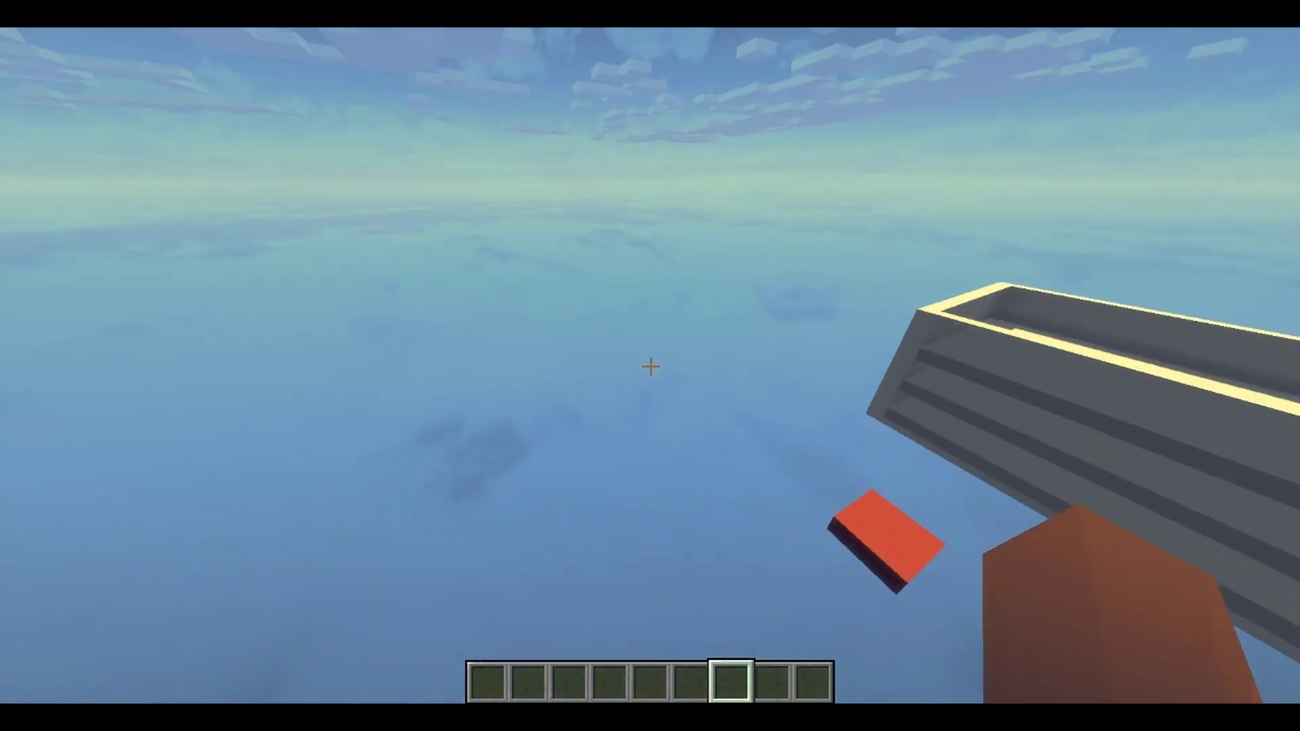
# - Get the WorldEdit selection wand with the //wand command
pyautogui.press('s')
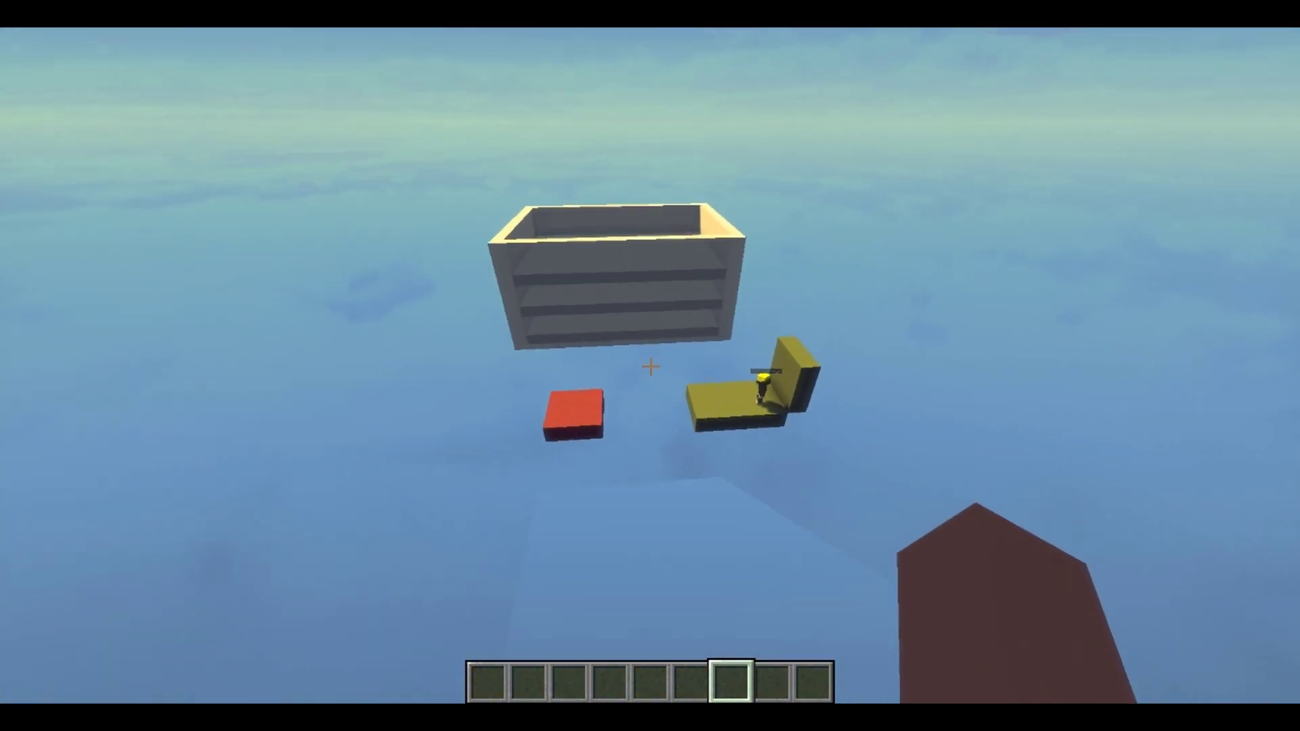
pyautogui.write('t//')
pyautogui.write('wan')
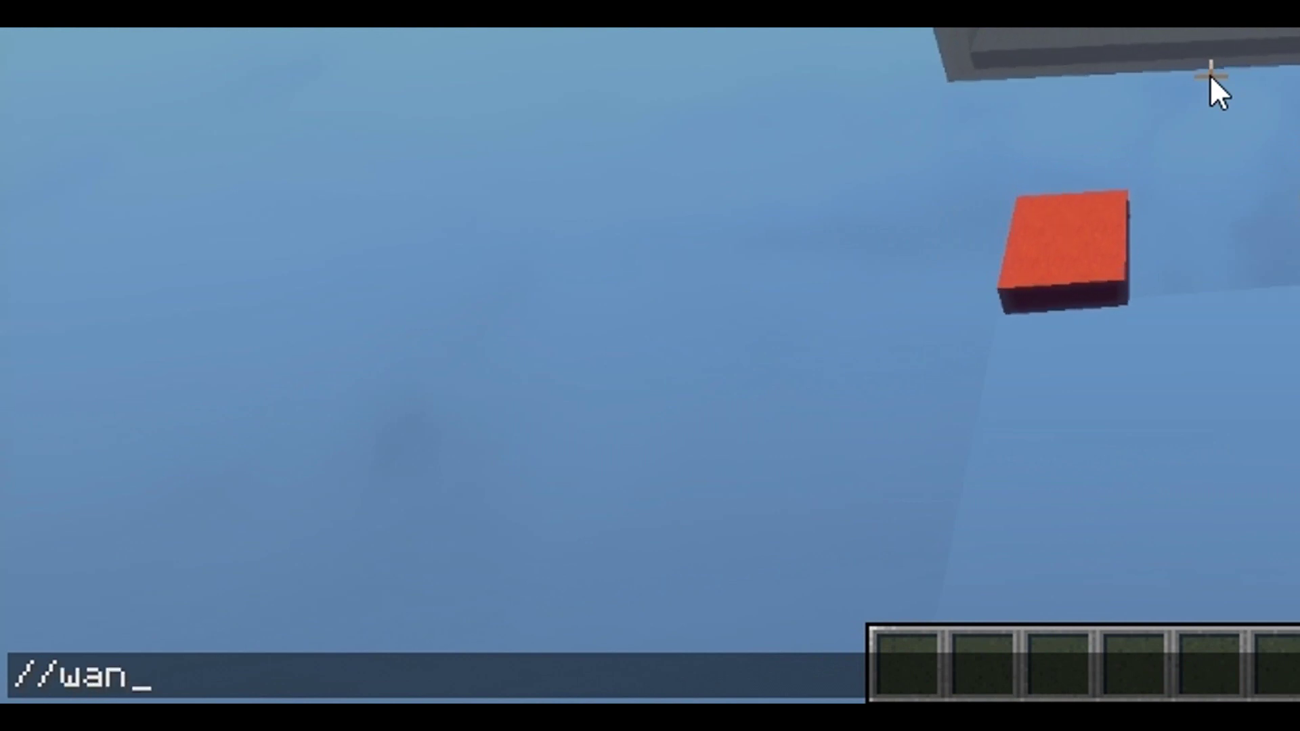
pyautogui.write('d')
pyautogui.press('Return')
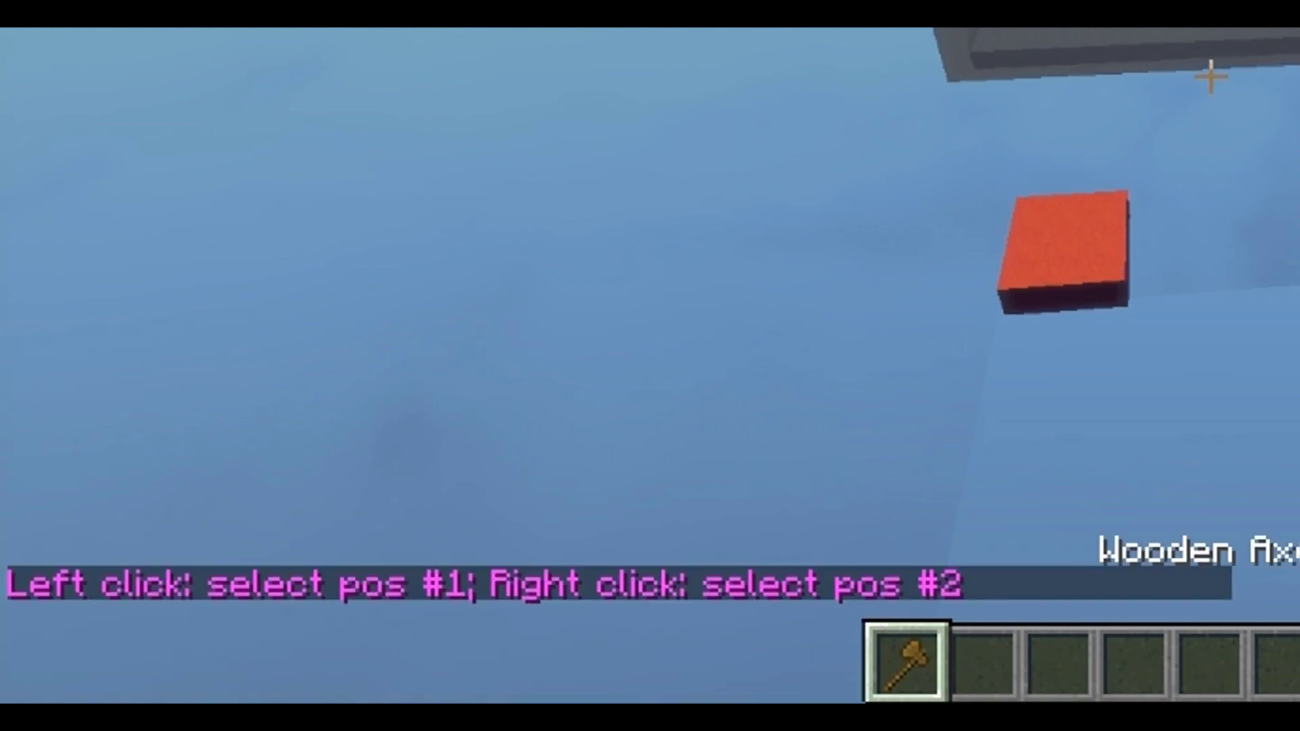
# - Create a new Spleef game named ted with the /spleef create command
pyautogui.press('/')
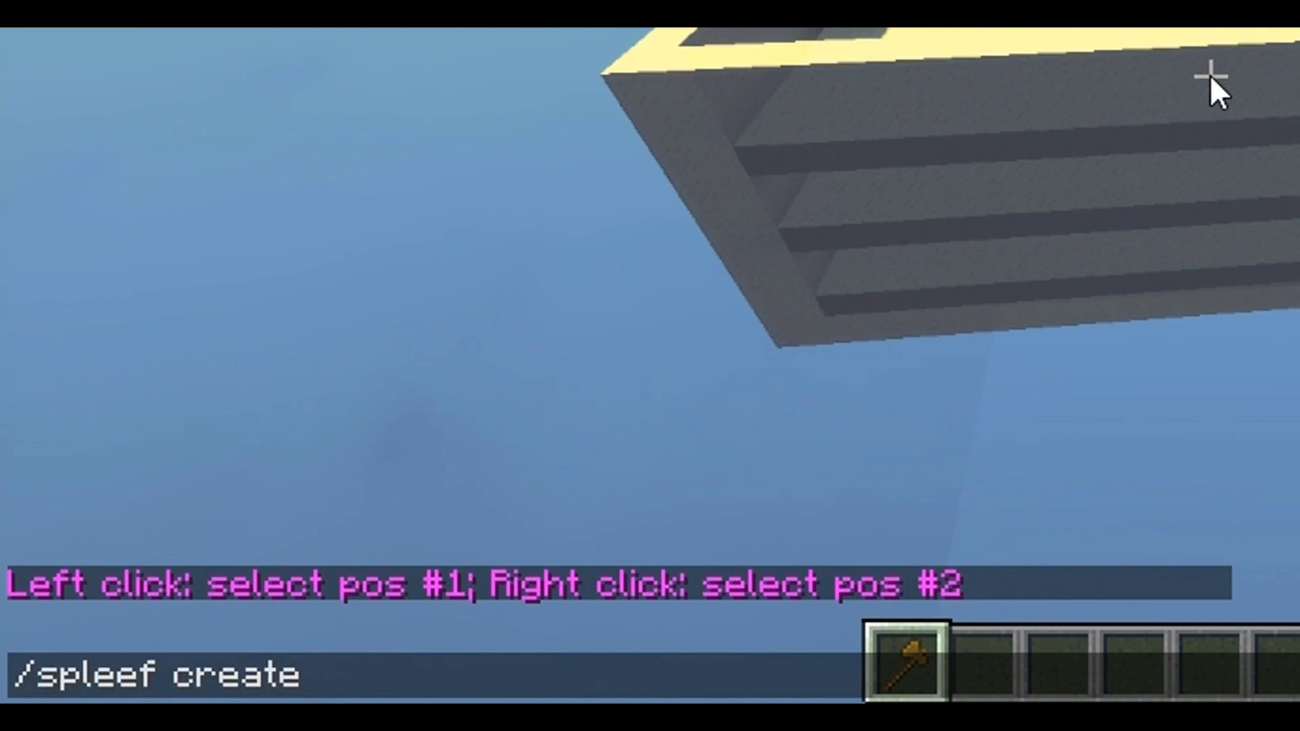
pyautogui.write('spleef create ted')
pyautogui.press('Return')
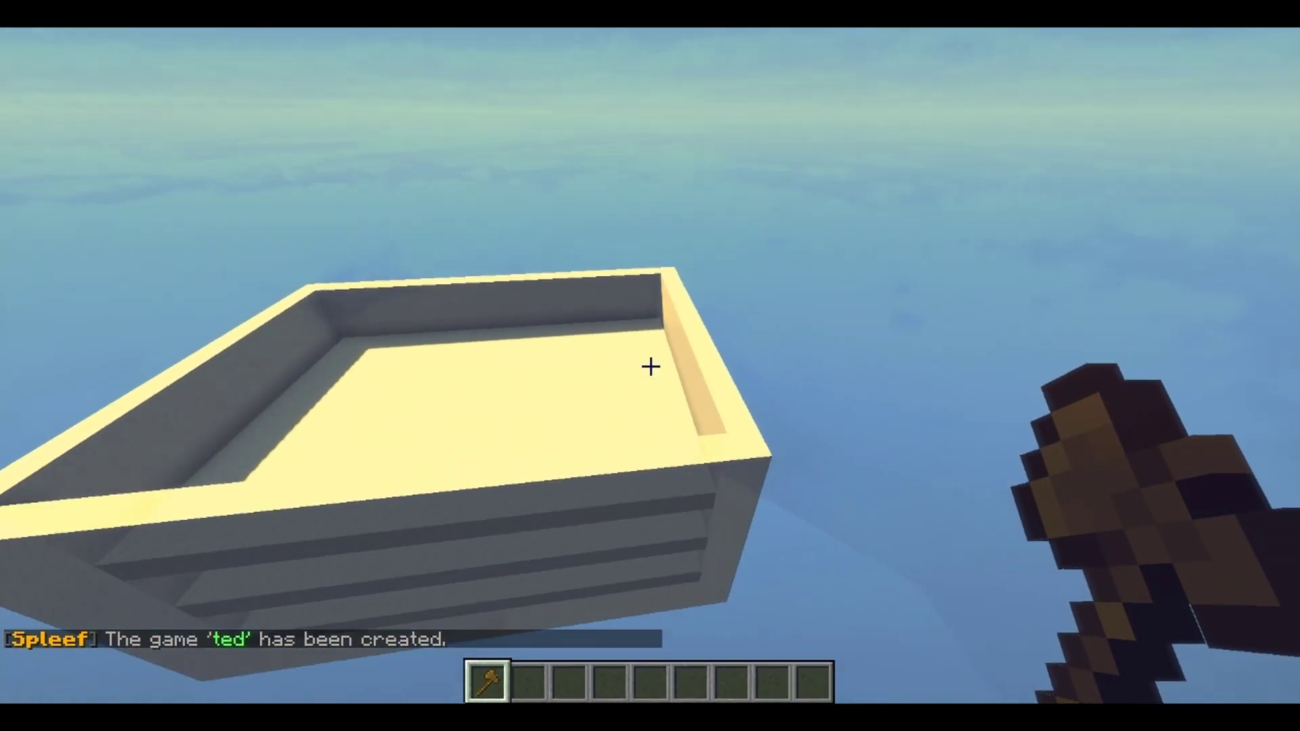
# - Examine the arena from inside and outside, including its glass walls, stacked floors and the water layer beneath them
pyautogui.press('w')
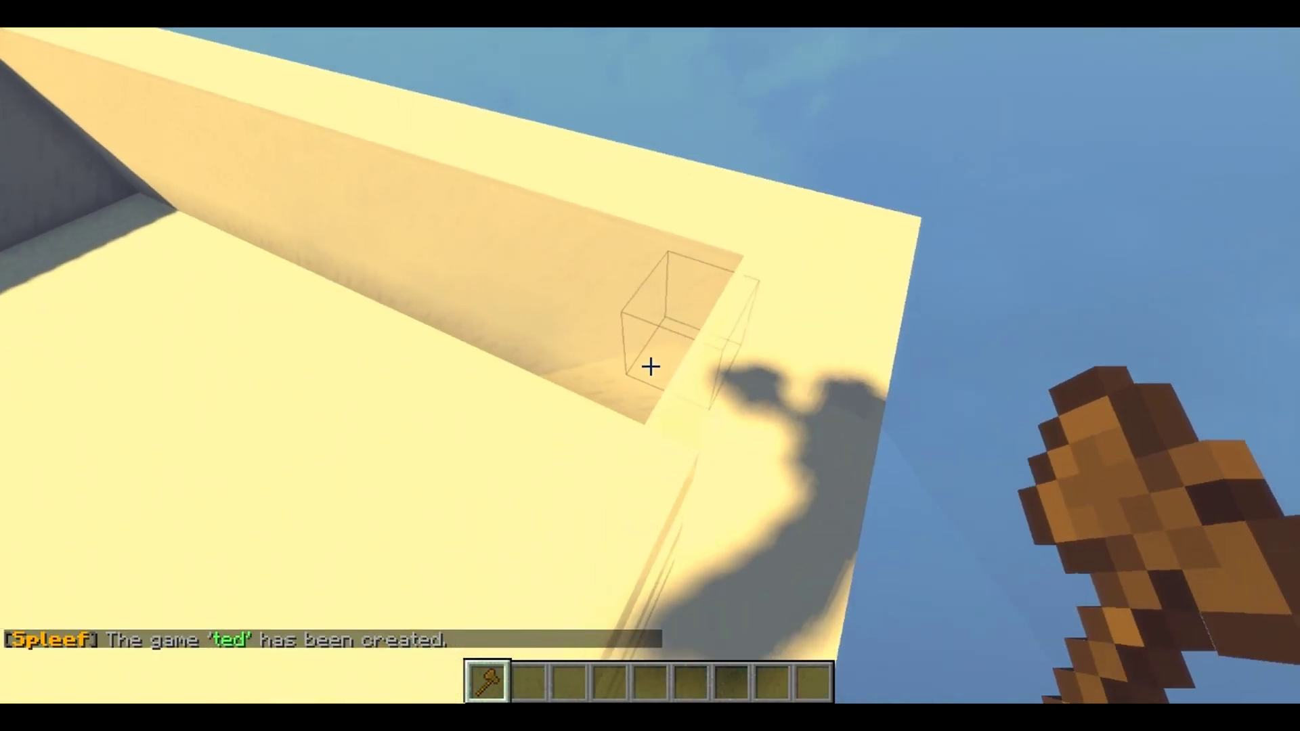
pyautogui.press('s')
pyautogui.press('shift')
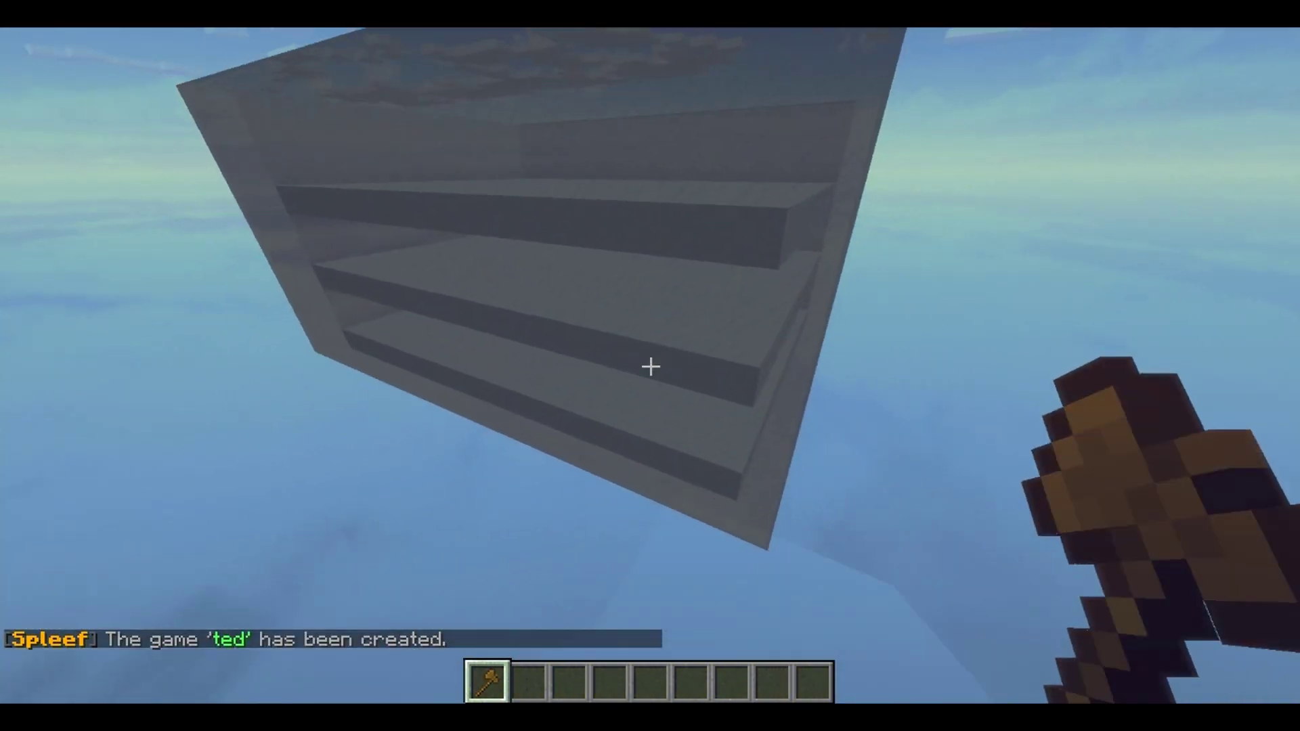
pyautogui.press('space')
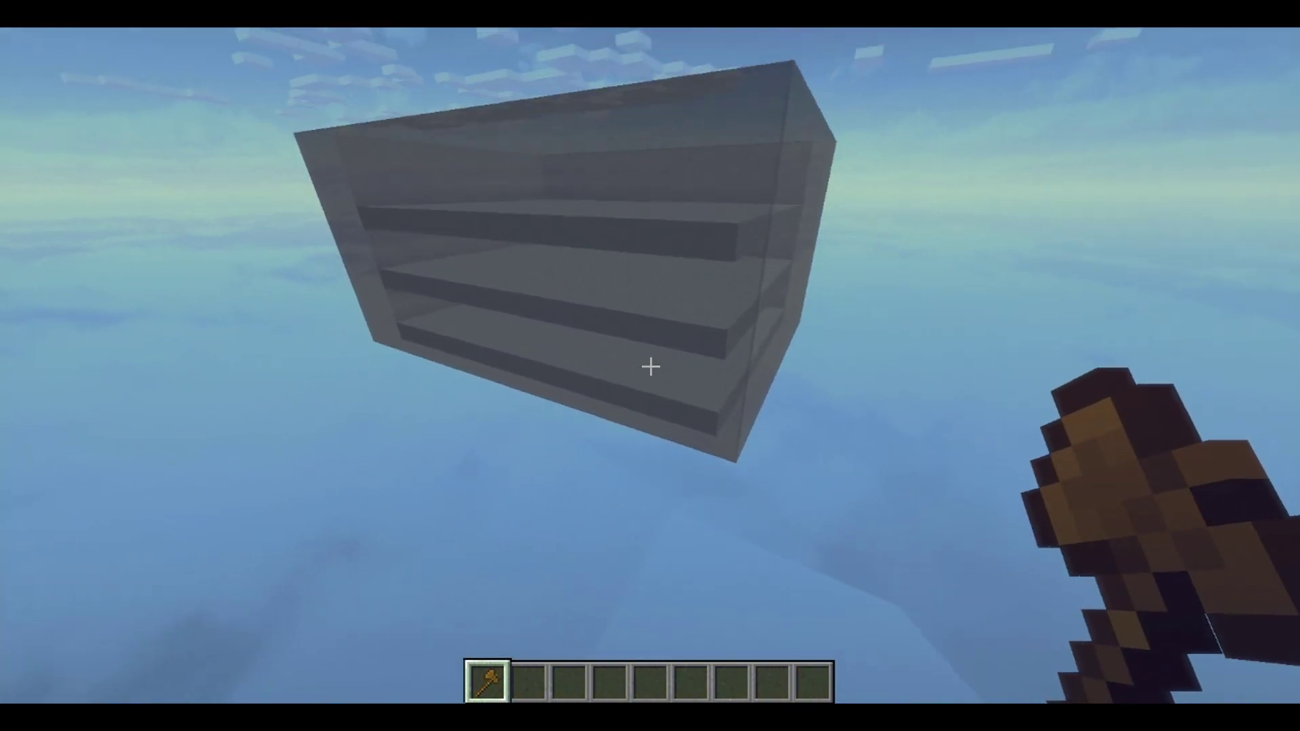
pyautogui.press('shift')
pyautogui.scroll(-6, 651, 366)
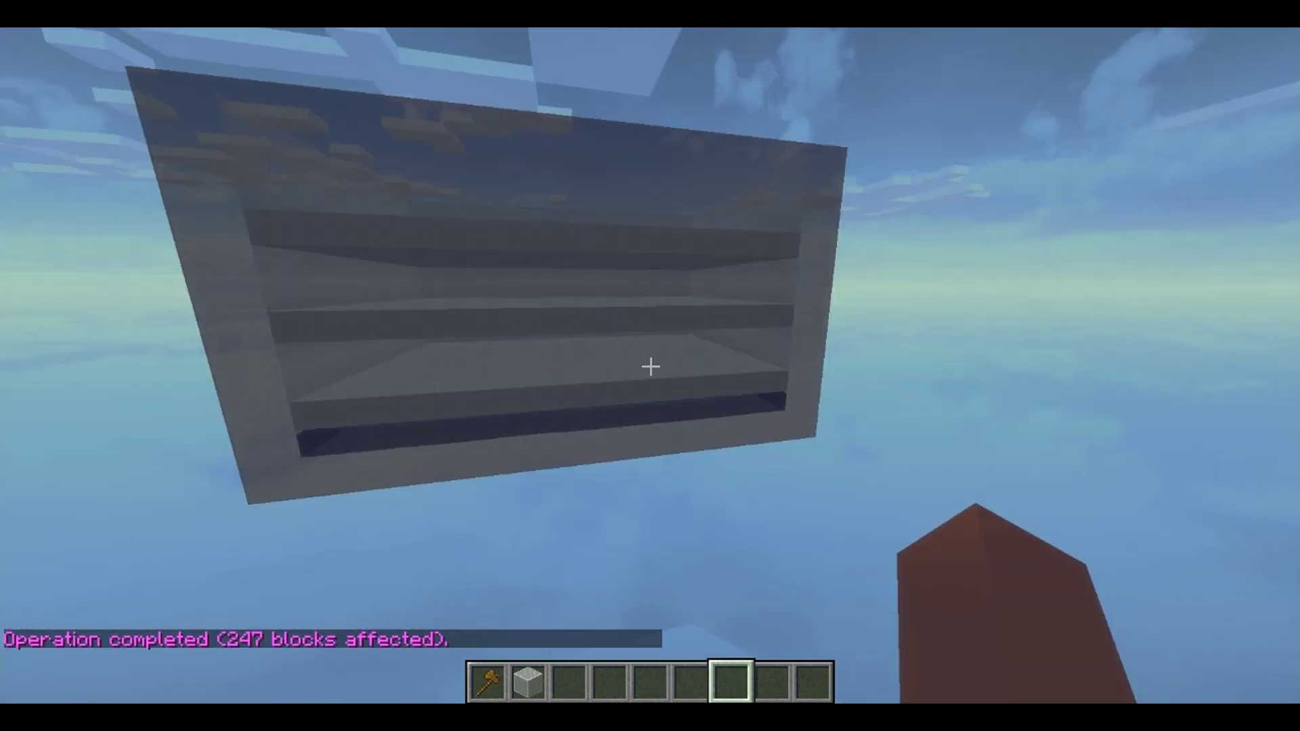
pyautogui.press('w')
pyautogui.press('shift')
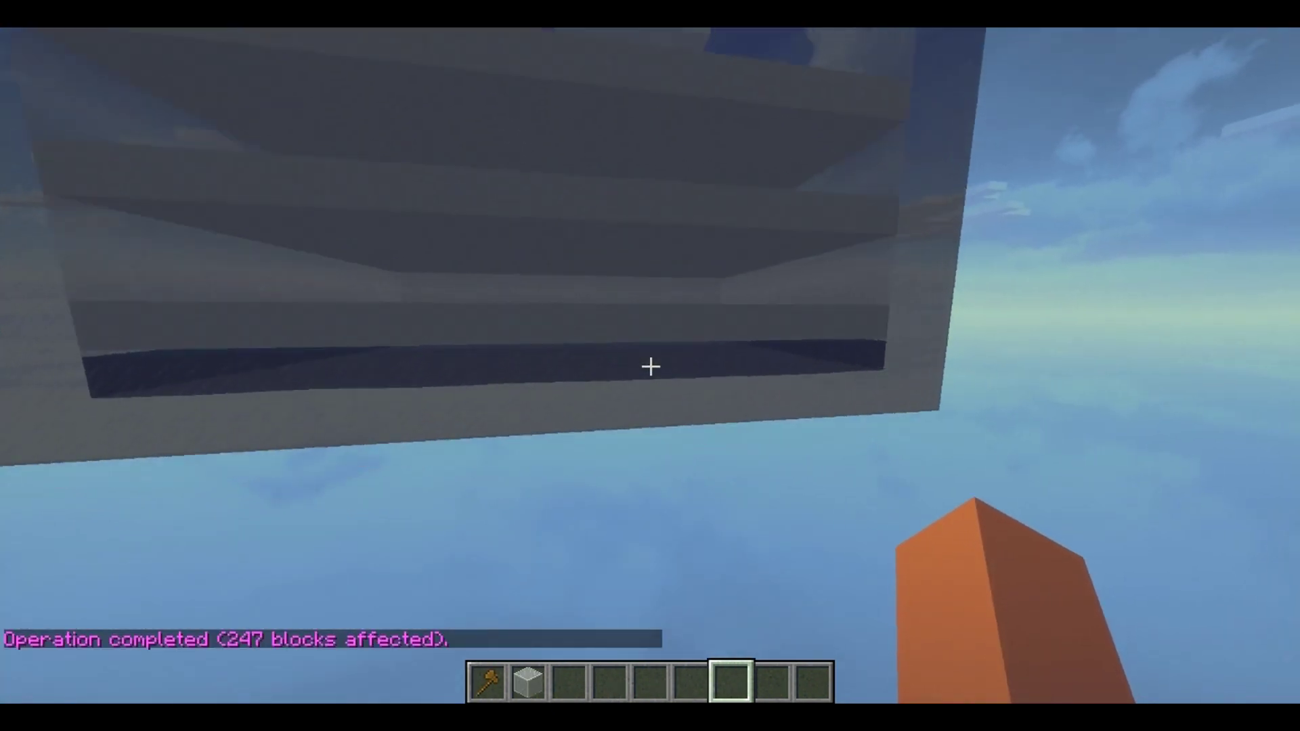
pyautogui.press('w')
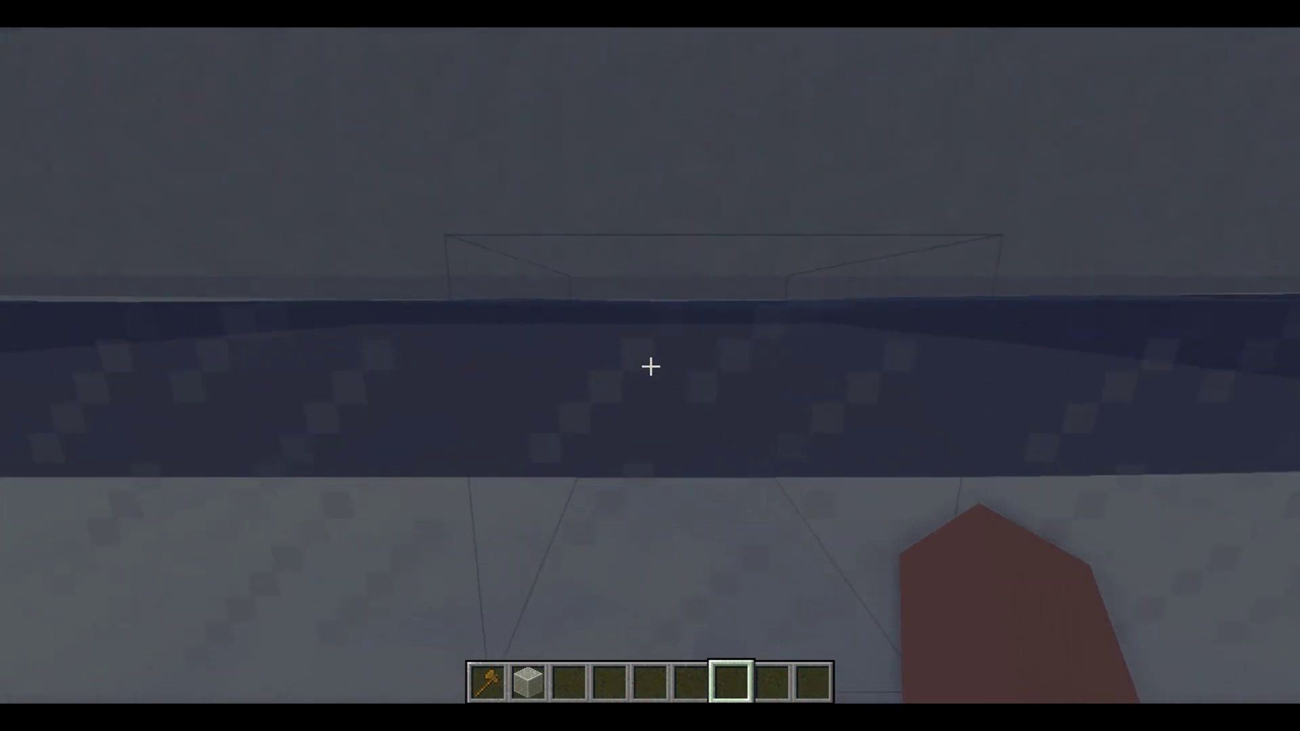
pyautogui.press('s')
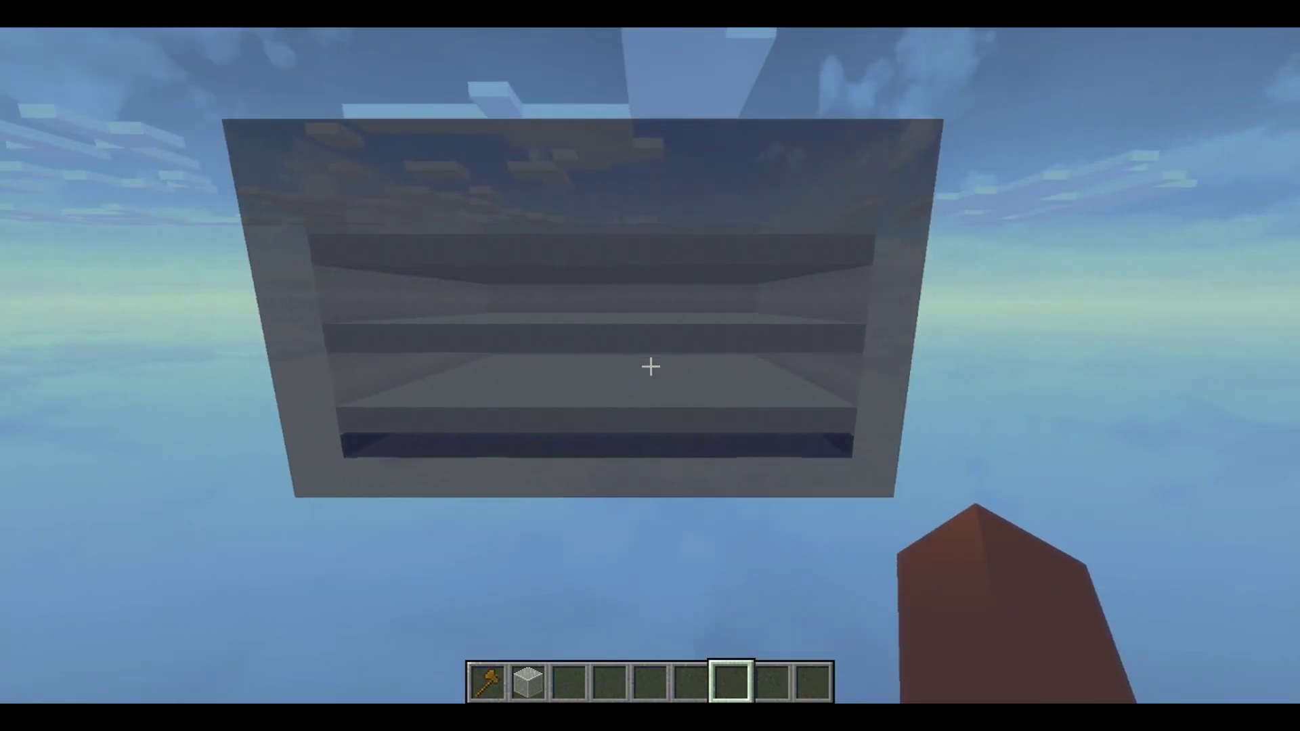
pyautogui.press('shift')
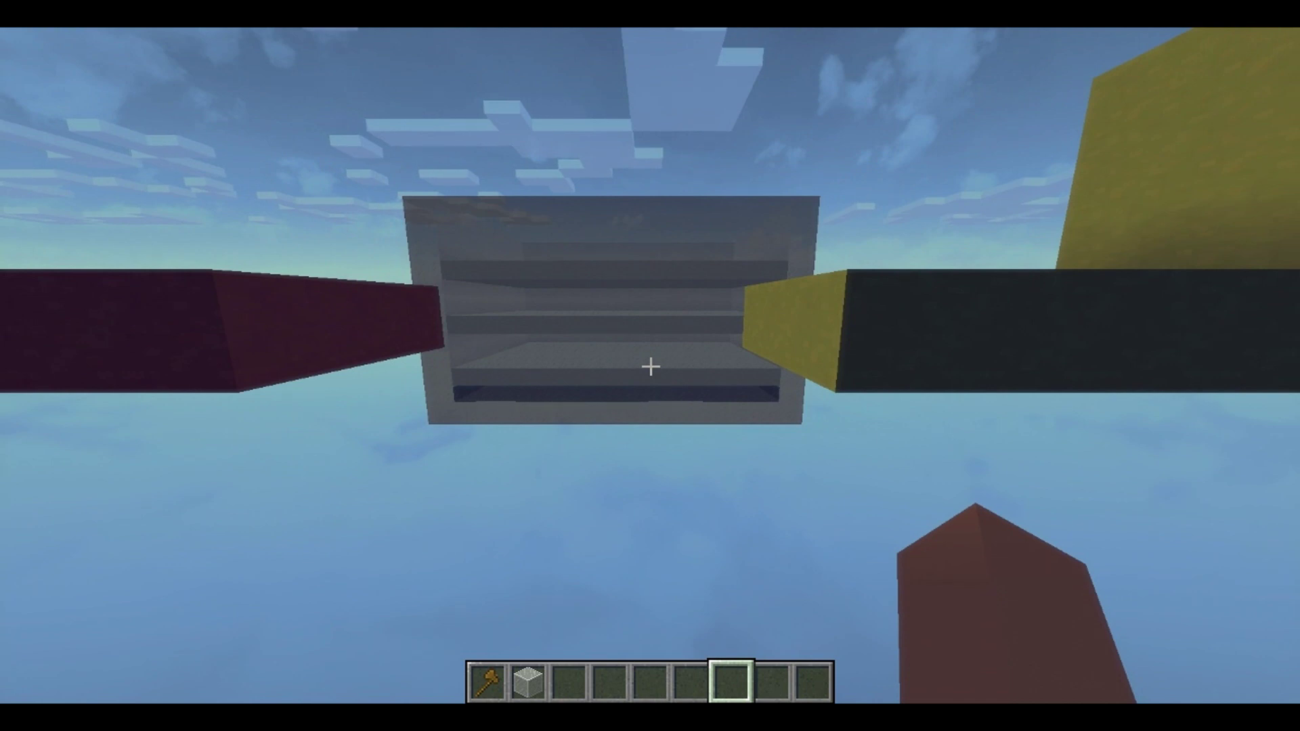
pyautogui.press('space')
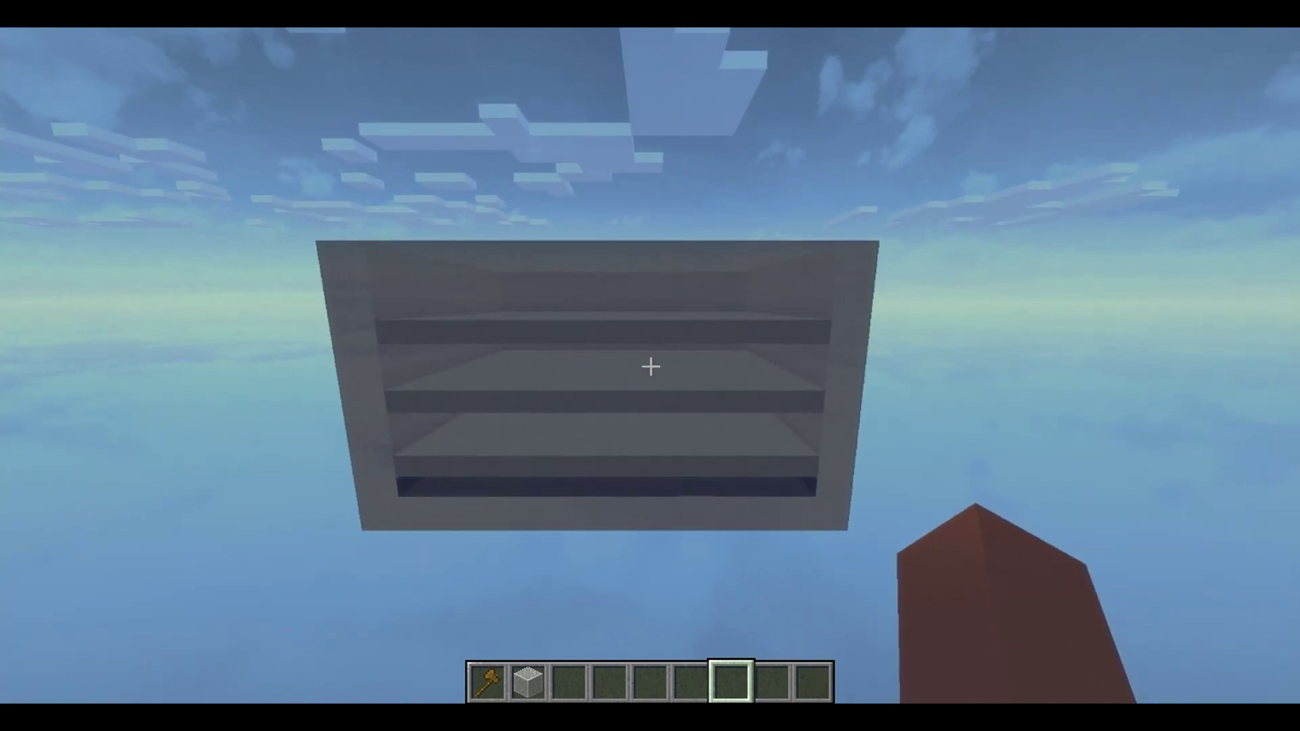
pyautogui.press('space')
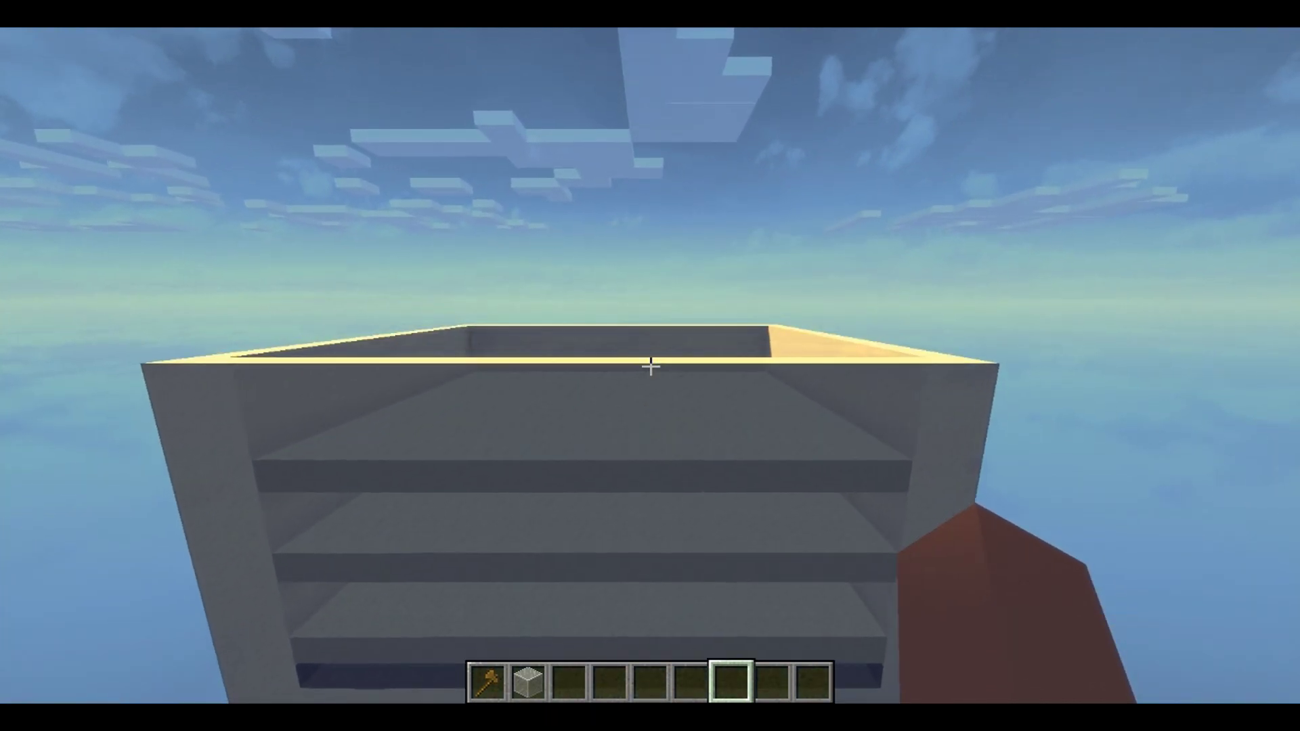
pyautogui.press('shift')
pyautogui.press('s')
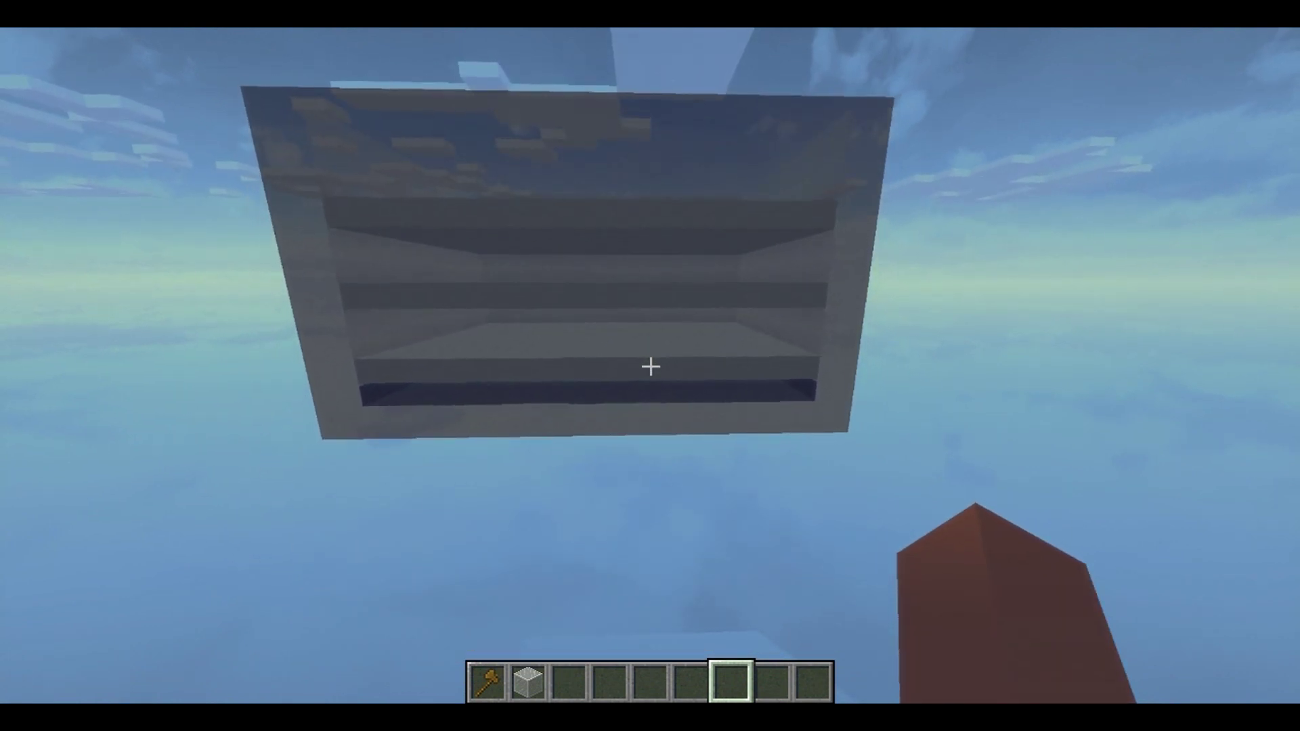
pyautogui.press('space')
pyautogui.press('2')
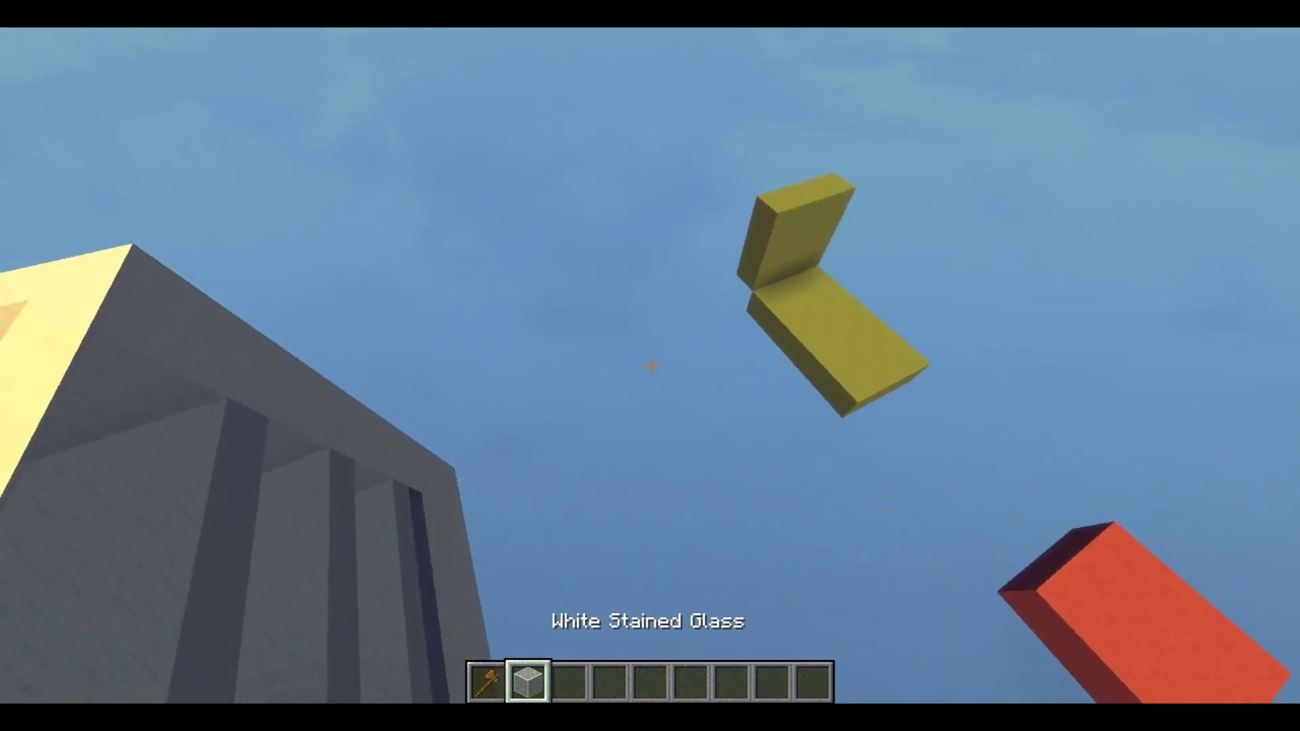
# - Select the arena's top snow floor between opposite corners with the wooden axe and add it to game ted as floor 1
pyautogui.press('1')
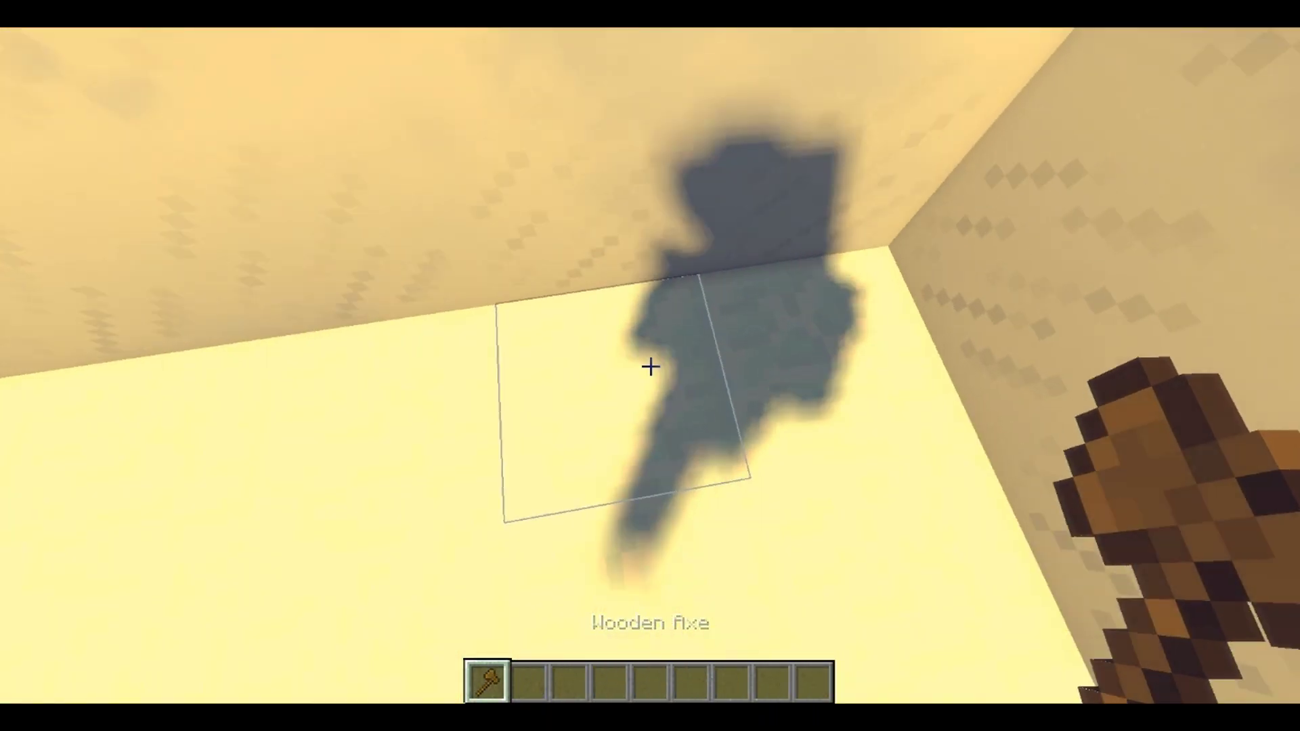
pyautogui.click(650, 366)
pyautogui.rightClick(650, 366)
pyautogui.press('t')
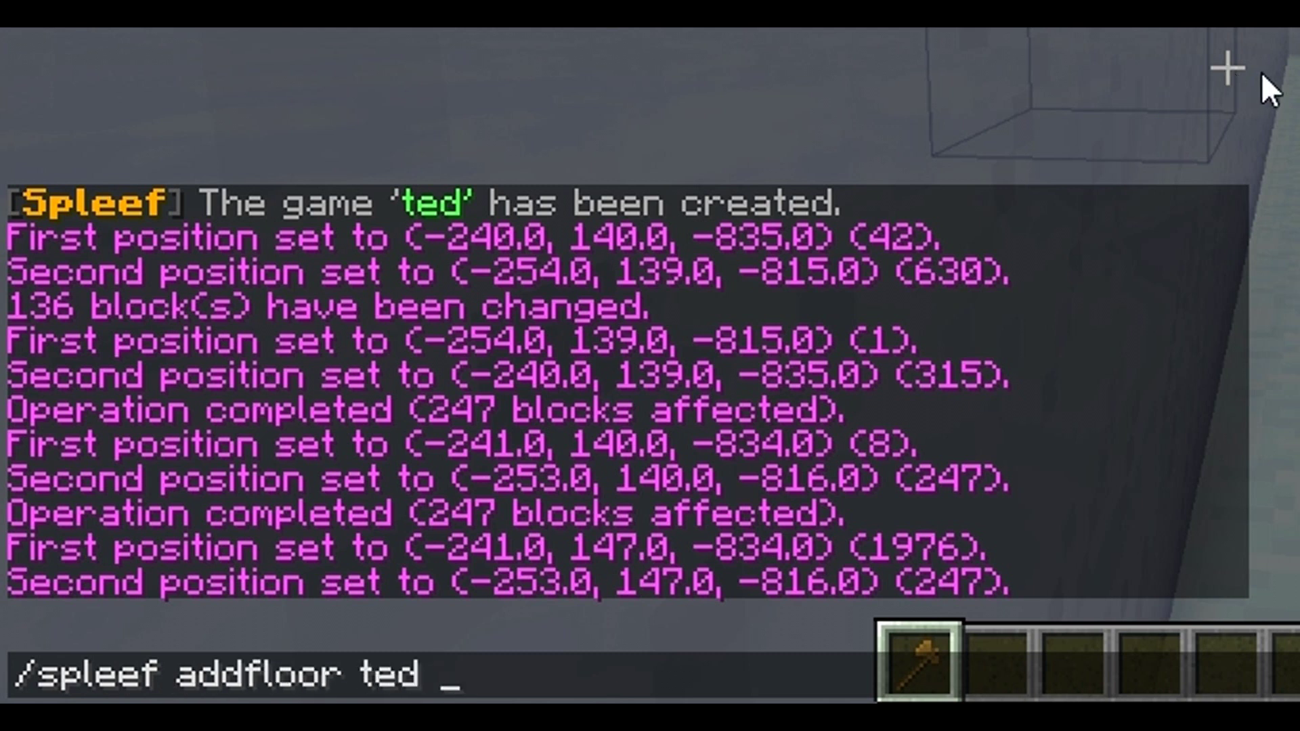
pyautogui.write('/spleef addfloor ted 1')
pyautogui.press('Return')
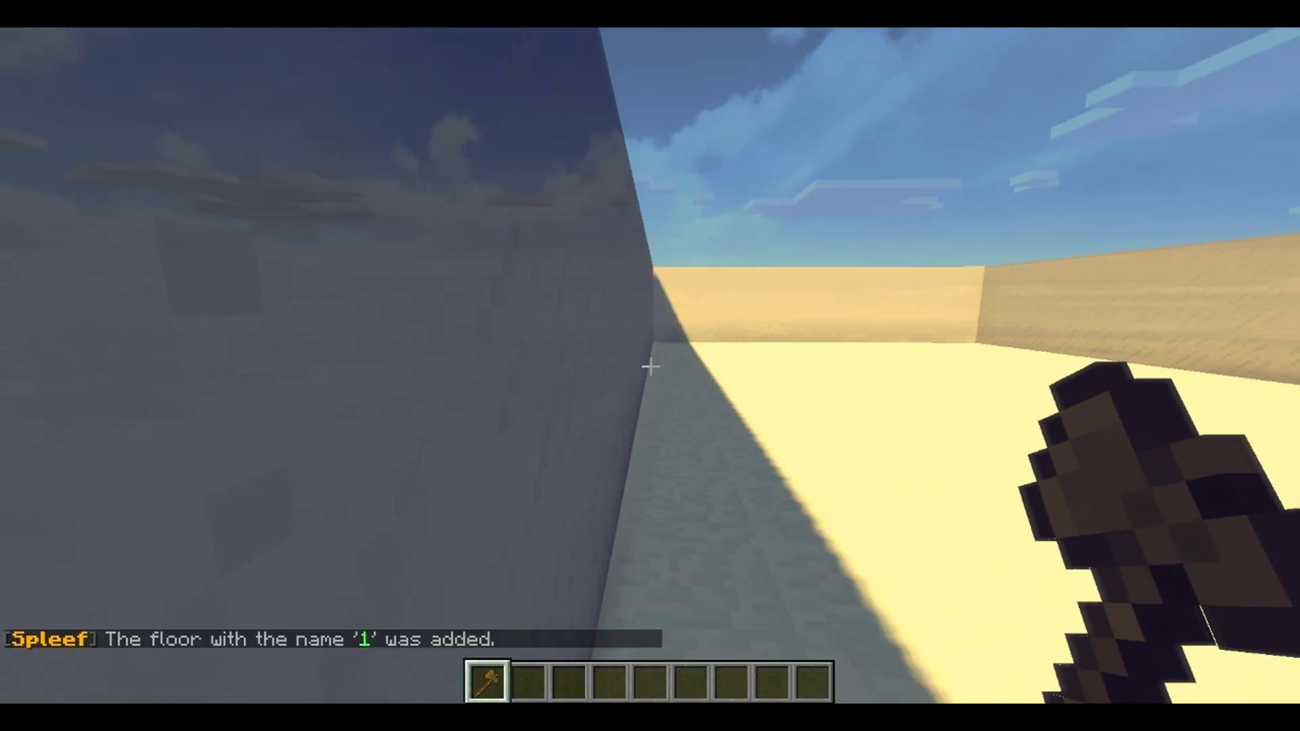
# - Break a snow block at the top floor's edge and mark the first position on the corner of the floor below
pyautogui.scroll(-9, 650, 366)
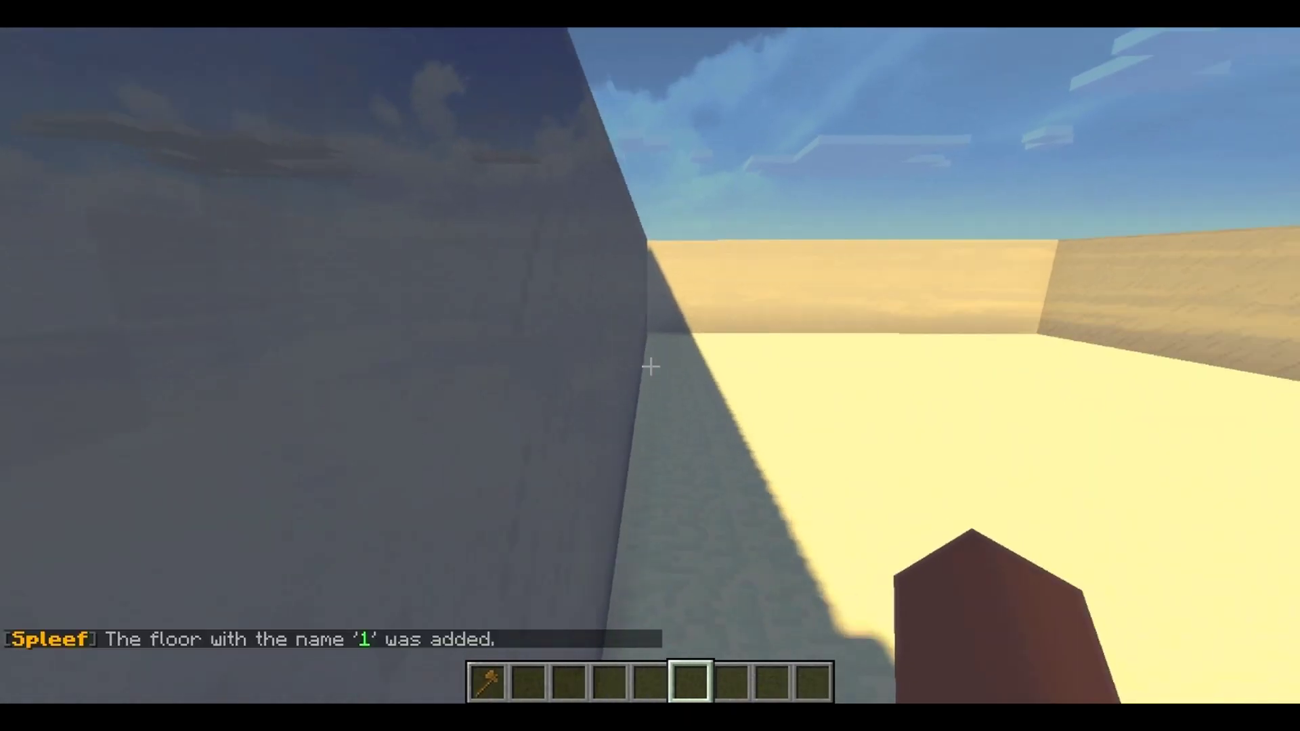
pyautogui.scroll(-10, 650, 366)
pyautogui.middleClick(650, 366)
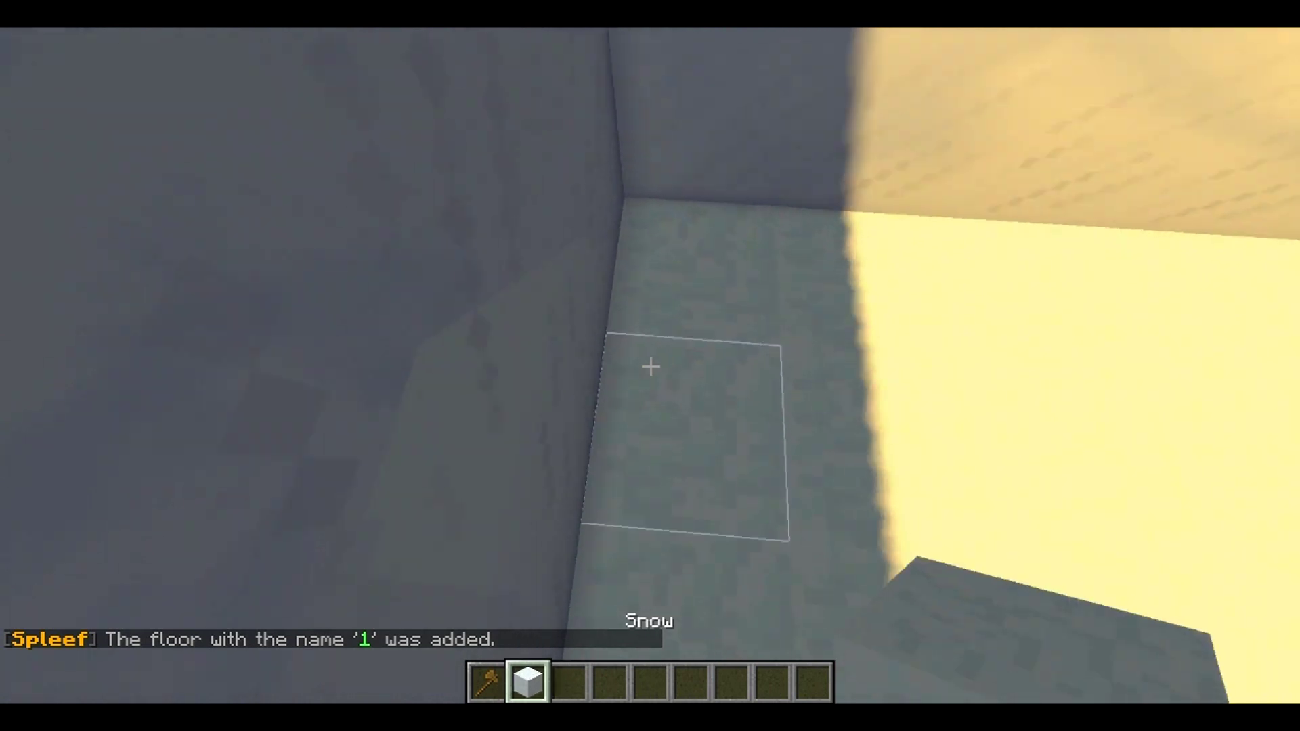
pyautogui.click(650, 366)
pyautogui.scroll(1, 650, 367)
pyautogui.click(650, 367)
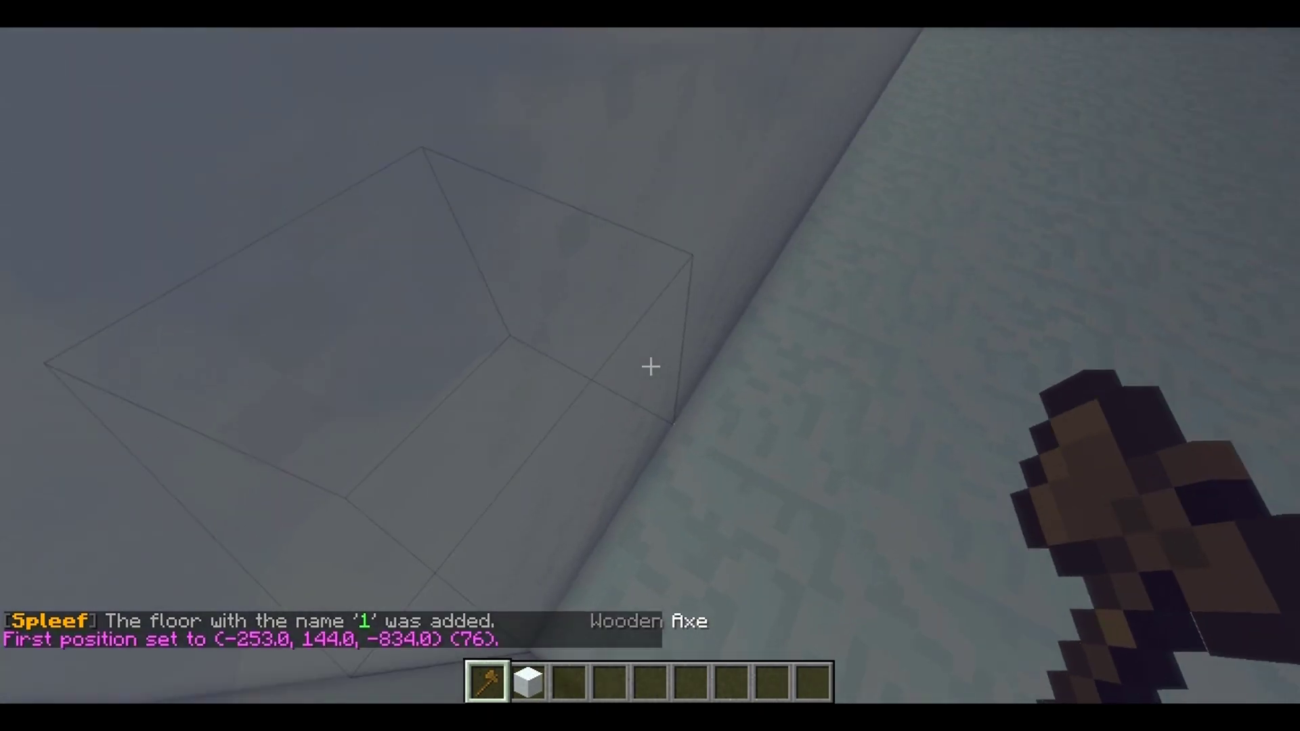
# - Mark the second position at the opposite corner of this snow floor and add it to game ted as floor 2
pyautogui.press('w')
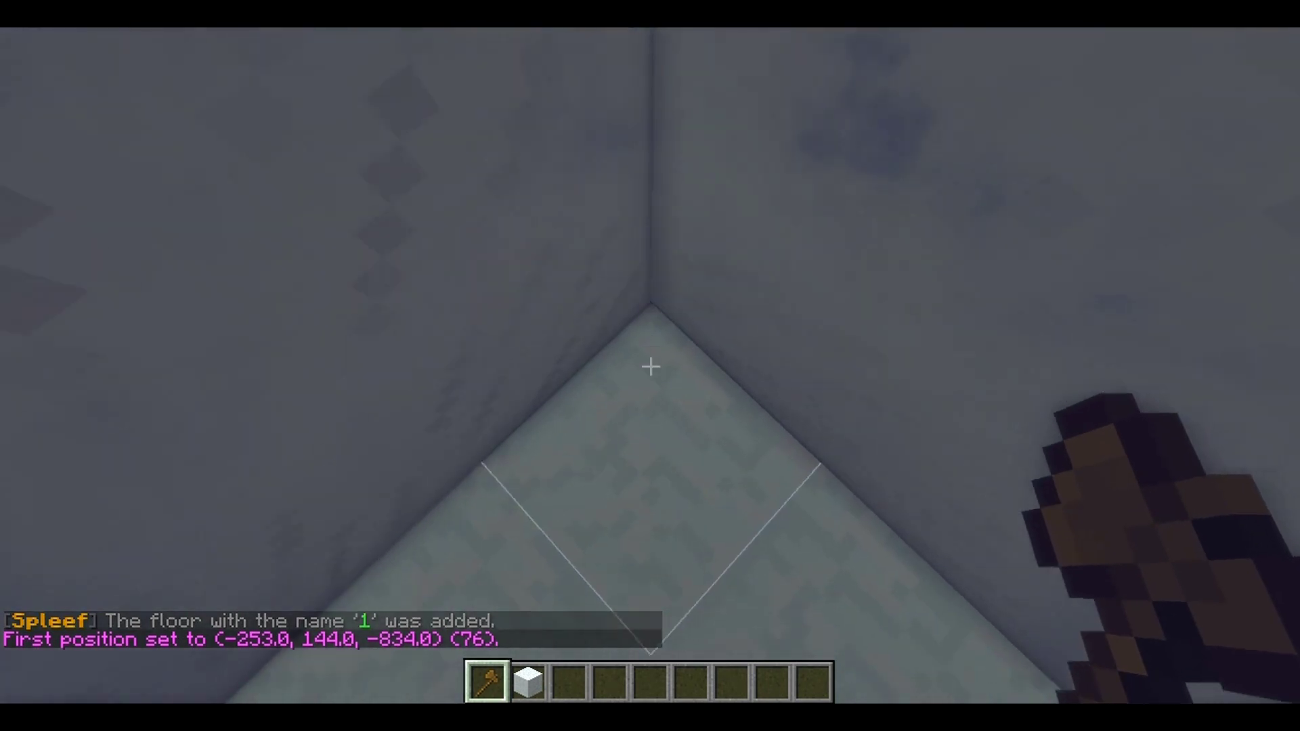
pyautogui.rightClick(650, 366)
pyautogui.press('t')
pyautogui.press('Up')
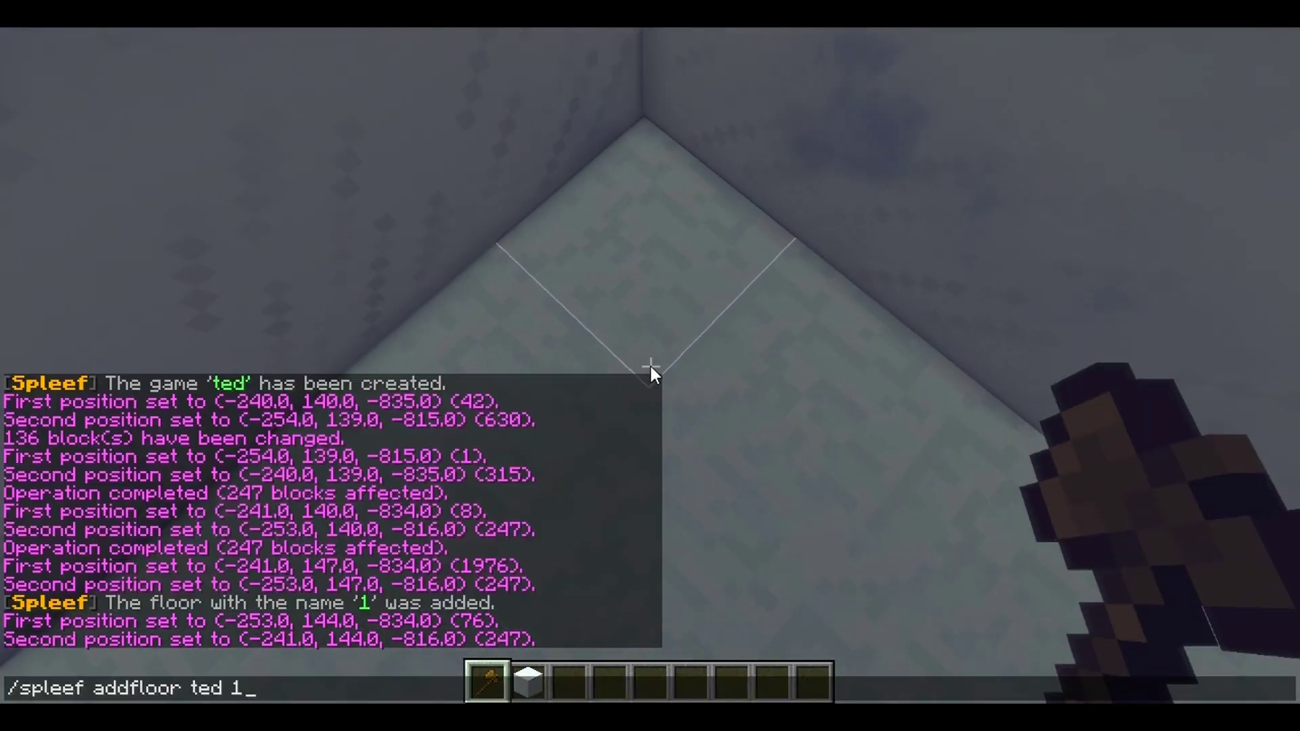
pyautogui.write('2')
pyautogui.press('Return')
# - Break the corner snow blocks of the lower floors to open a hole down to the water layer
pyautogui.scroll(-3, 650, 366)
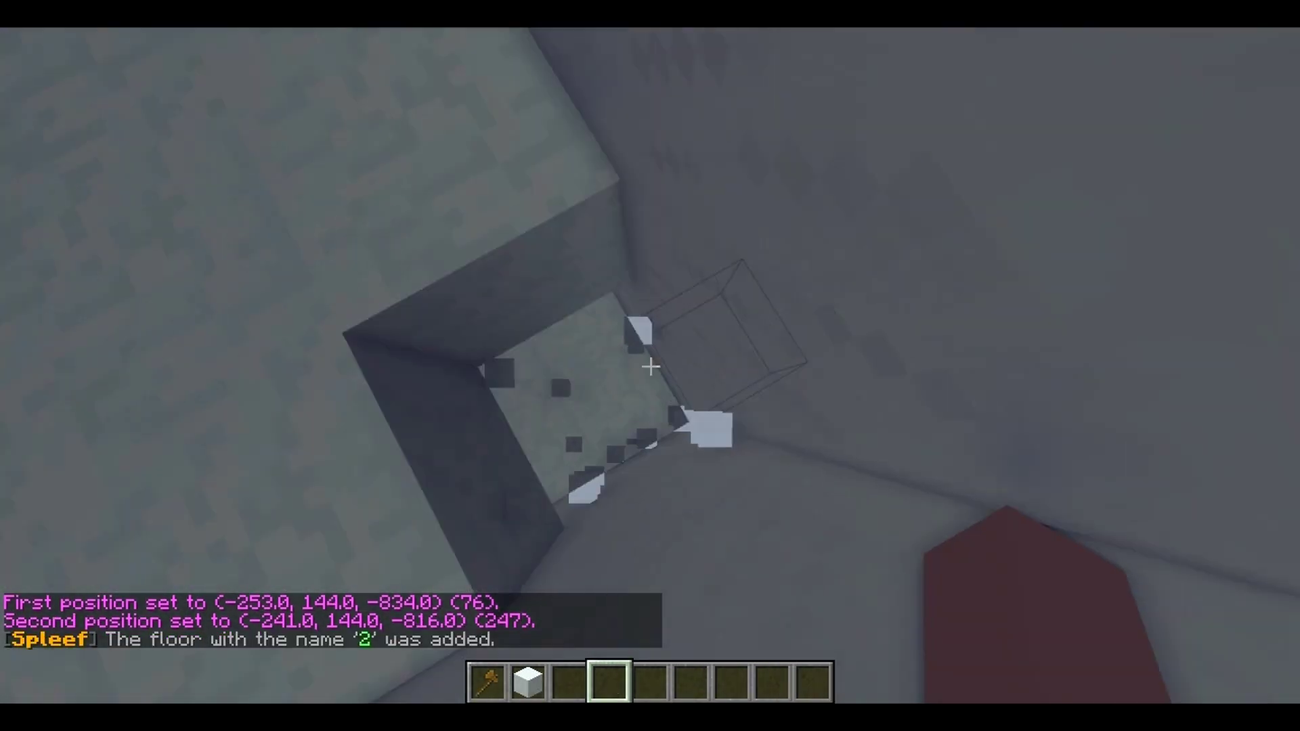
pyautogui.scroll(3, 651, 366)
pyautogui.click(650, 366)
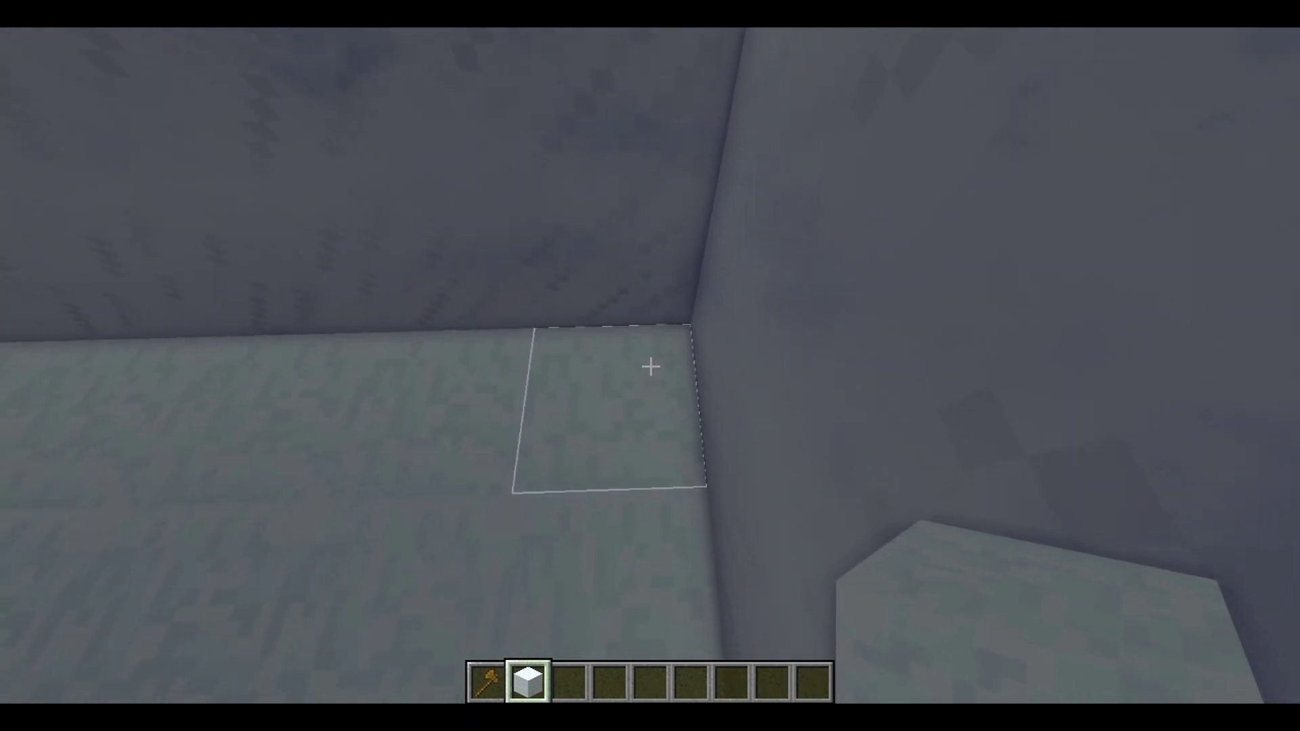
pyautogui.click(650, 367)
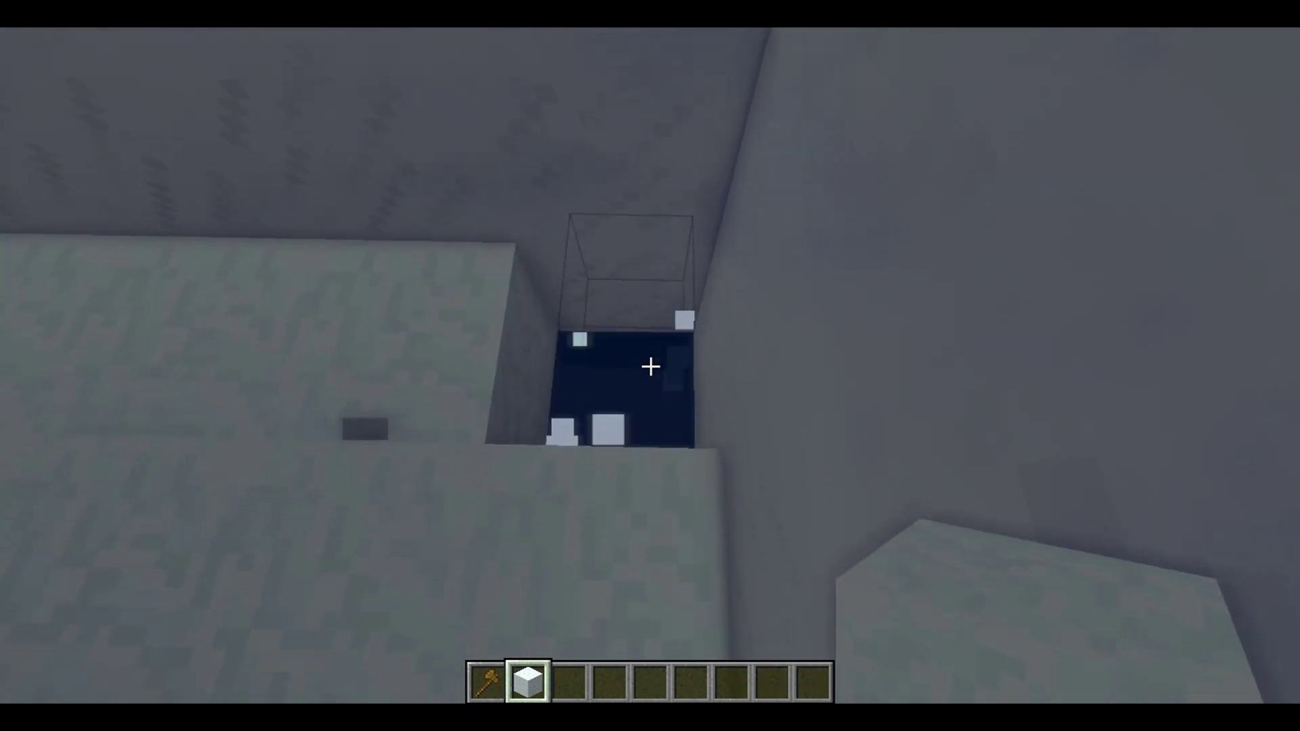
pyautogui.press('space')
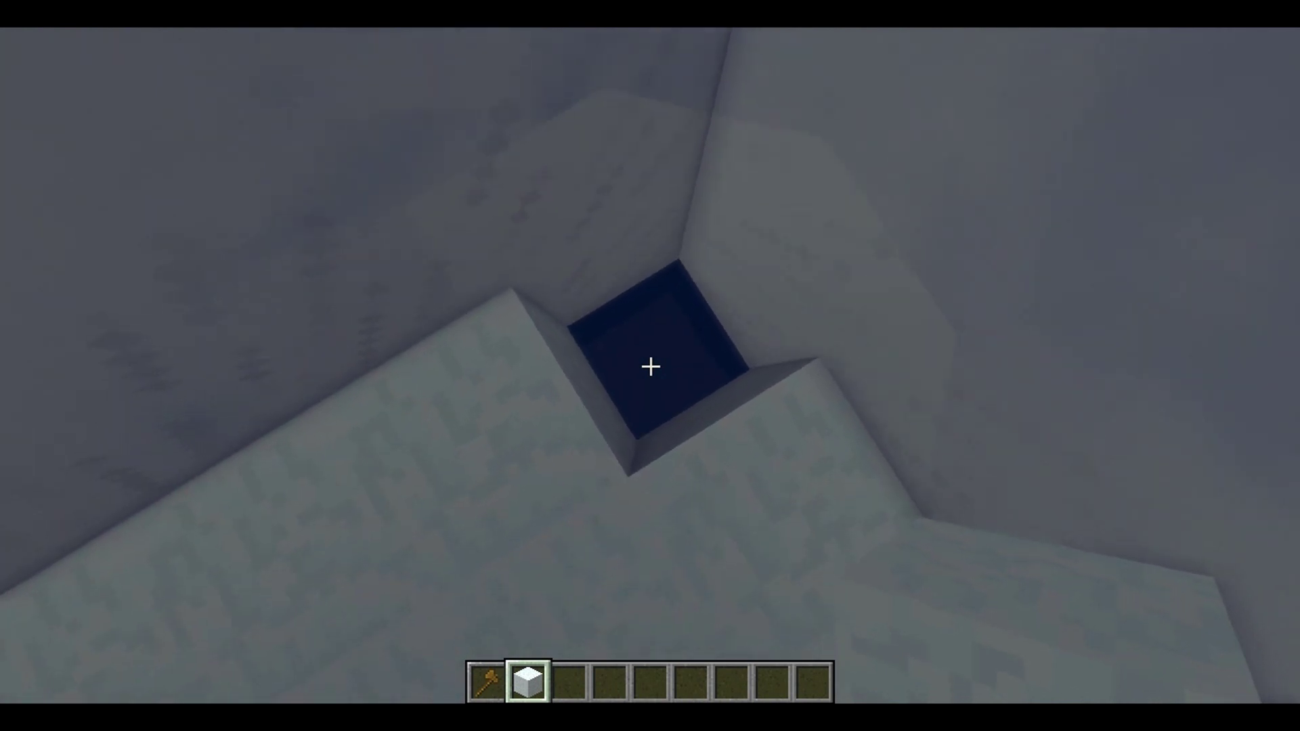
# - Place a snow block in the water at the corner and mark the first position on it with the wooden axe
pyautogui.rightClick(650, 367)
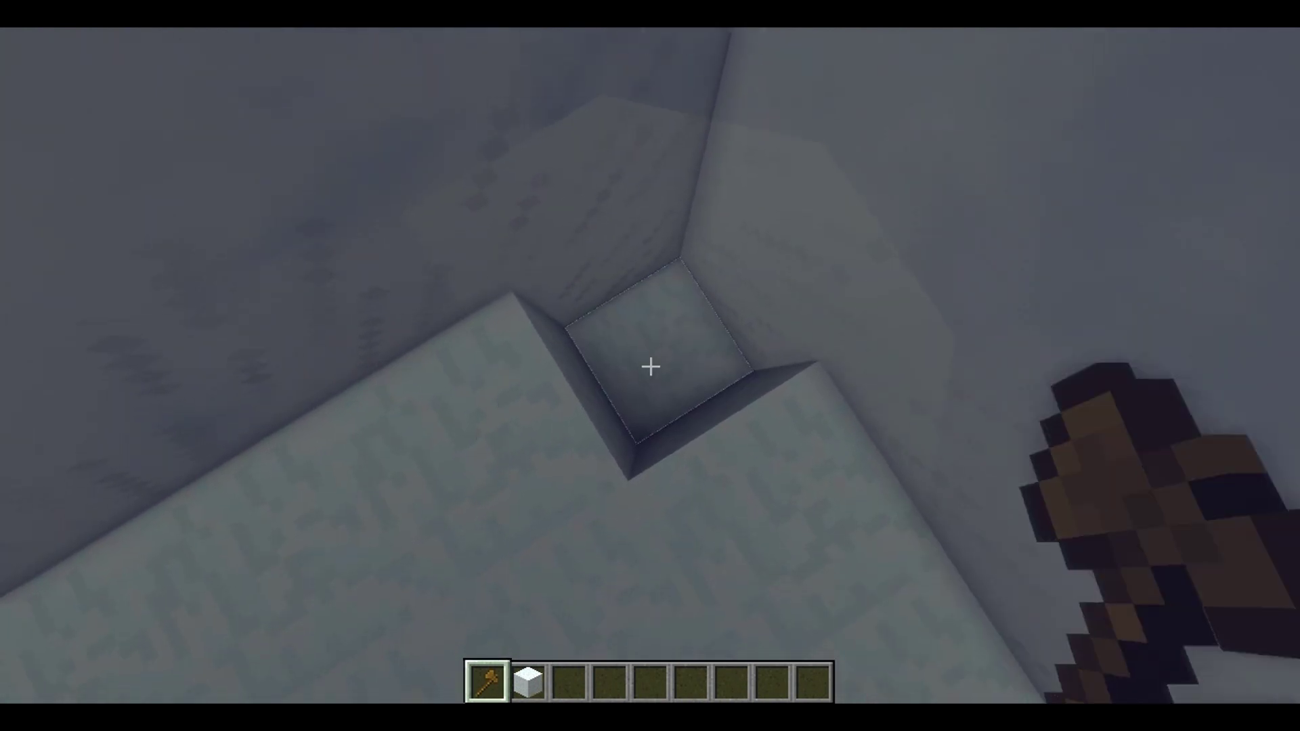
pyautogui.click(650, 367)
pyautogui.rightClick(650, 366)
# - Break through the snow at the opposite corner and mark the second position on a snow block at water level
pyautogui.press('5')
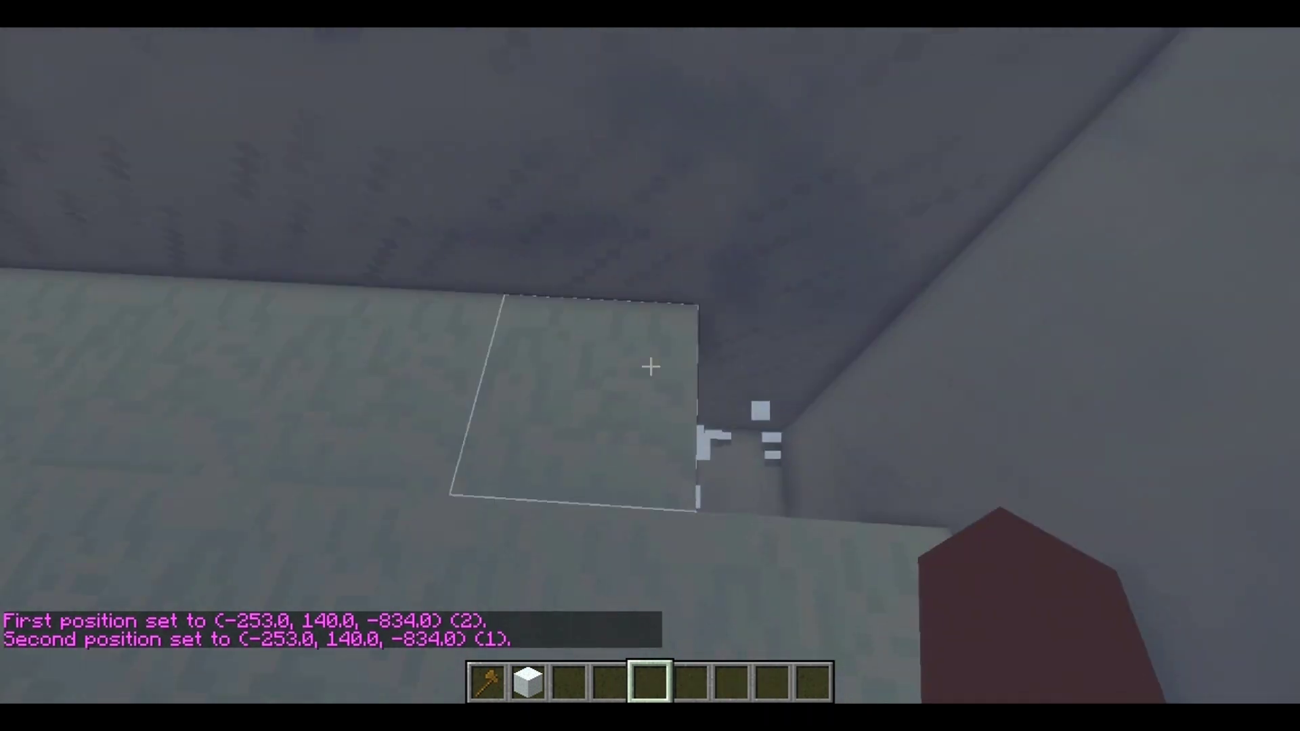
pyautogui.press('2')
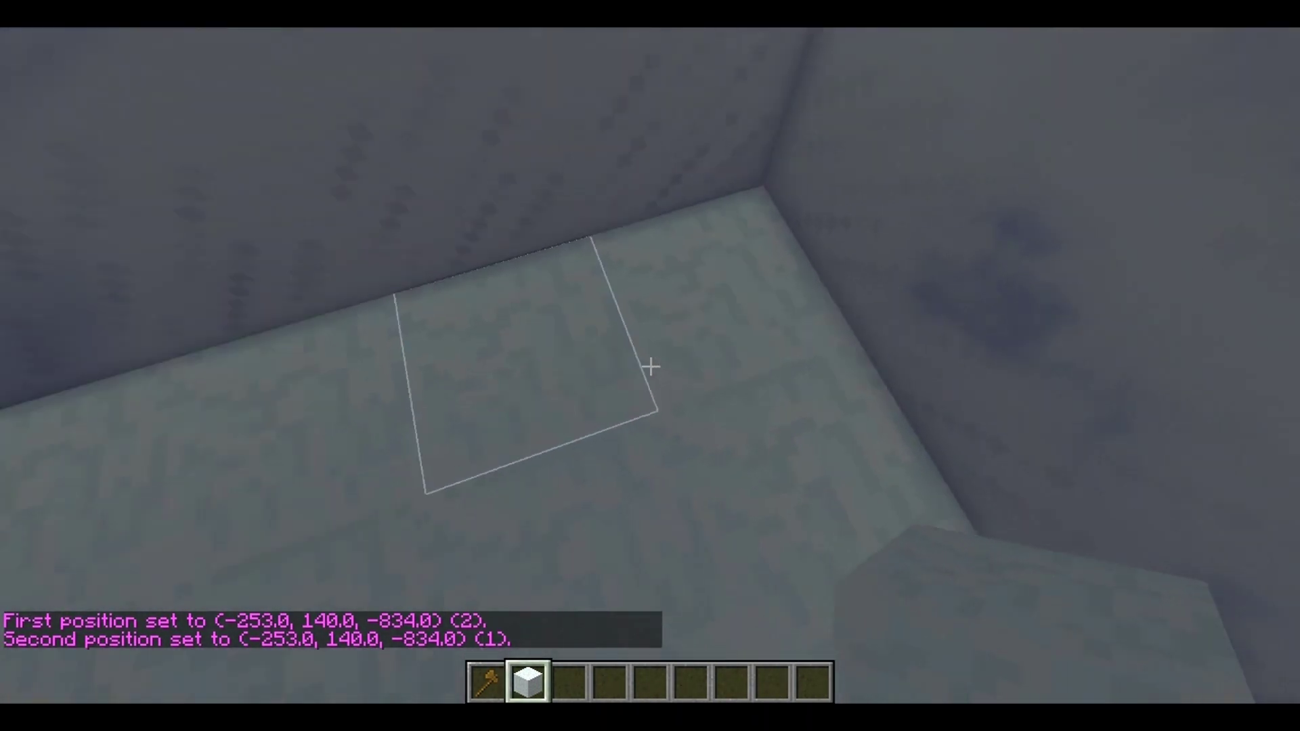
pyautogui.click(650, 366)
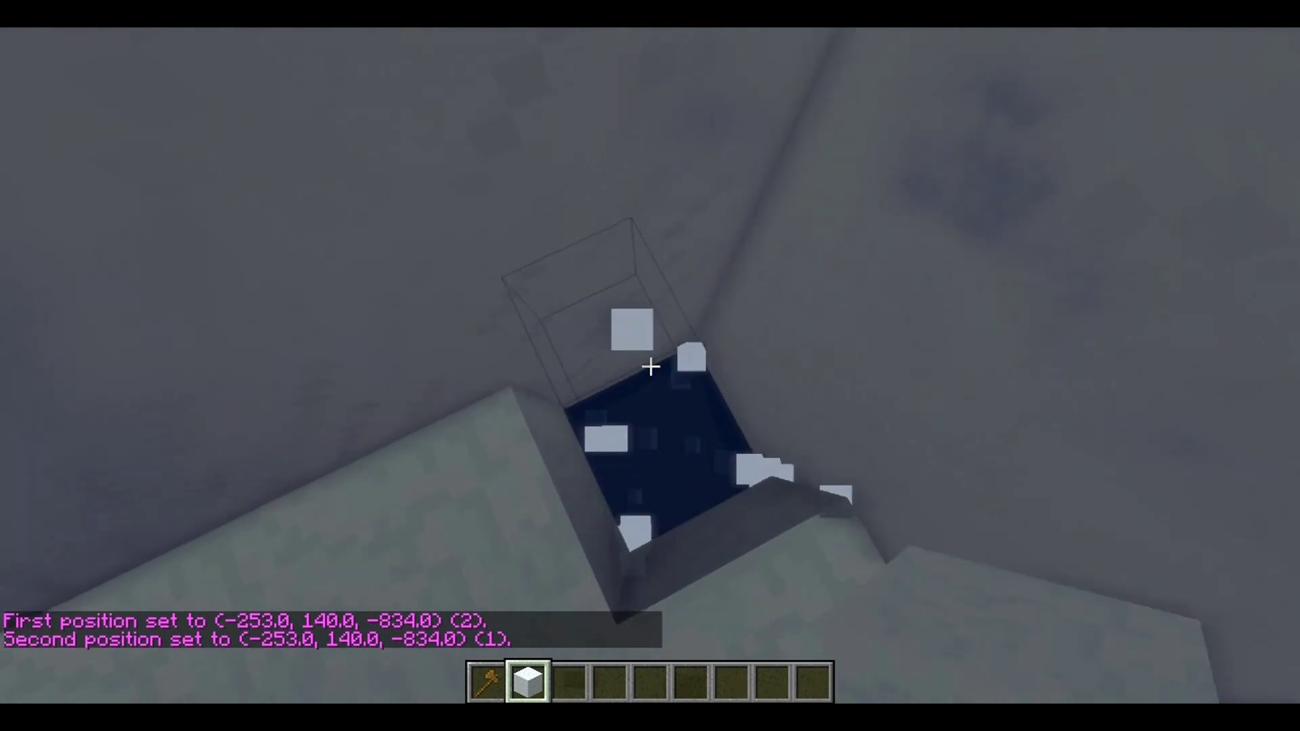
pyautogui.press('1')
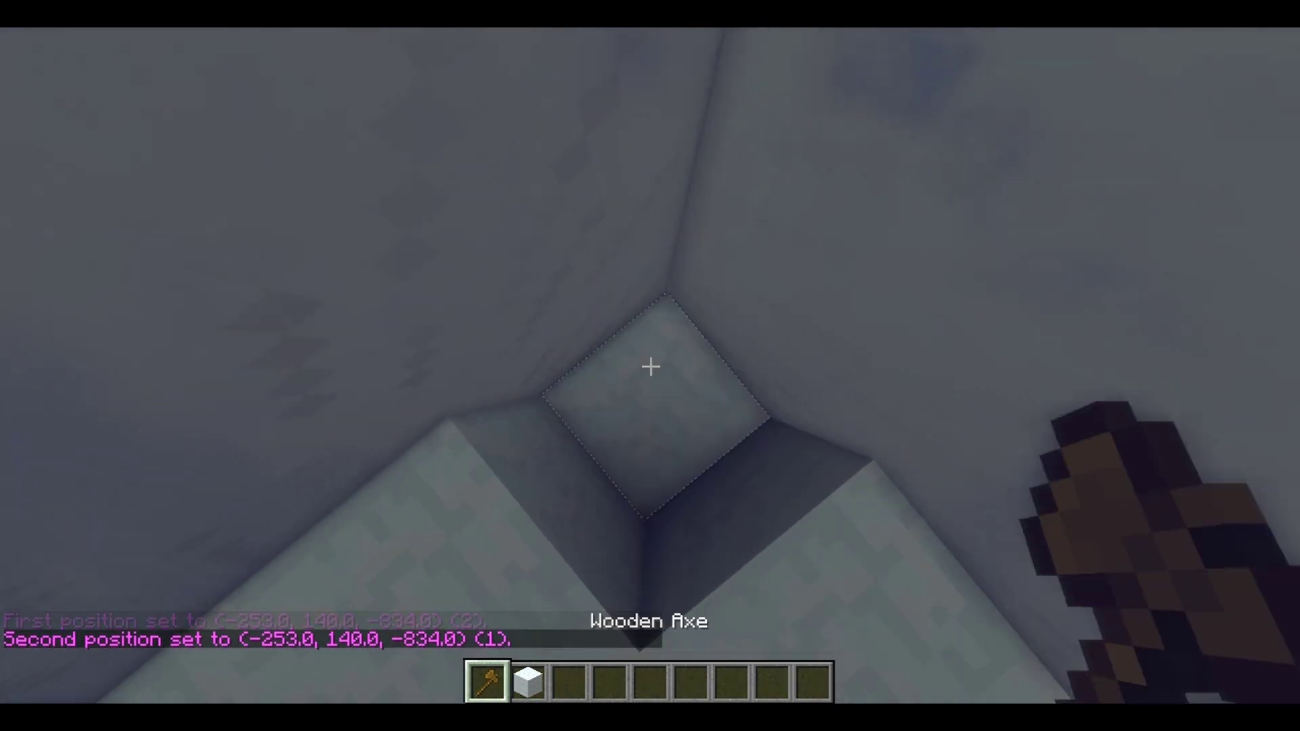
pyautogui.rightClick(650, 366)
pyautogui.press('2')
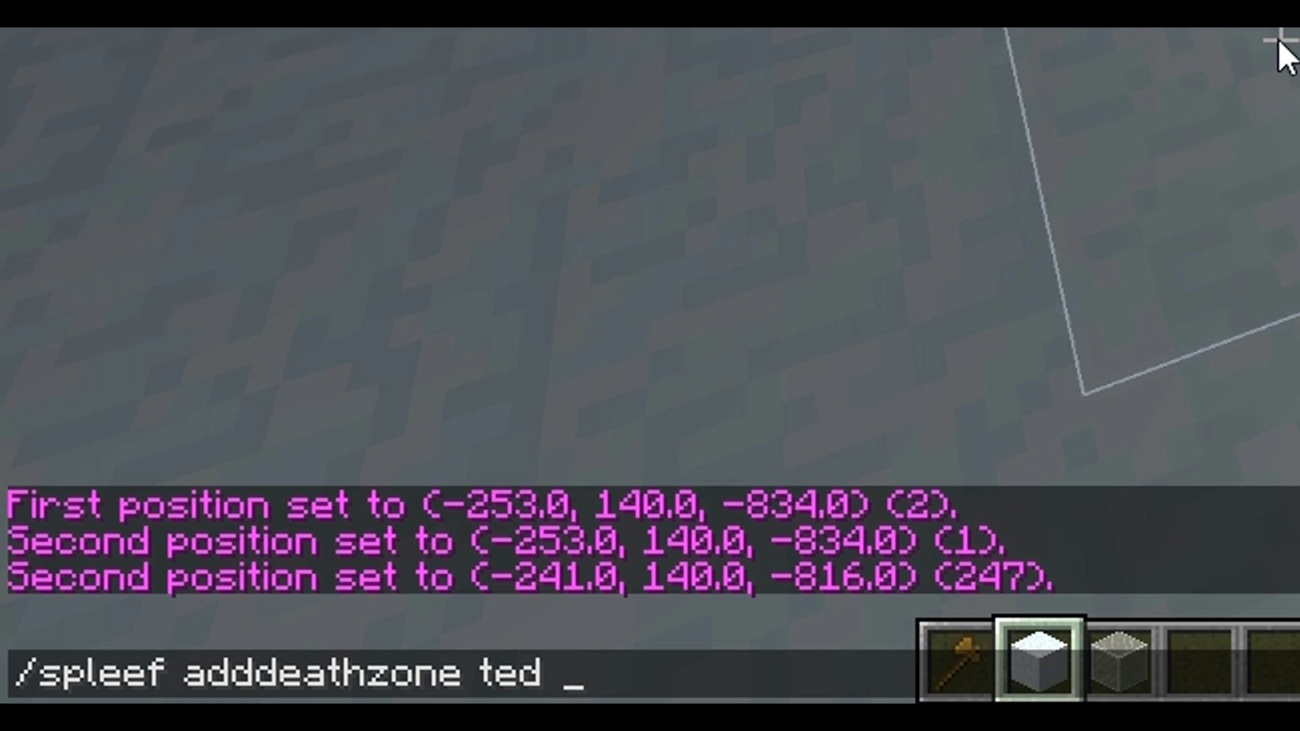
# - Add the selected water-level region to game ted as its death zone and leave the pit
pyautogui.press('Return')
pyautogui.press('8')
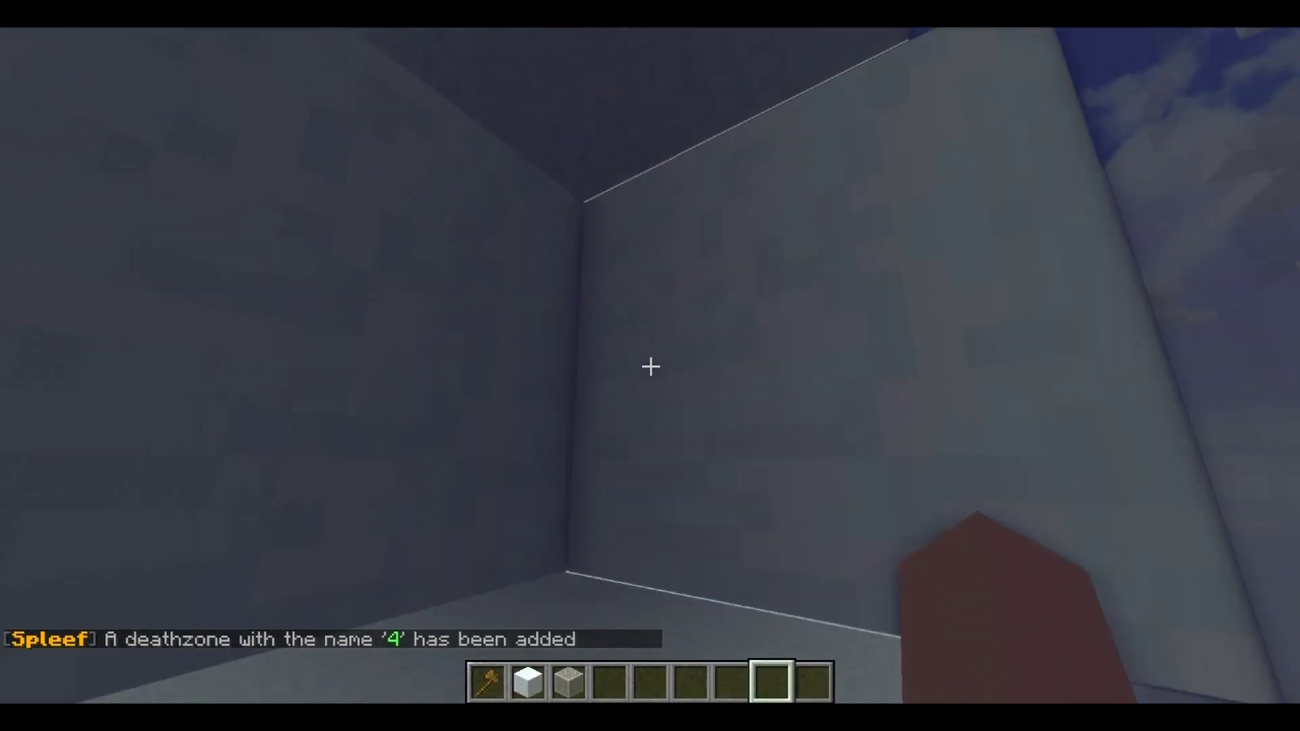
pyautogui.click(651, 367)
pyautogui.scroll(-3, 651, 366)
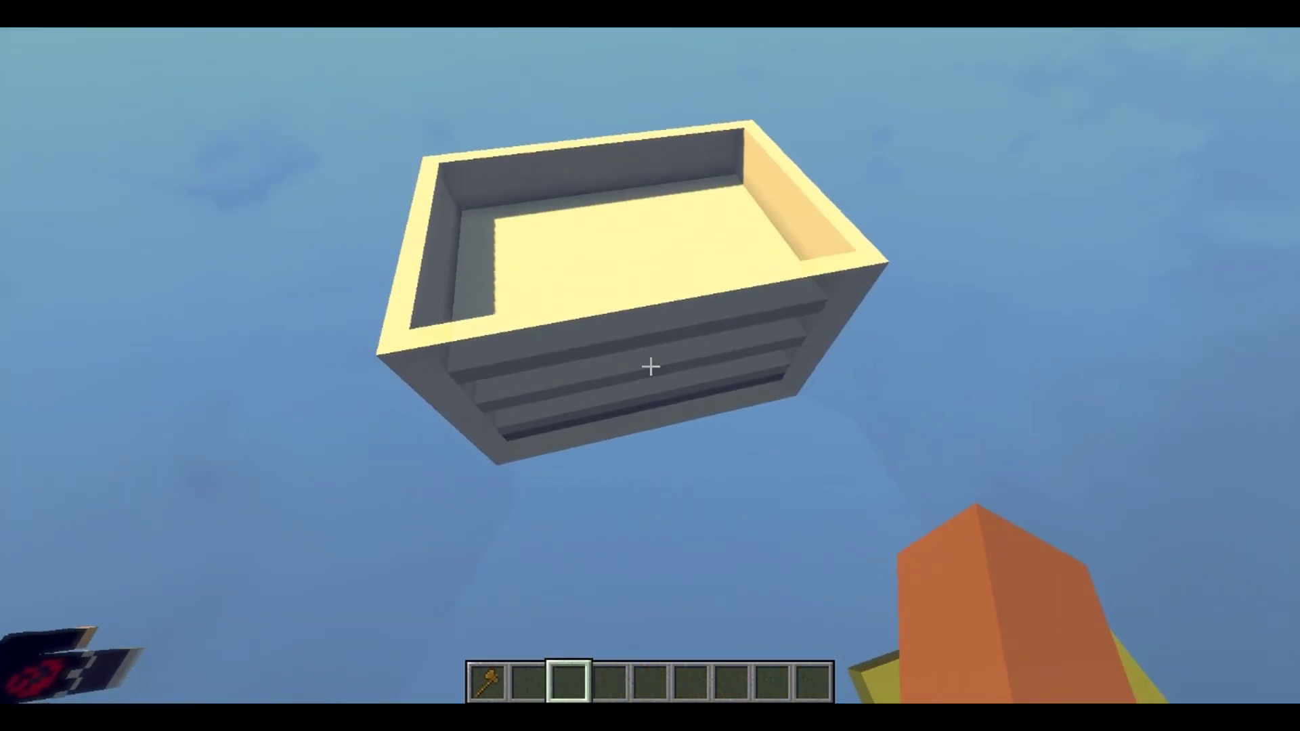
# - List the available Spleef flags for game ted and set its anticamping flag
pyautogui.press('/')
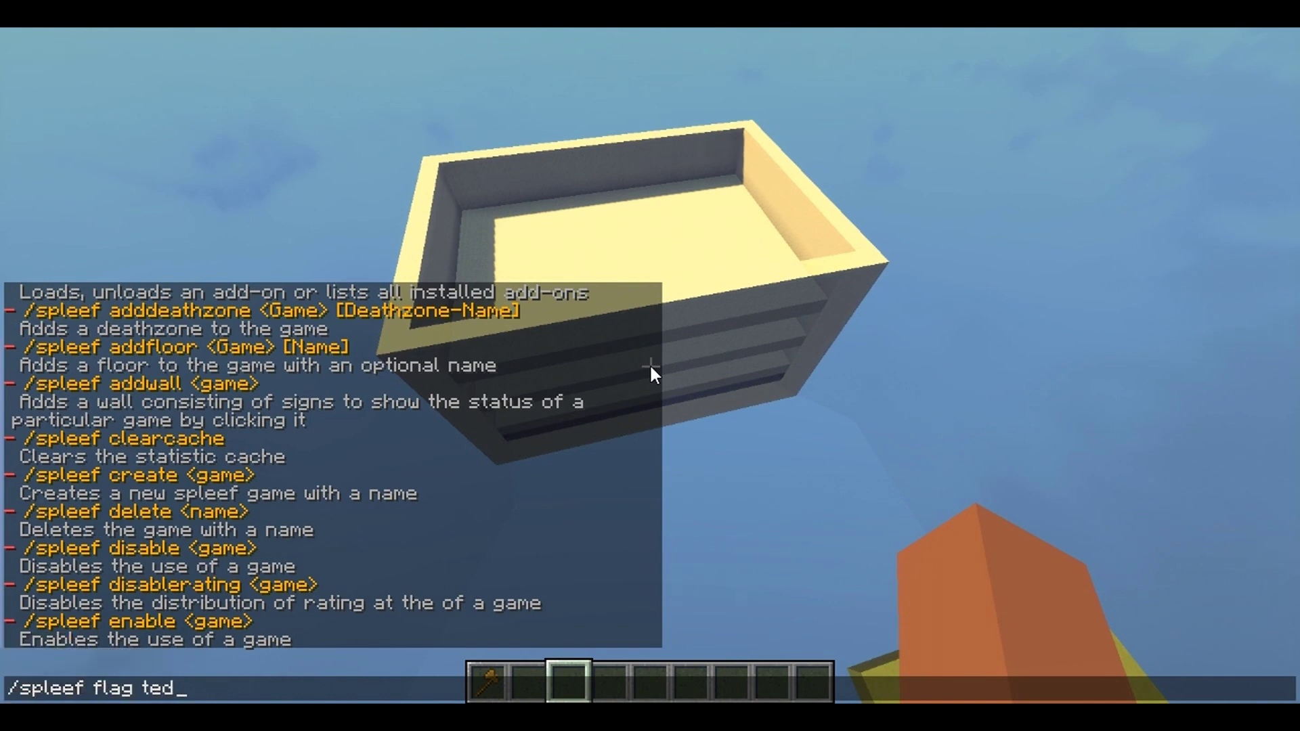
pyautogui.write('spleef flag ted')
pyautogui.press('Return')
pyautogui.press('t')
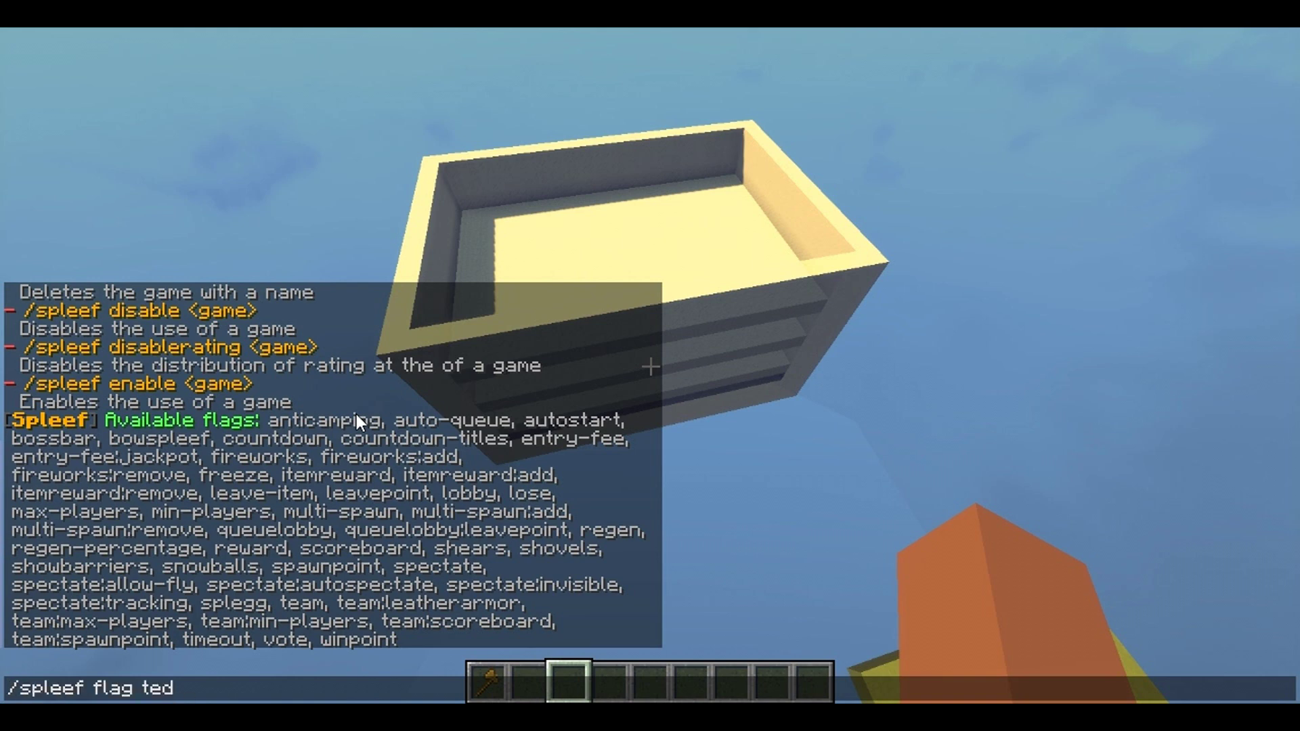
pyautogui.write('ng')
pyautogui.press('Return')
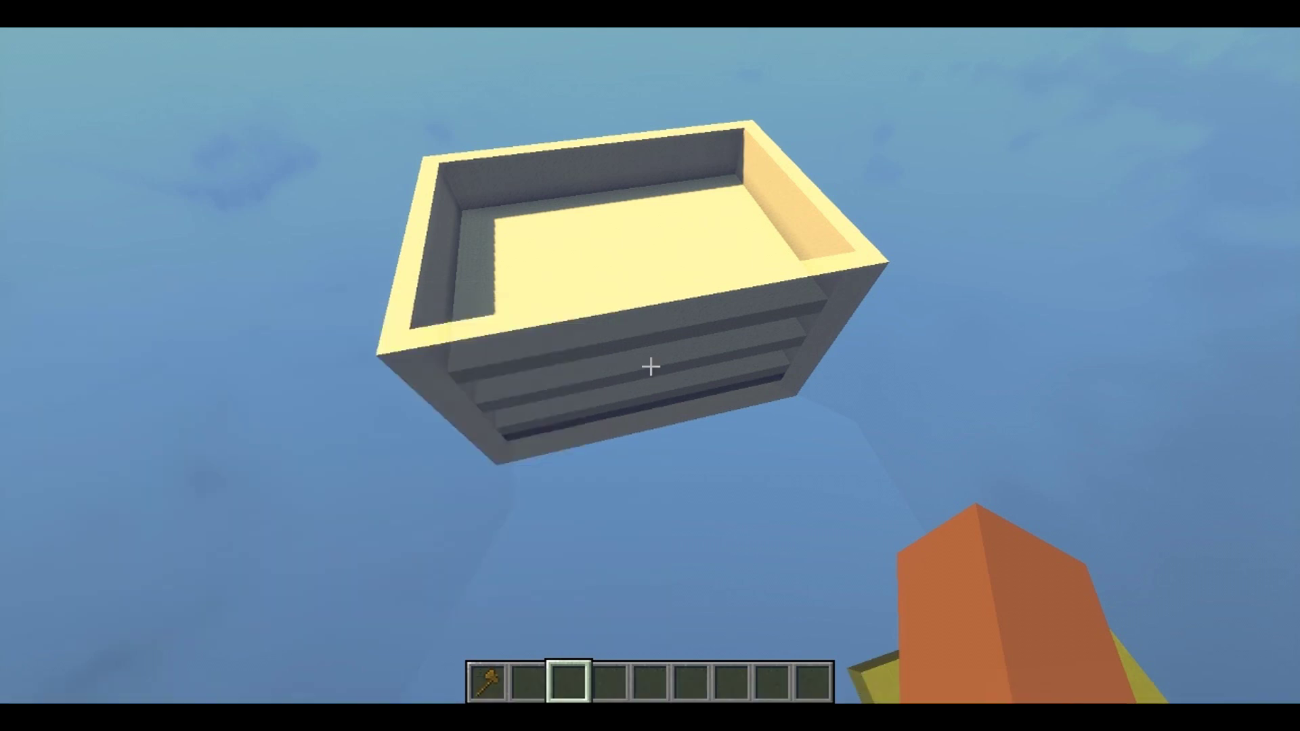
# - Set the autostart flag of game ted to 1
pyautogui.press('t')
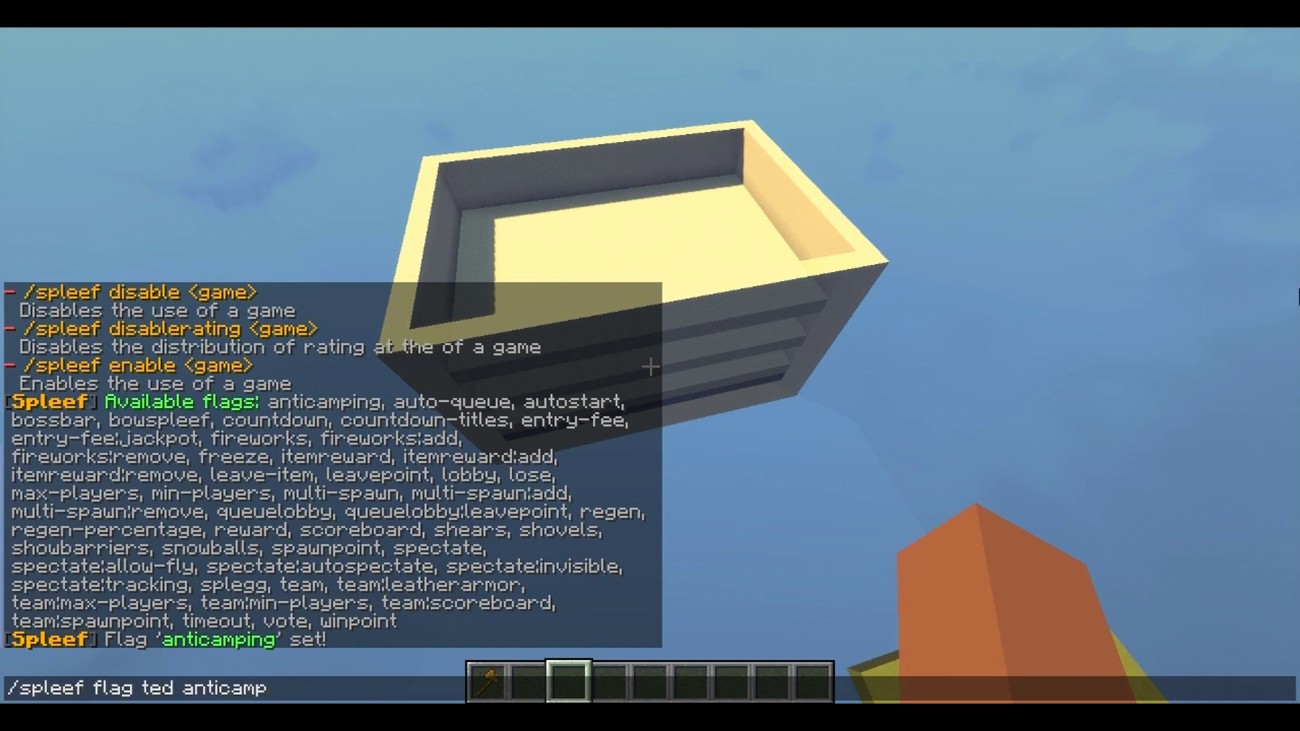
pyautogui.press('BackSpace')
pyautogui.press('BackSpace')
pyautogui.press('BackSpace')
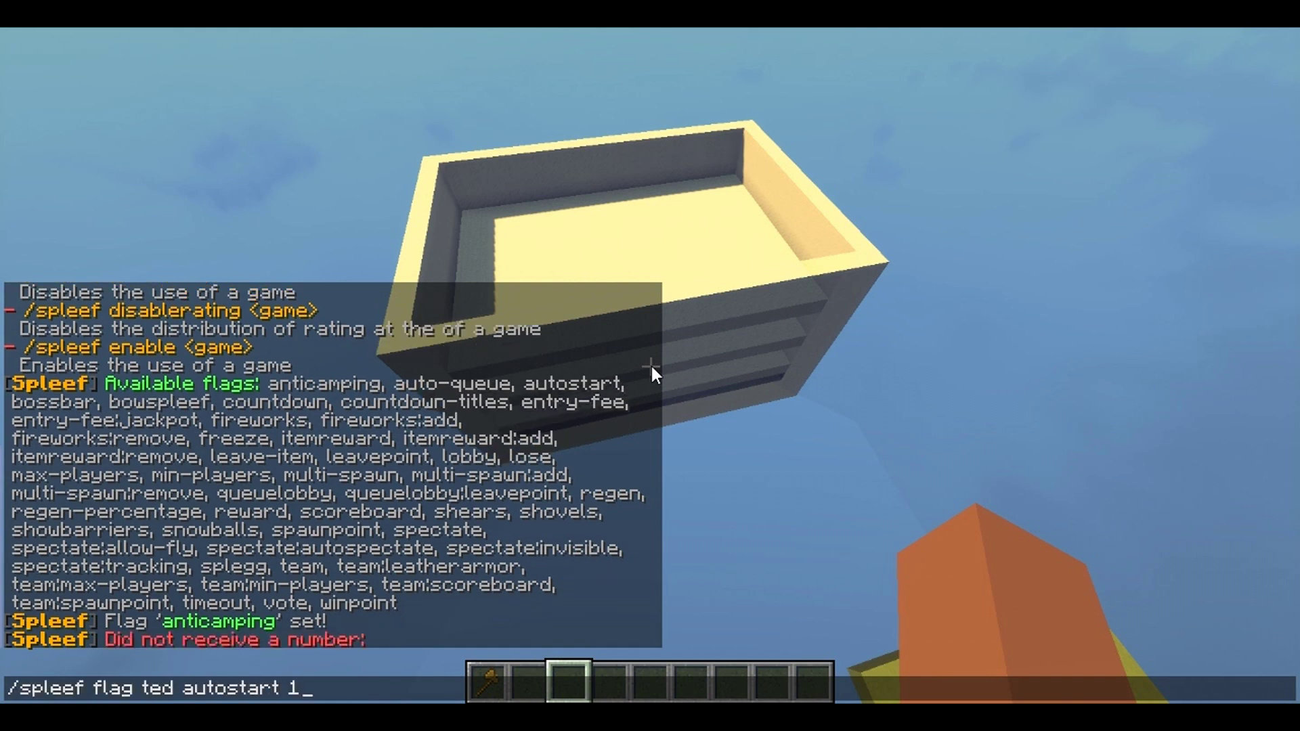
pyautogui.write('1')
pyautogui.press('Return')
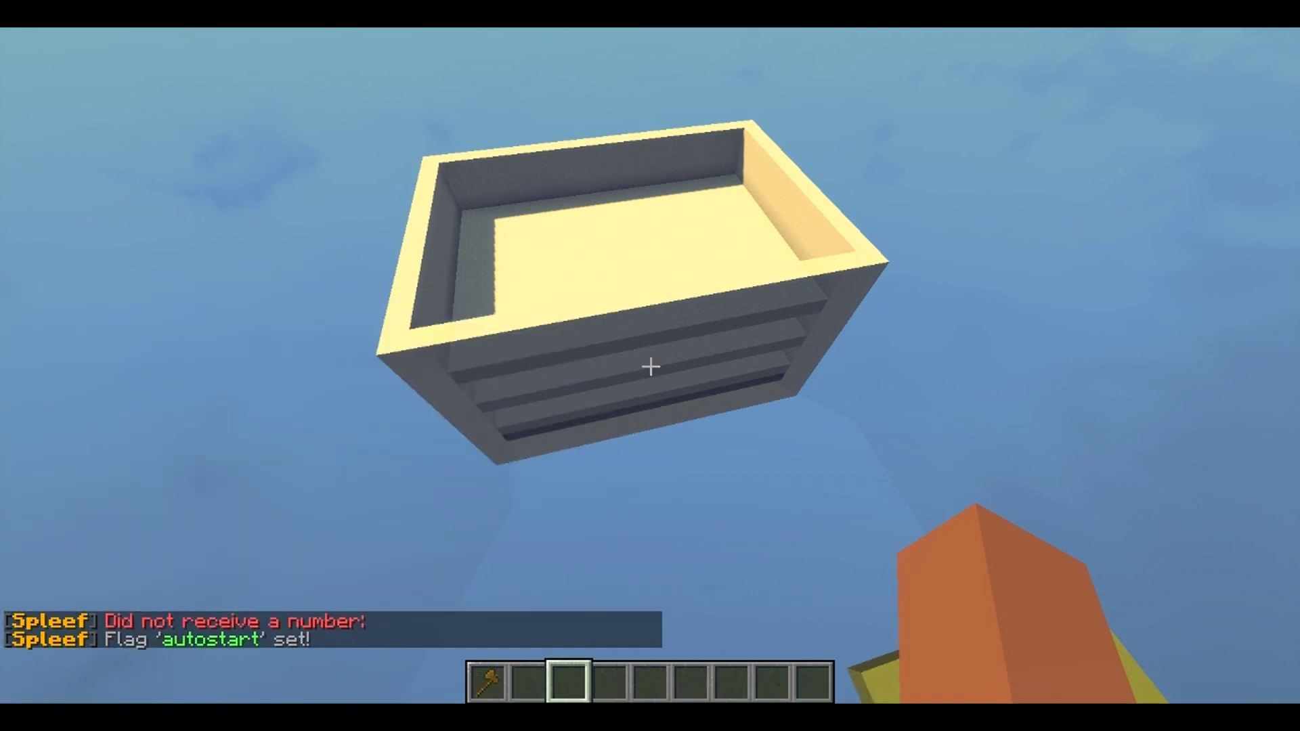
# - Set the scoreboard flag for game ted
pyautogui.press('t')
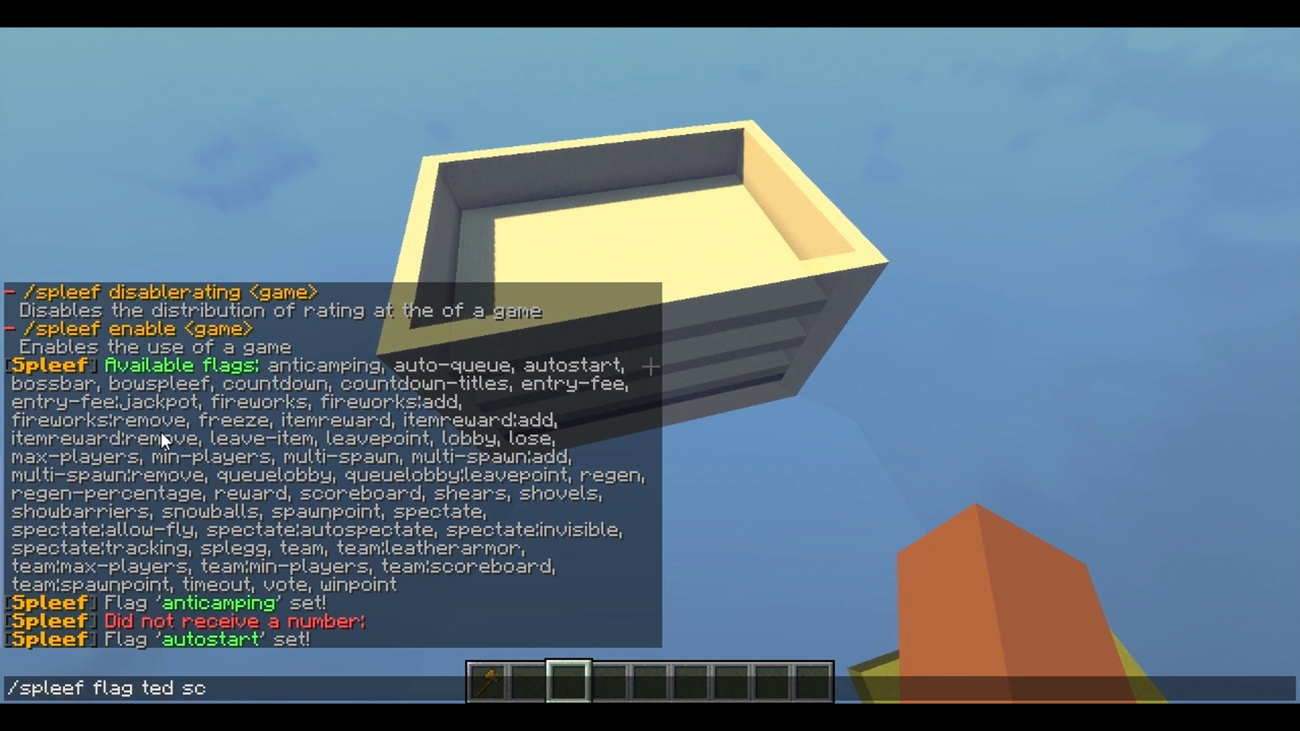
pyautogui.write('rd')
pyautogui.press('Return')
# - Set the shovels flag for game ted
pyautogui.press('t')
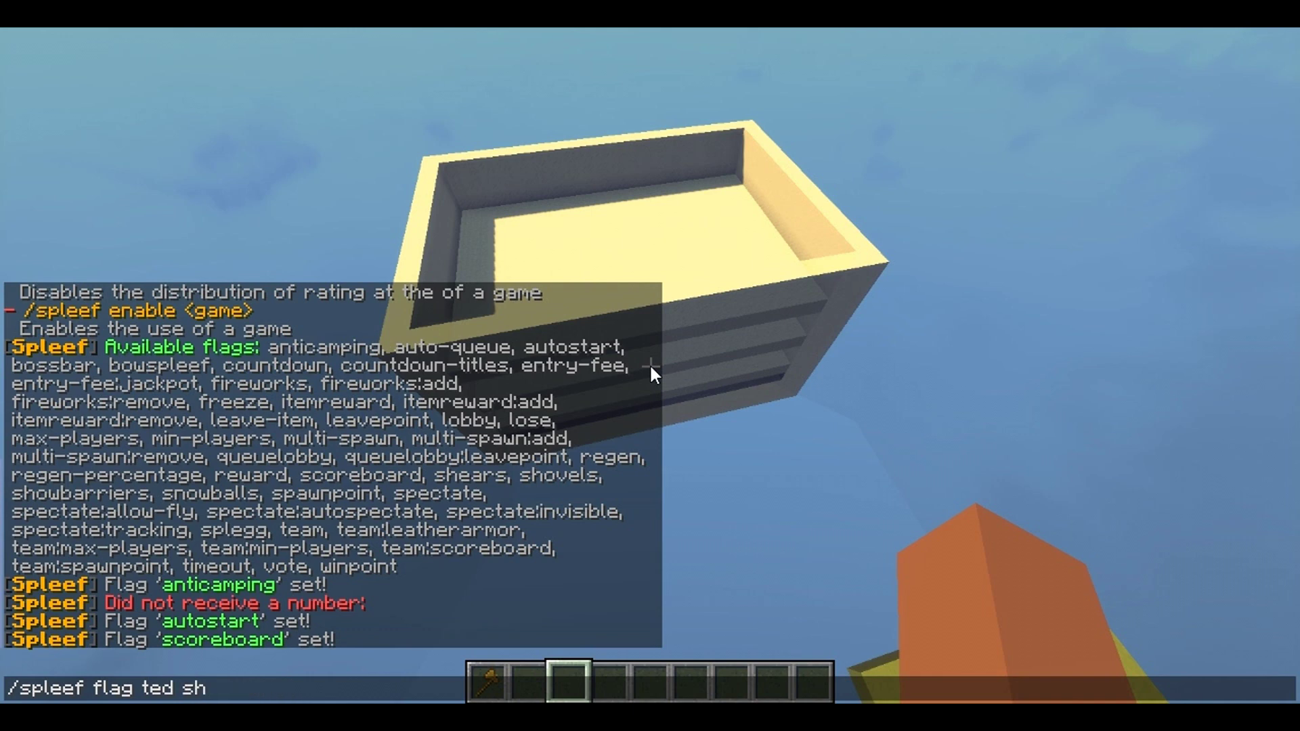
pyautogui.write('l')
pyautogui.press('Return')
pyautogui.press('t')
pyautogui.press('Up')
pyautogui.write('s')
pyautogui.press('Return')
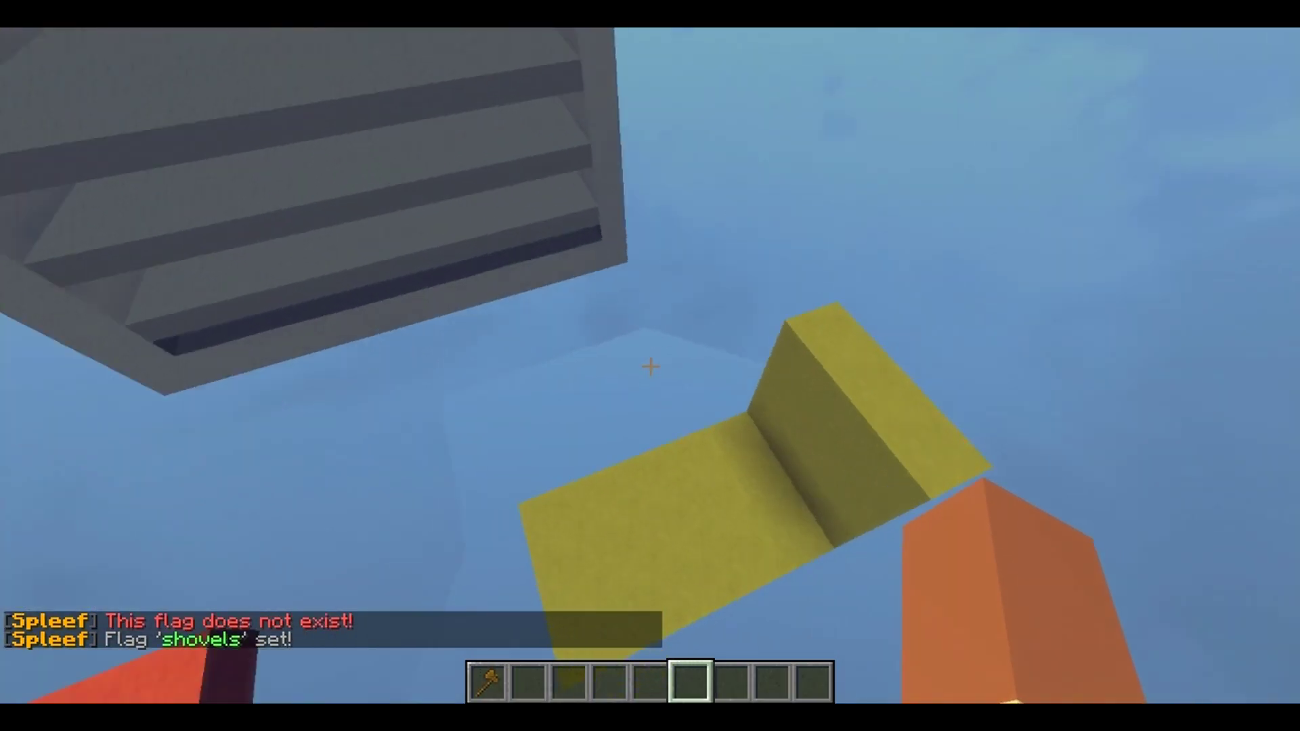
# - Fly onto the arena's uppermost snow floor and set the lobby flag of game ted there
pyautogui.scroll(5, 650, 366)
pyautogui.scroll(-4, 650, 367)
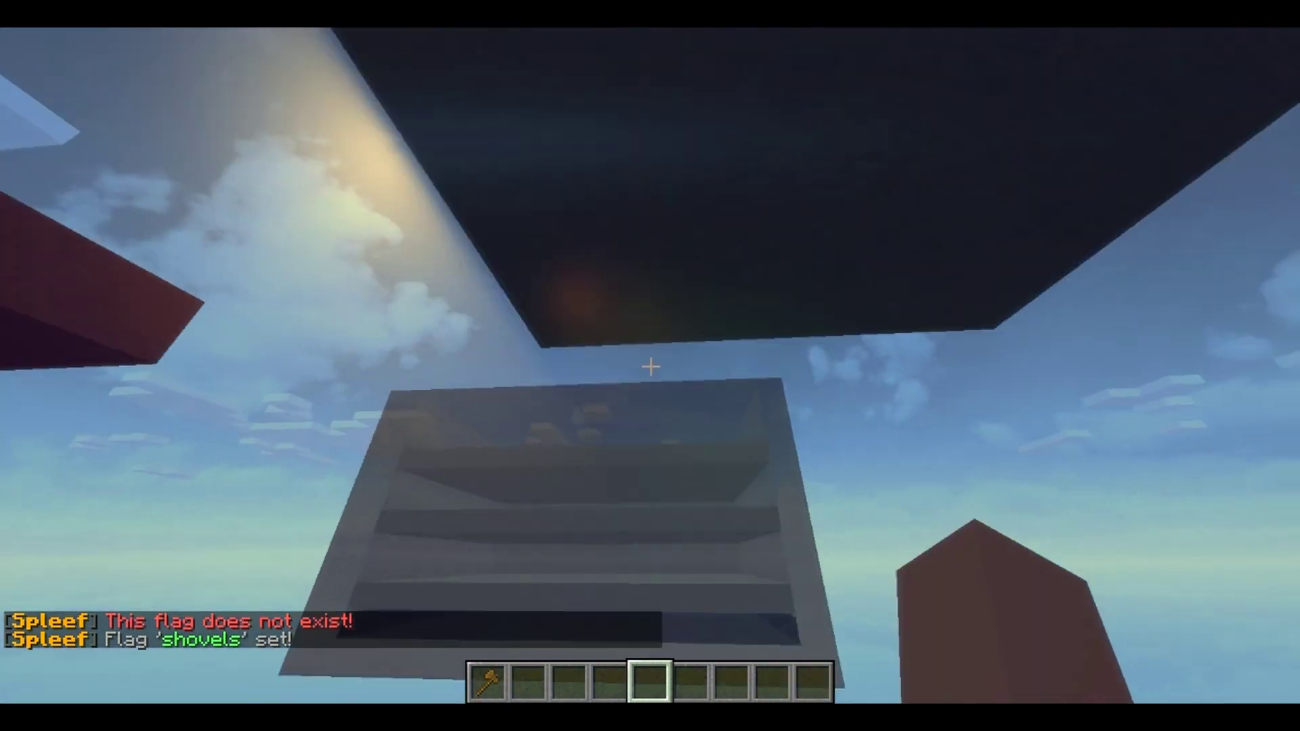
pyautogui.press('w')
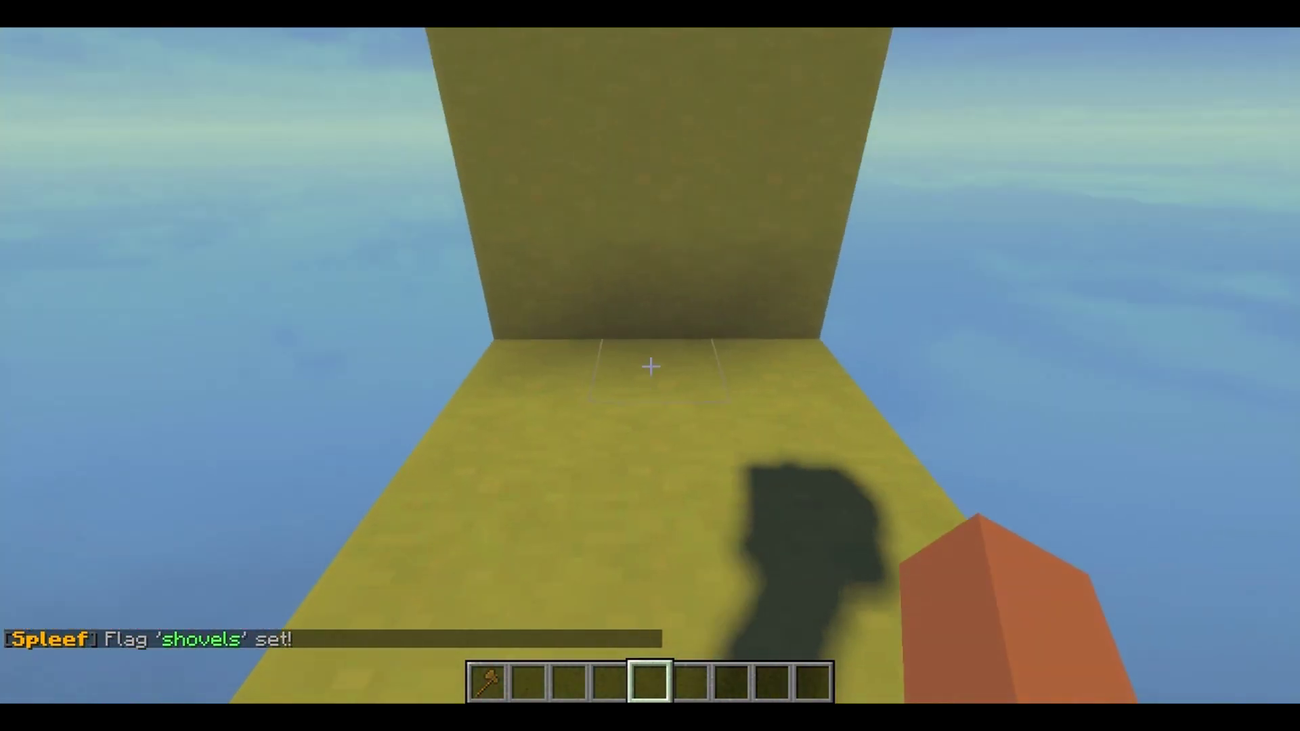
pyautogui.press('space')
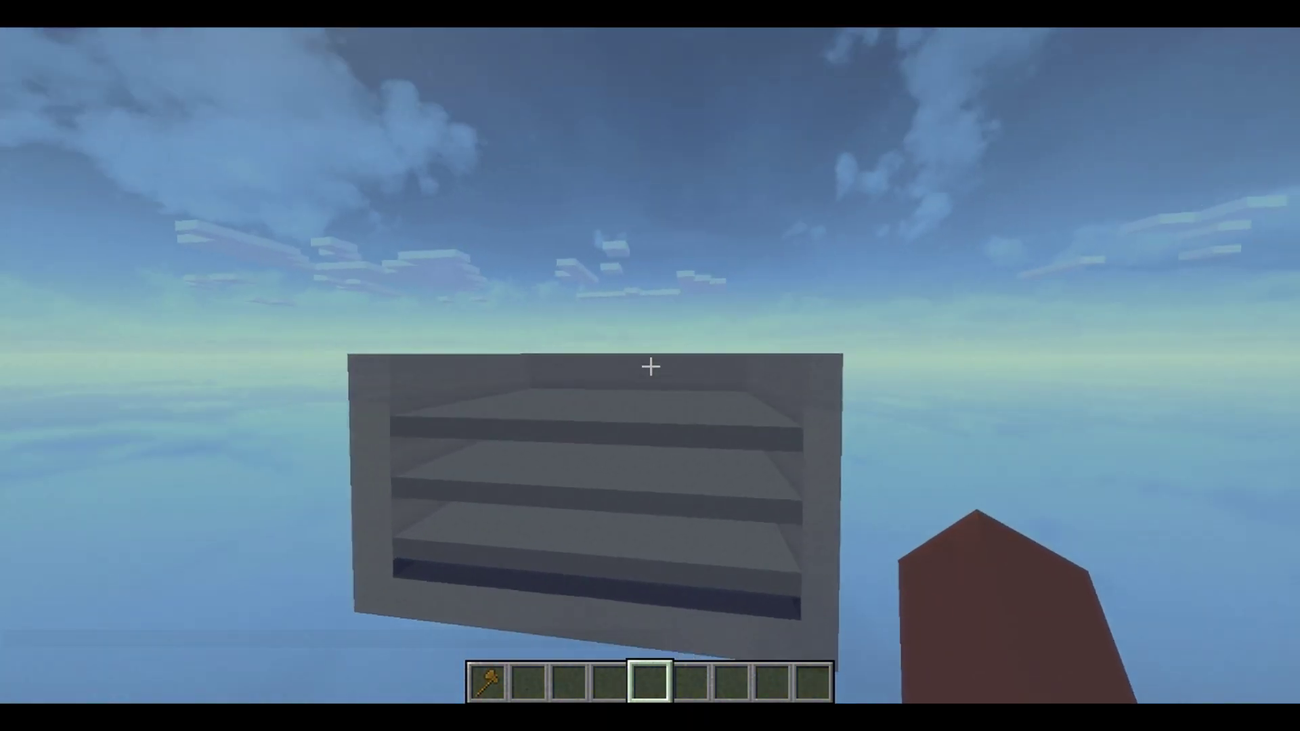
pyautogui.press('w')
pyautogui.press('w')
pyautogui.press('shift')
pyautogui.press('t')
pyautogui.press('Up')
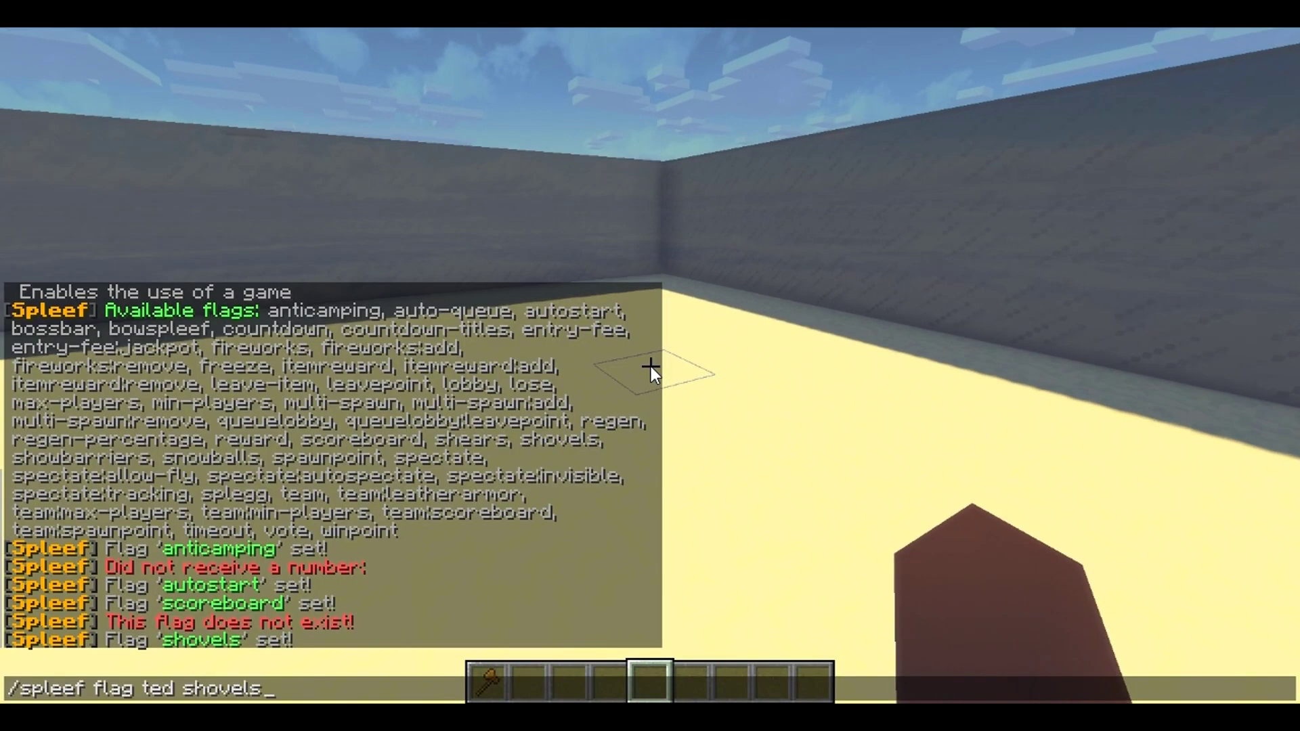
pyautogui.press('BackSpace')
pyautogui.write('lobby')
pyautogui.press('Return')
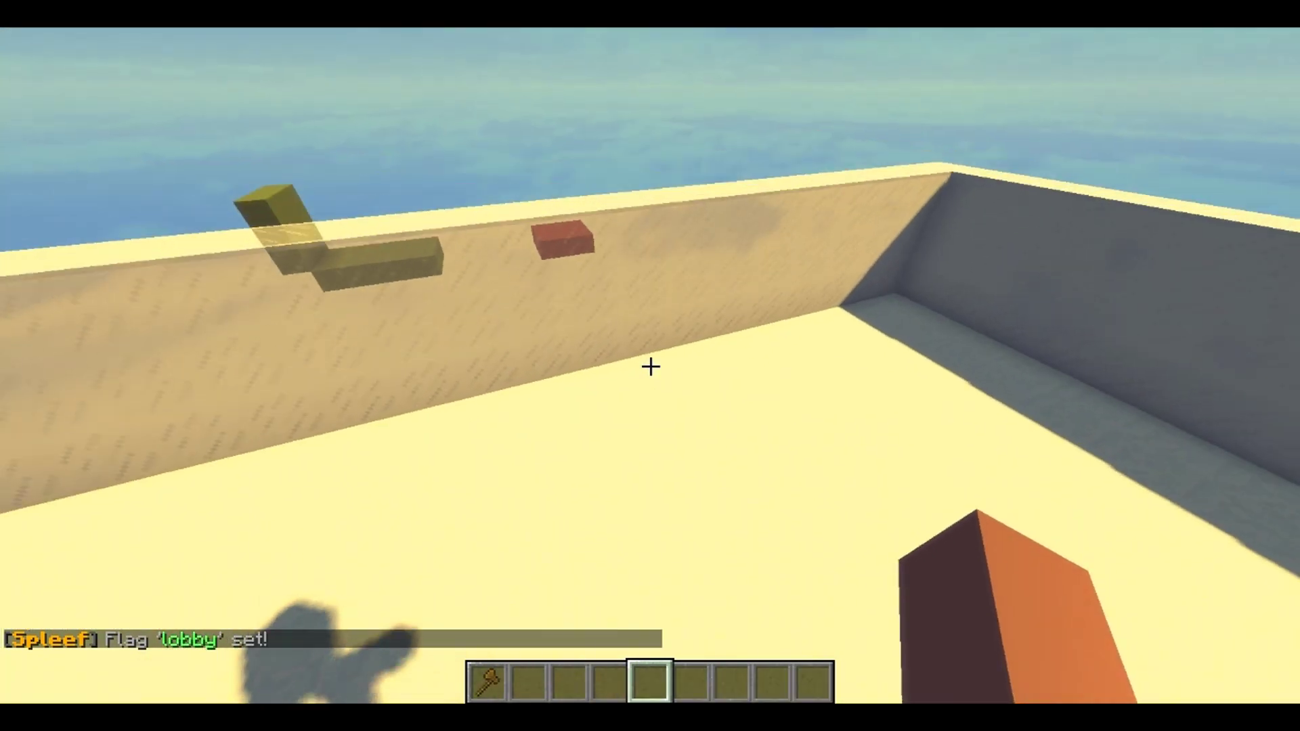
# - Fly to the red platform outside the arena and set the lose flag of game ted there
pyautogui.scroll(7, 650, 366)
pyautogui.press('w')
pyautogui.press('shift')
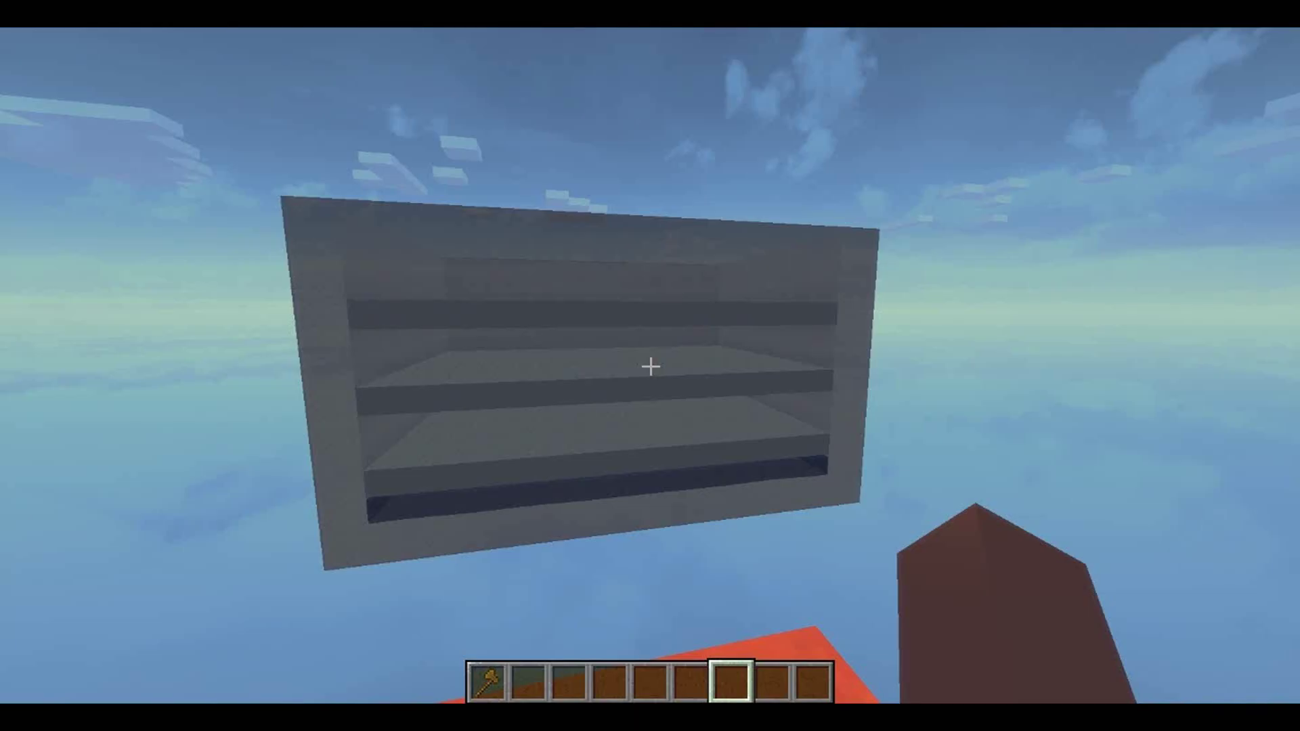
pyautogui.press('t')
pyautogui.press('Up')
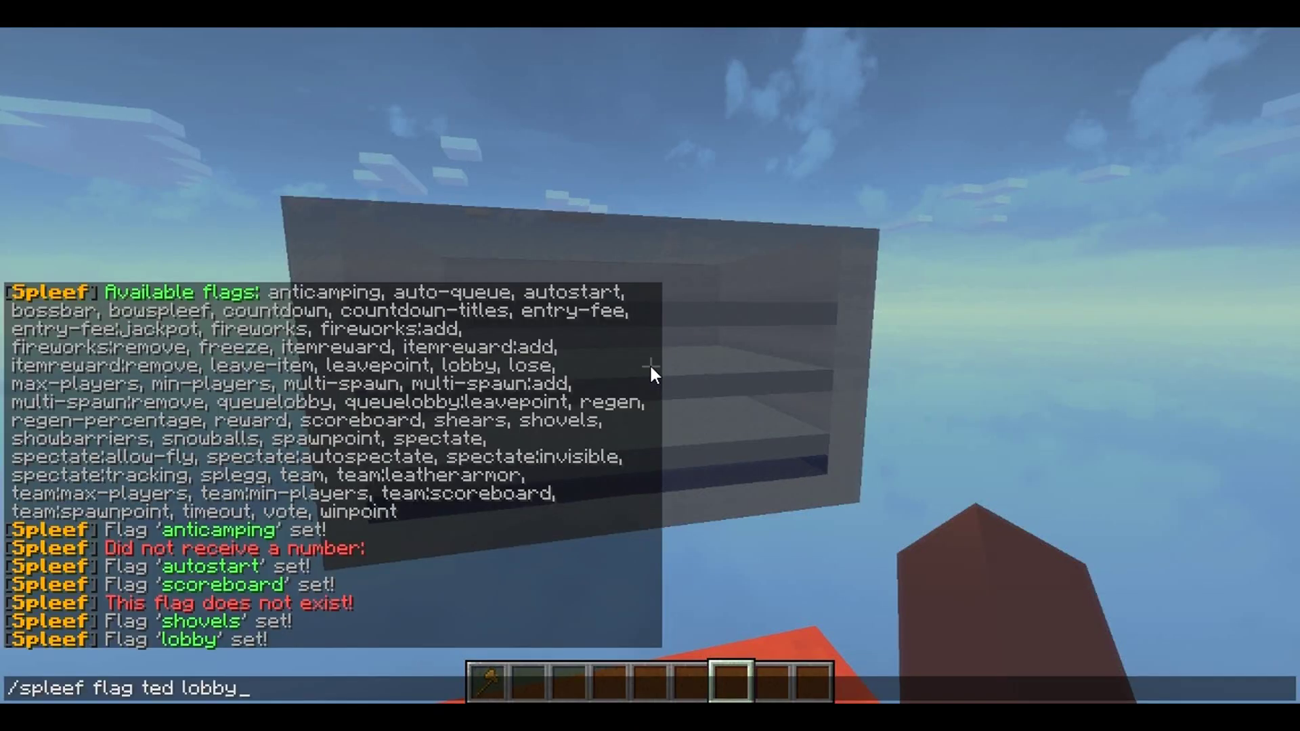
pyautogui.write('se')
pyautogui.press('Return')
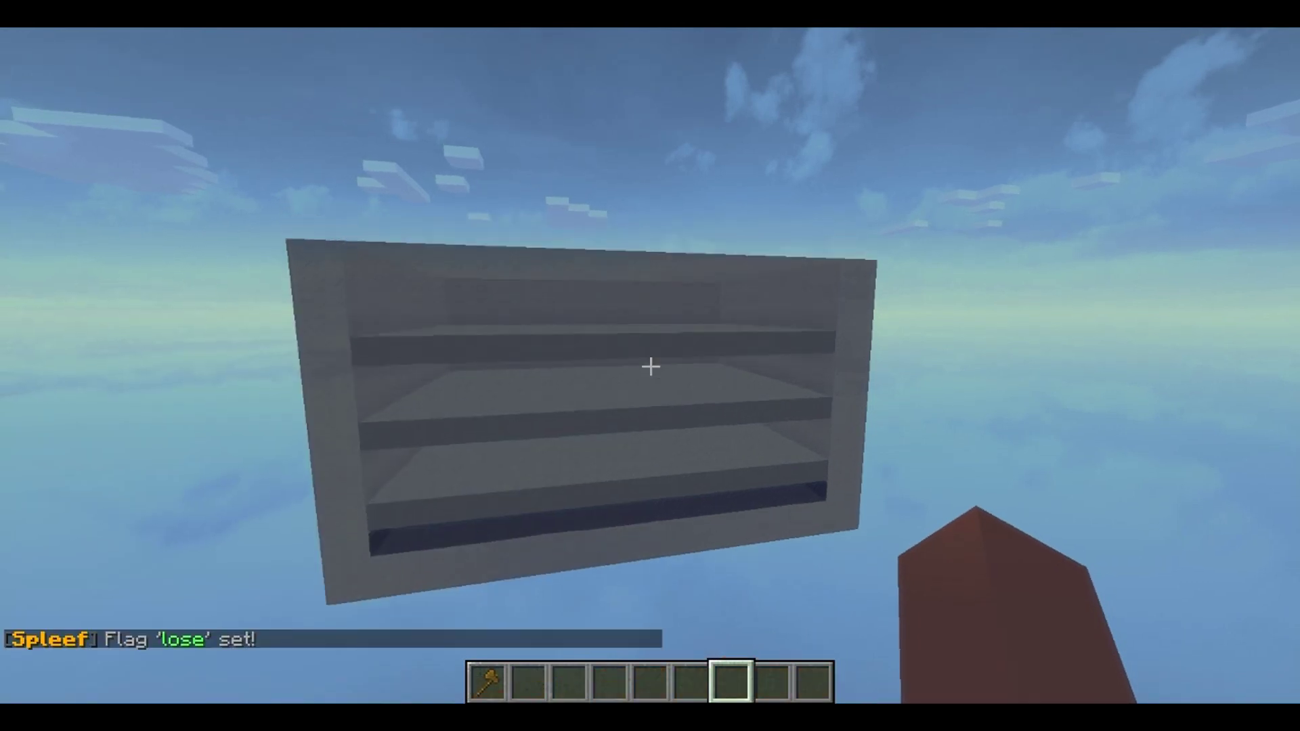
# - Set the min-players flag of game ted to 2
pyautogui.press('t')
pyautogui.press('Up')
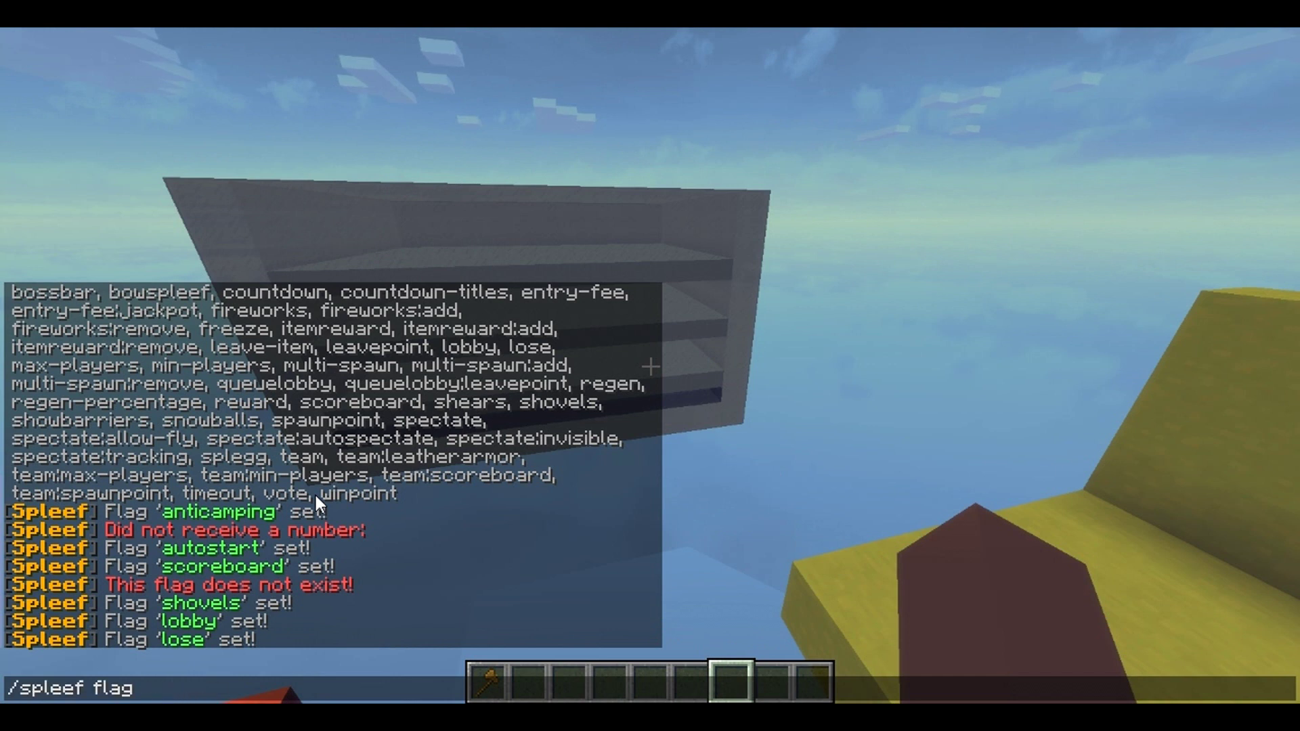
pyautogui.write('min-players')
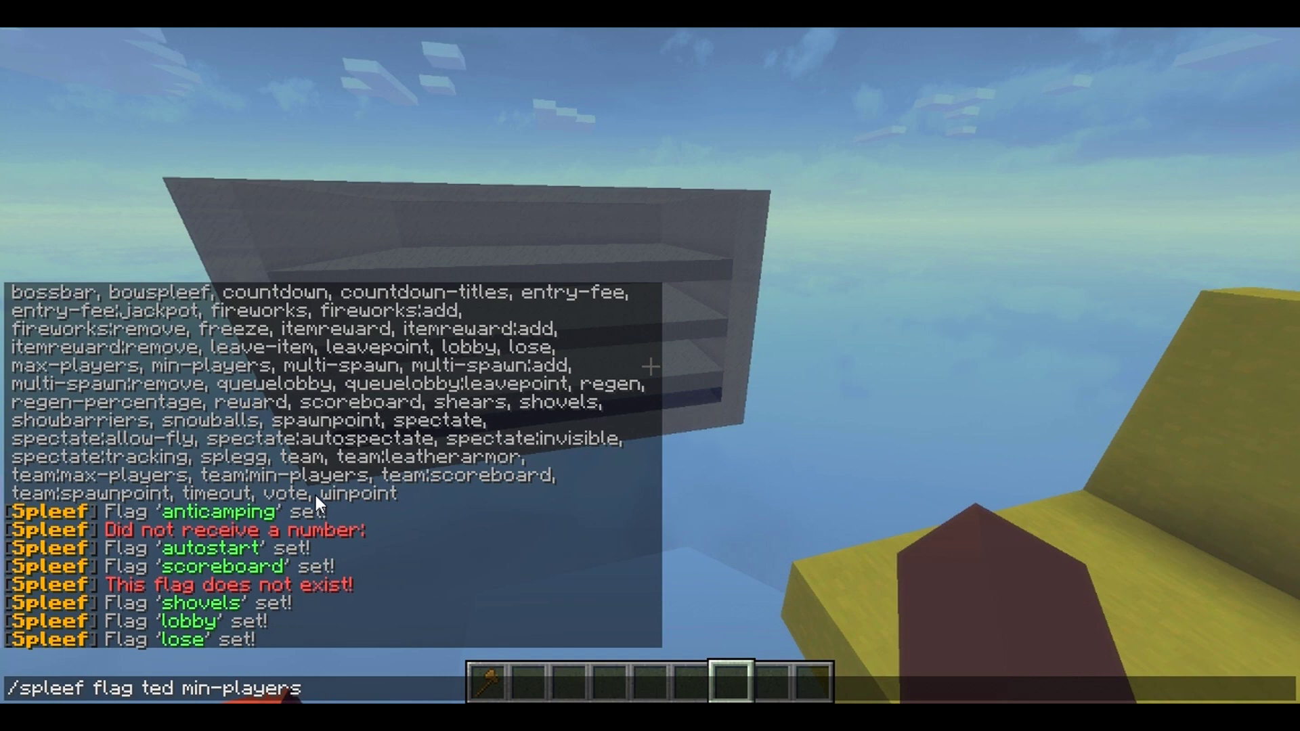
pyautogui.write(' 2')
pyautogui.press('Return')
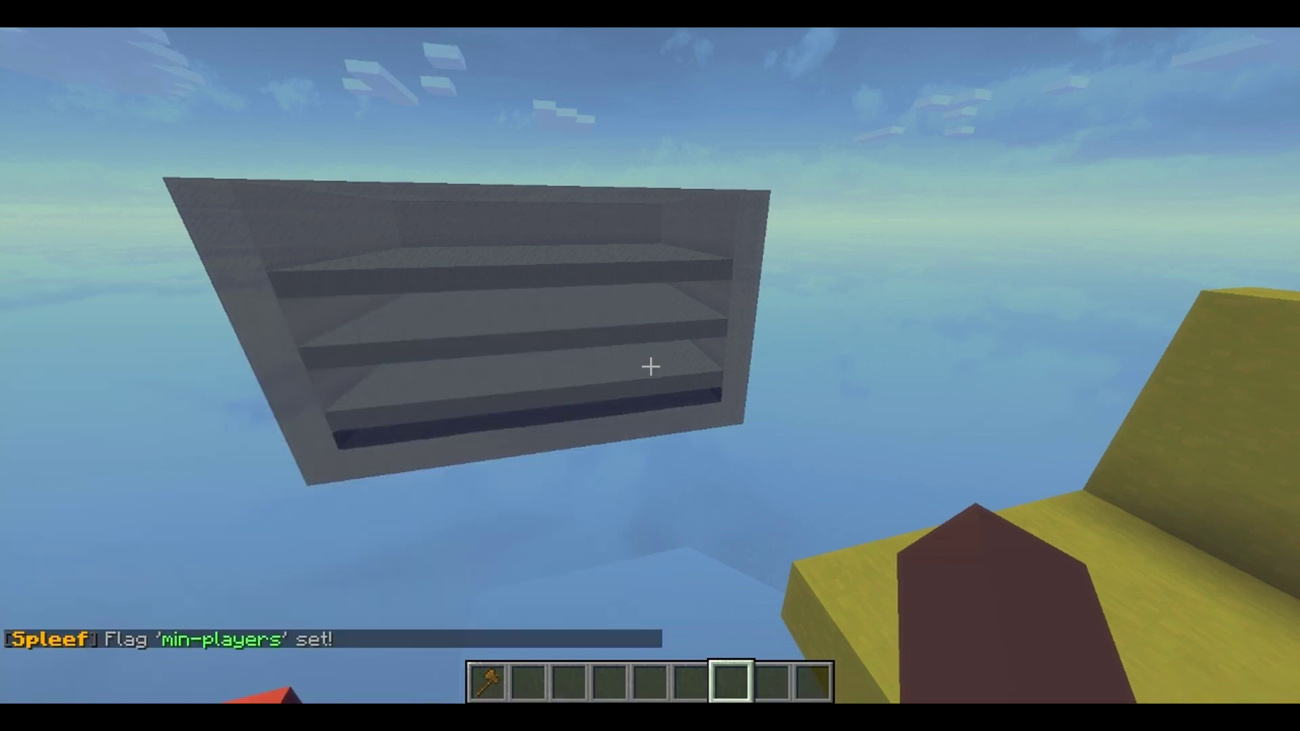
# - Set the max-players flag and the fireworks flag for game ted
pyautogui.press('t')
pyautogui.press('Up')
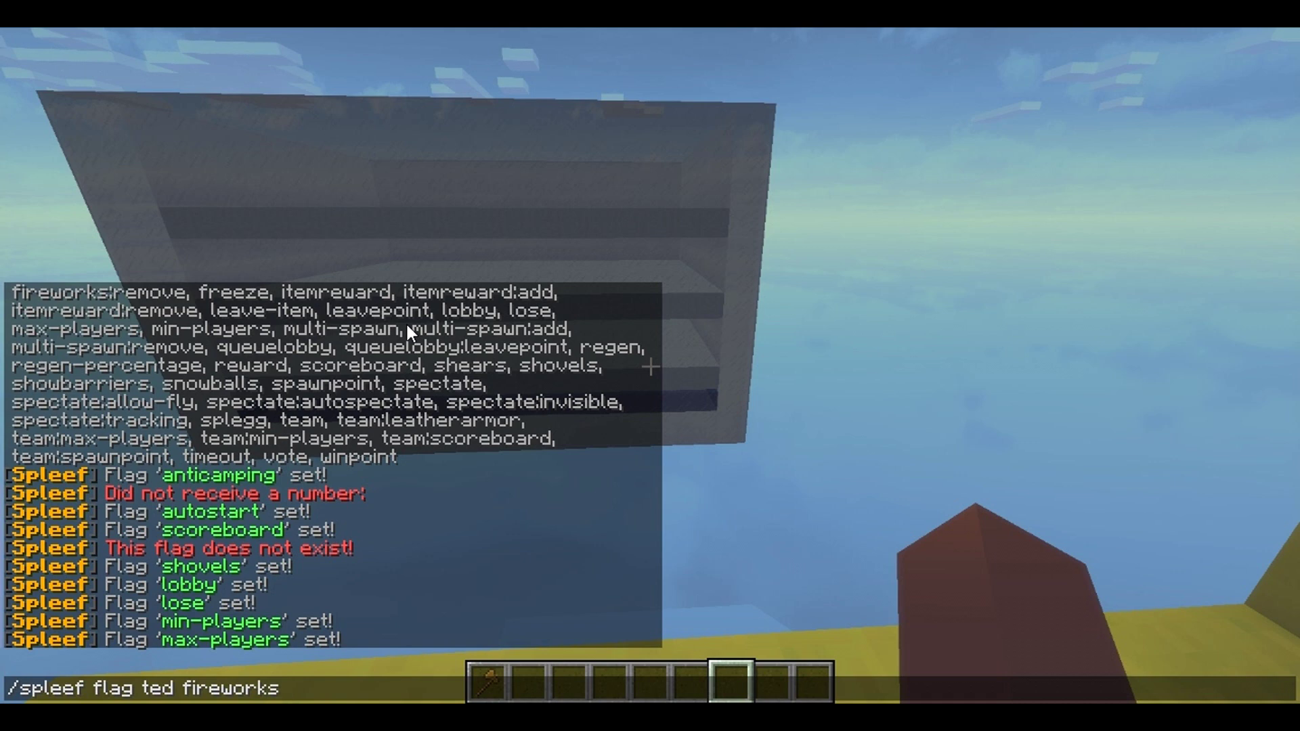
pyautogui.press('Return')
pyautogui.press('t')
pyautogui.press('Escape')
# - Fly over the arena's uppermost floor and add a fireworks spawn location there with the fireworks:add flag
pyautogui.press('space')
pyautogui.scroll(2, 650, 367)
pyautogui.press('w')
pyautogui.scroll(4, 650, 366)
pyautogui.scroll(-4, 650, 366)
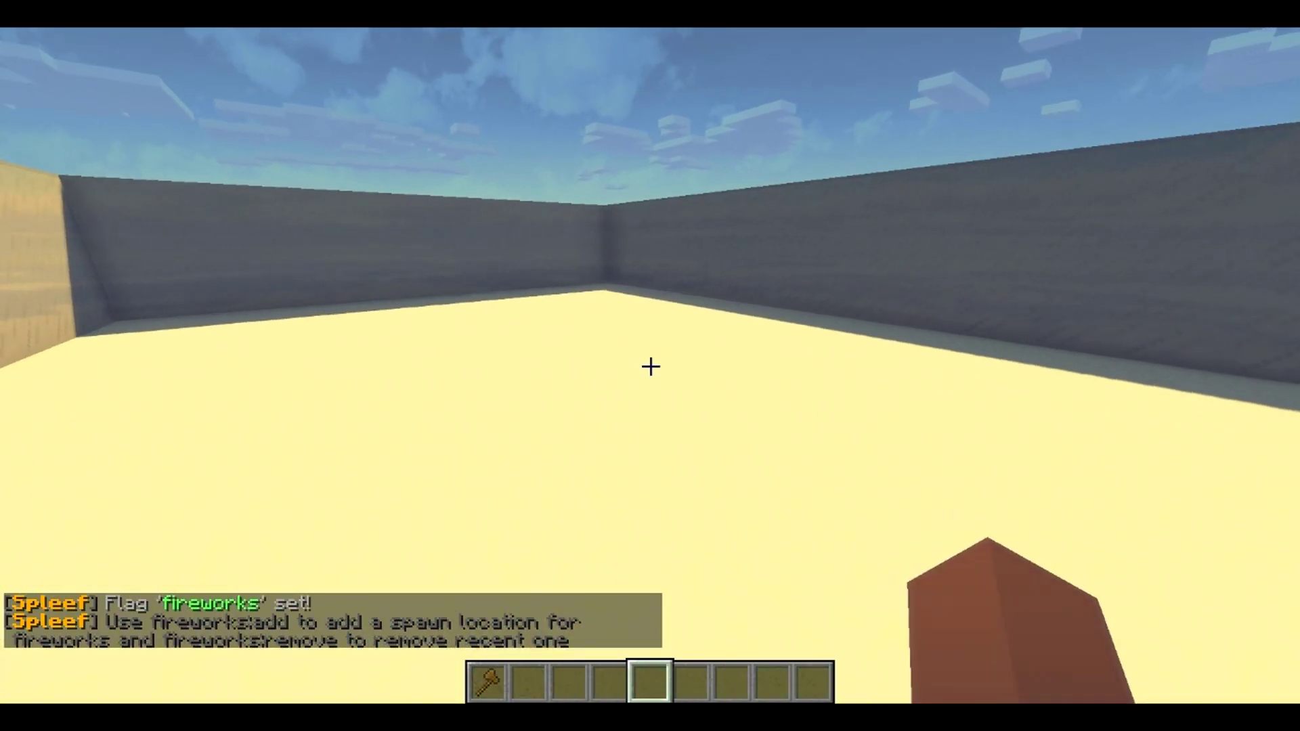
pyautogui.press('t')
pyautogui.press('Up')
pyautogui.write(':add')
pyautogui.press('Return')
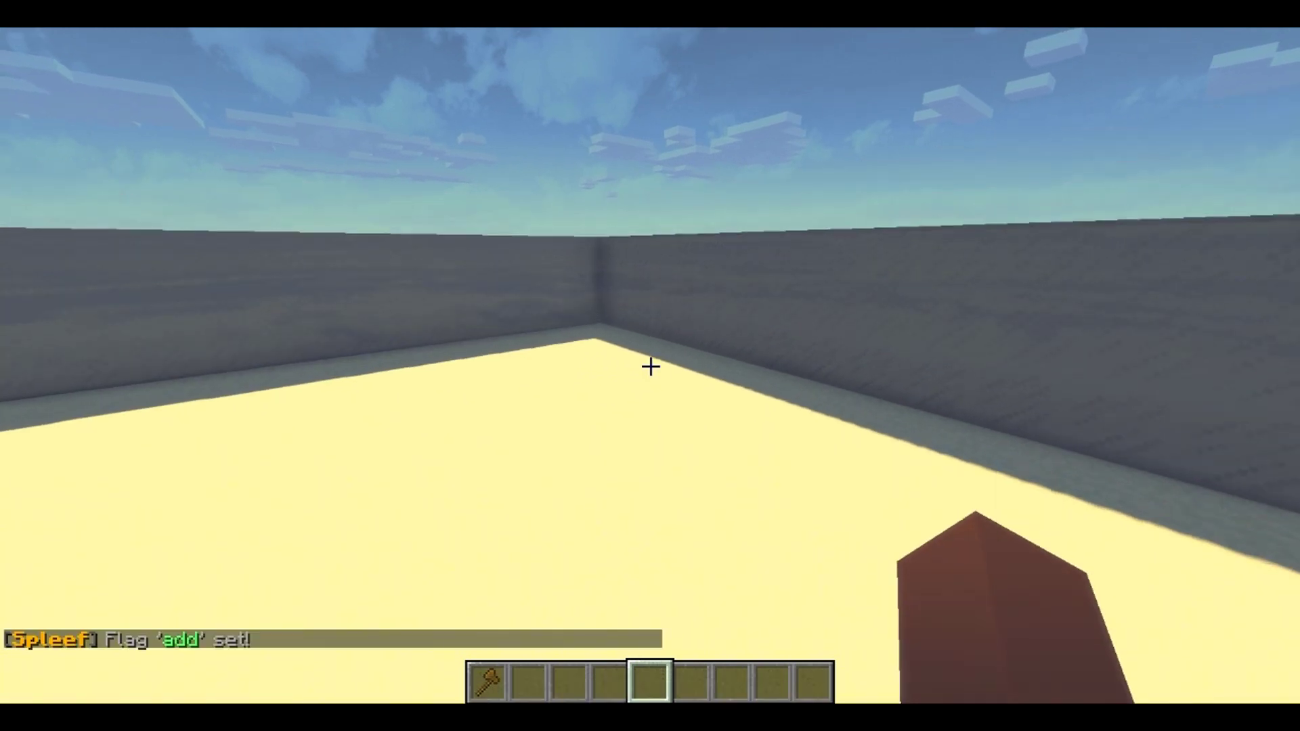
# - Set the countdown-titles flag for game ted
pyautogui.press('t')
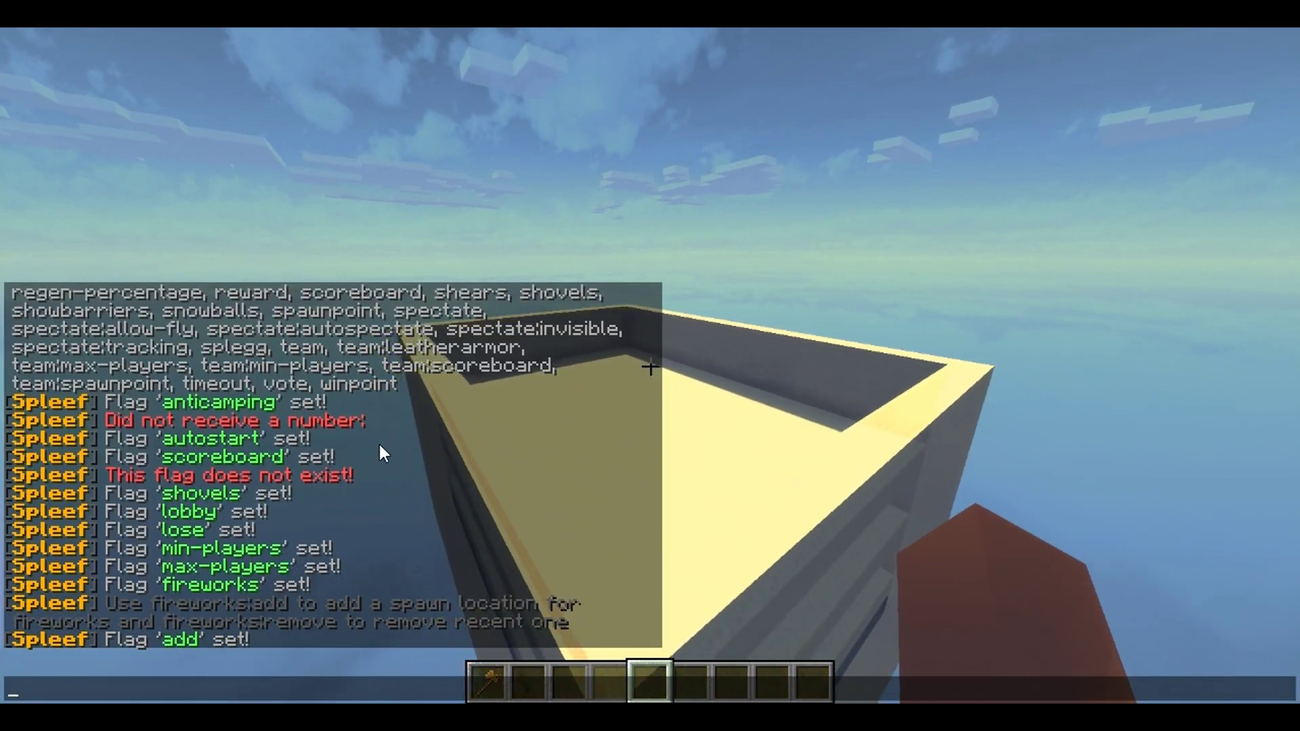
pyautogui.press('Up')
pyautogui.scroll(1, 360, 402)
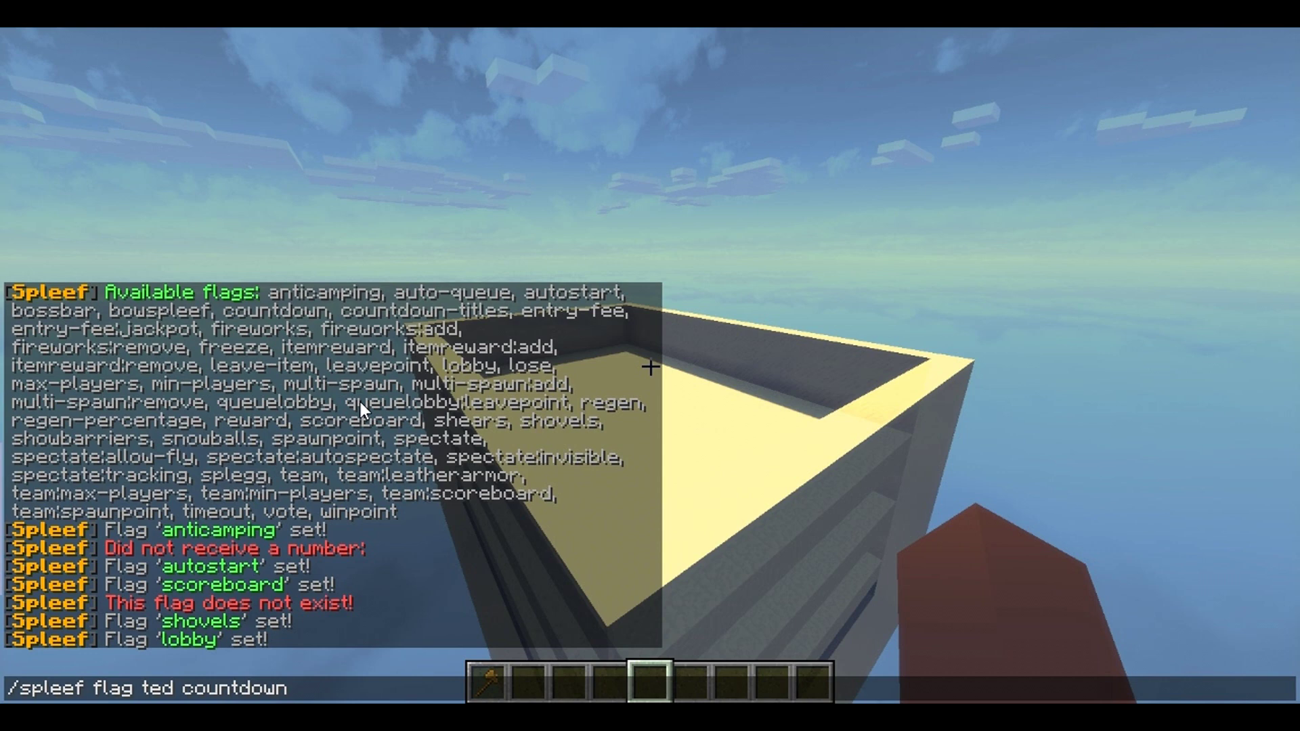
pyautogui.write('-titles')
pyautogui.press('Return')
# - Set the leave-item flag for game ted
pyautogui.press('t')
pyautogui.press('Up')
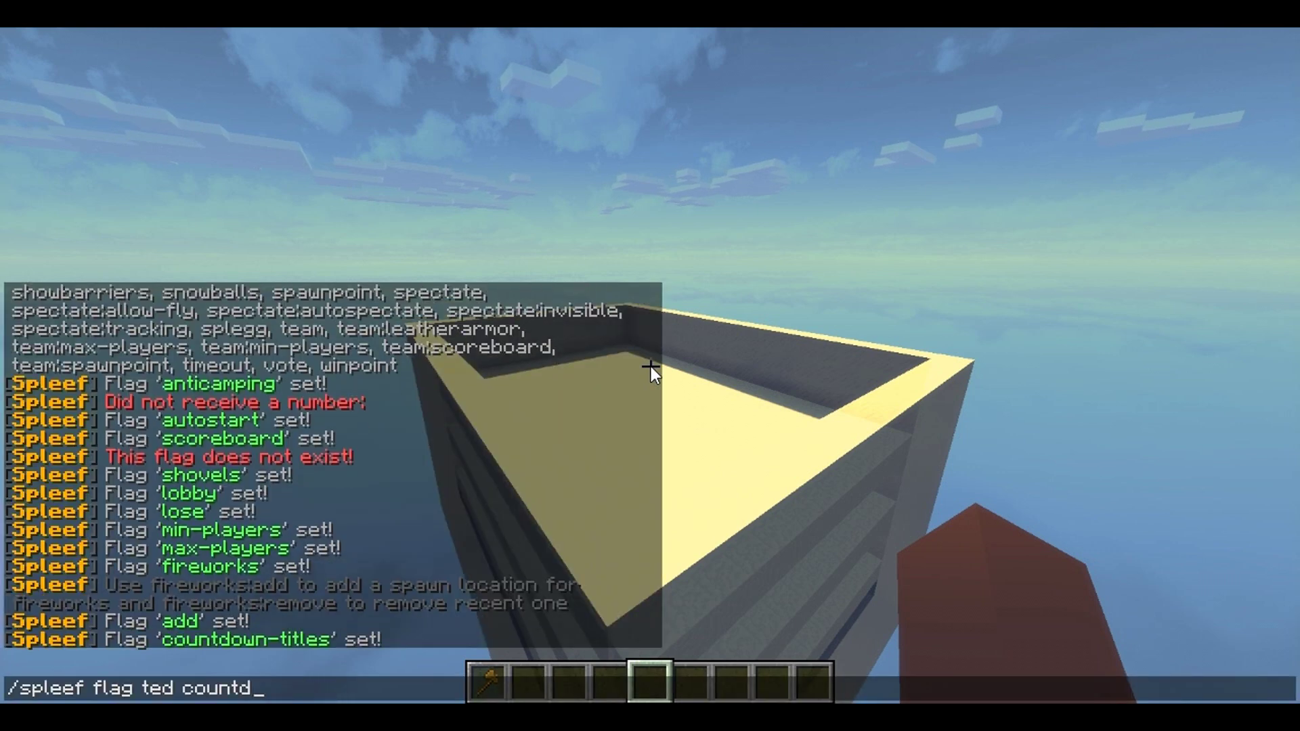
pyautogui.scroll(1, 275, 355)
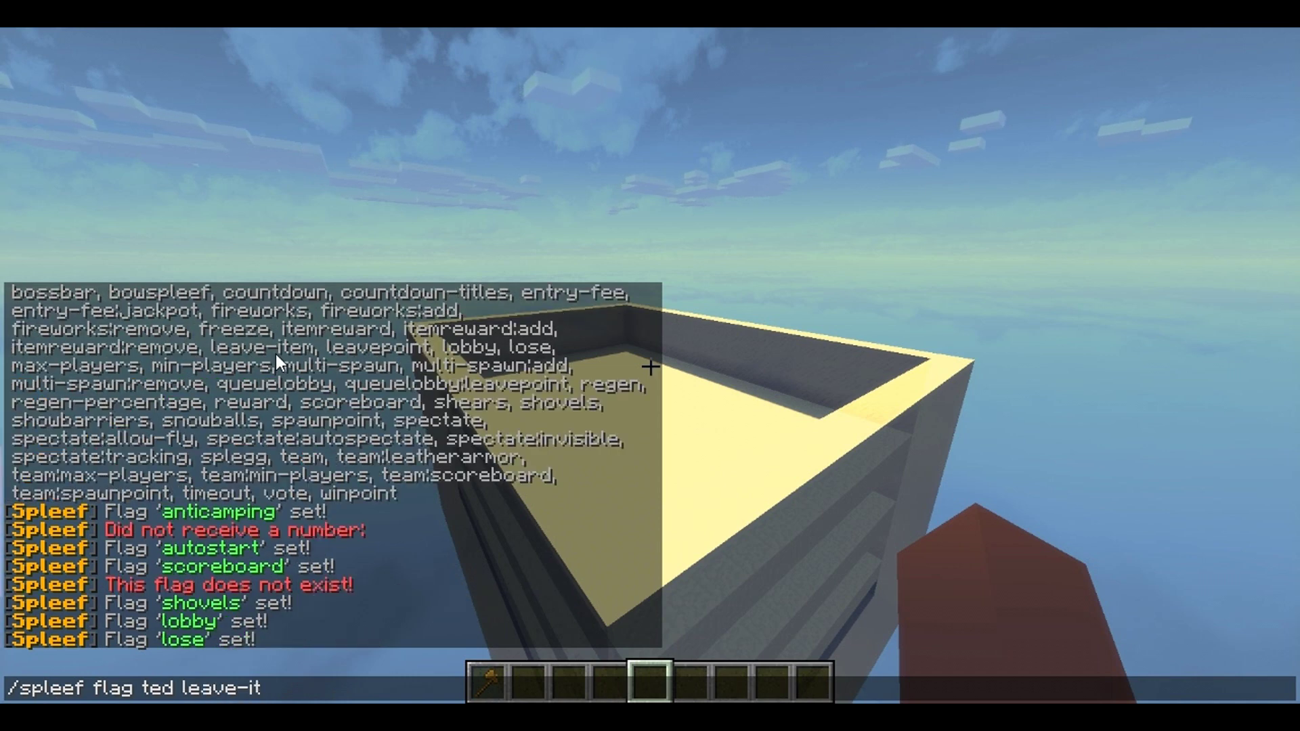
pyautogui.press('Return')
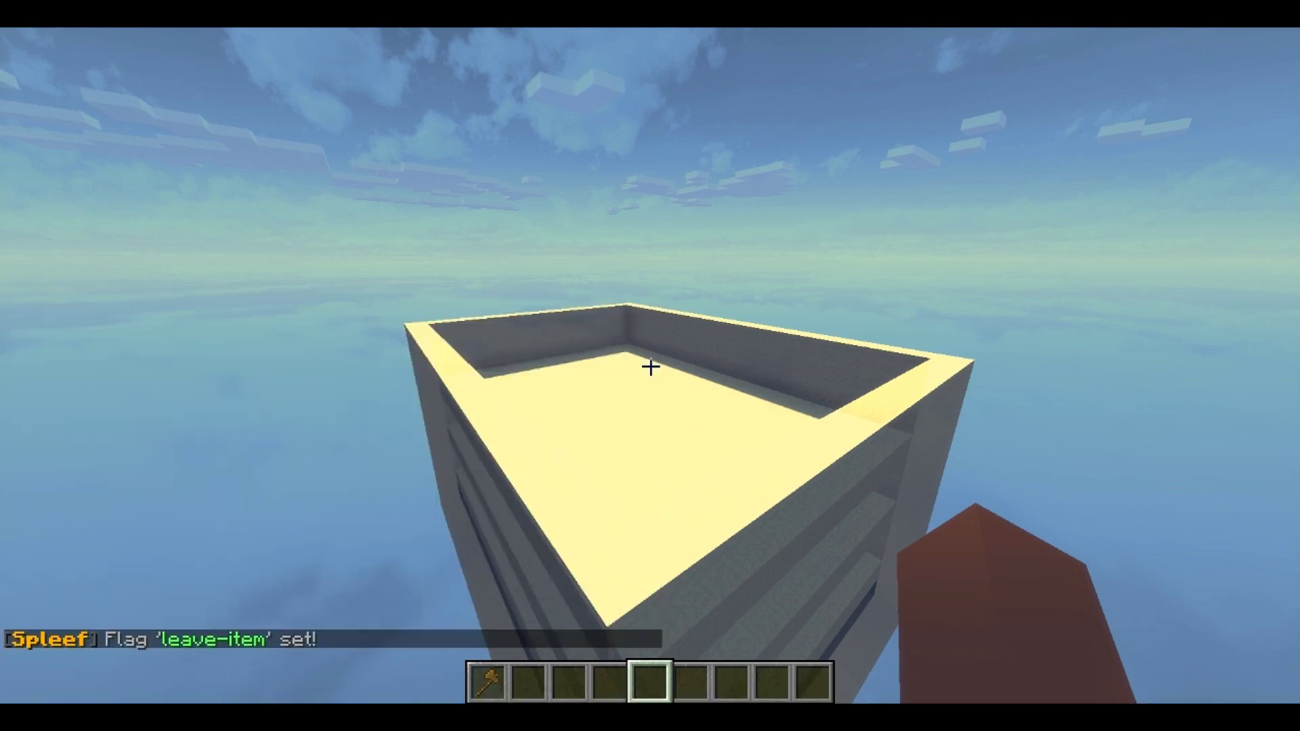
pyautogui.press('t')
pyautogui.press('Escape')
# - Put a stack of signs from the decoration blocks into the second hotbar slot and hold it
pyautogui.press('e')
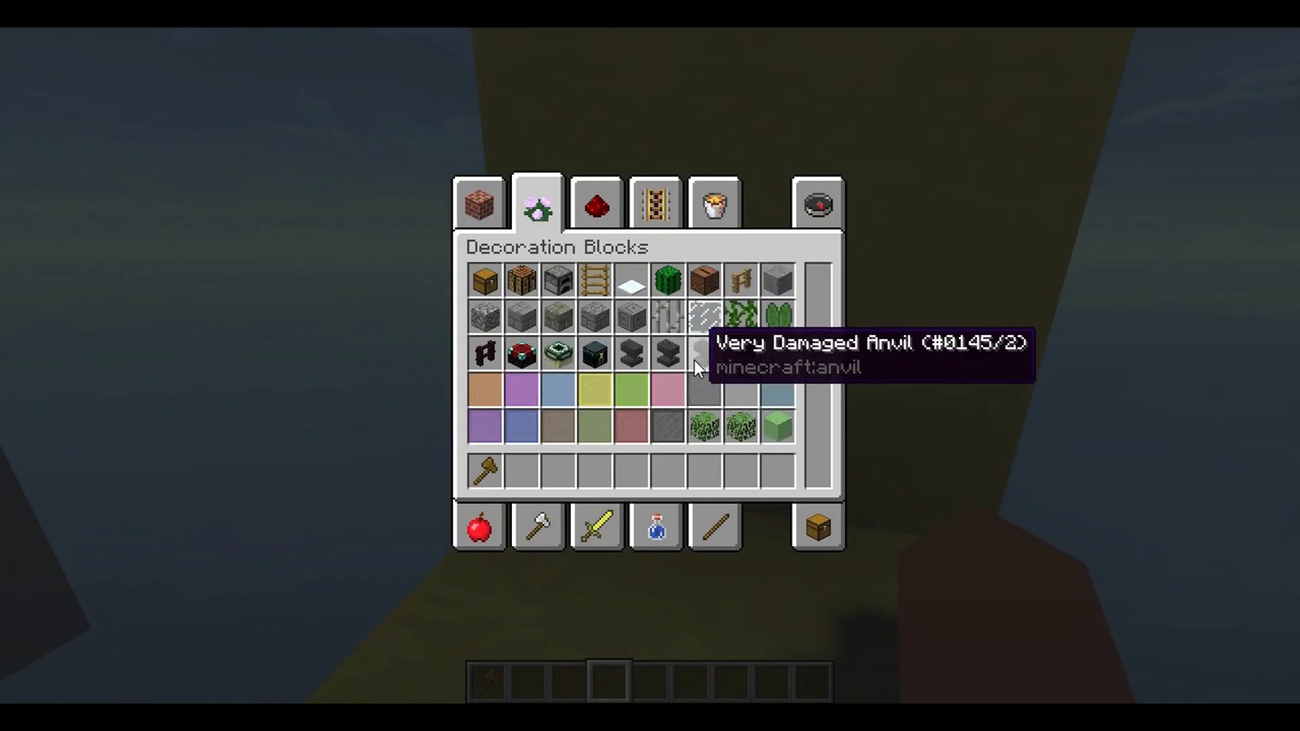
pyautogui.scroll(-13, 693, 361)
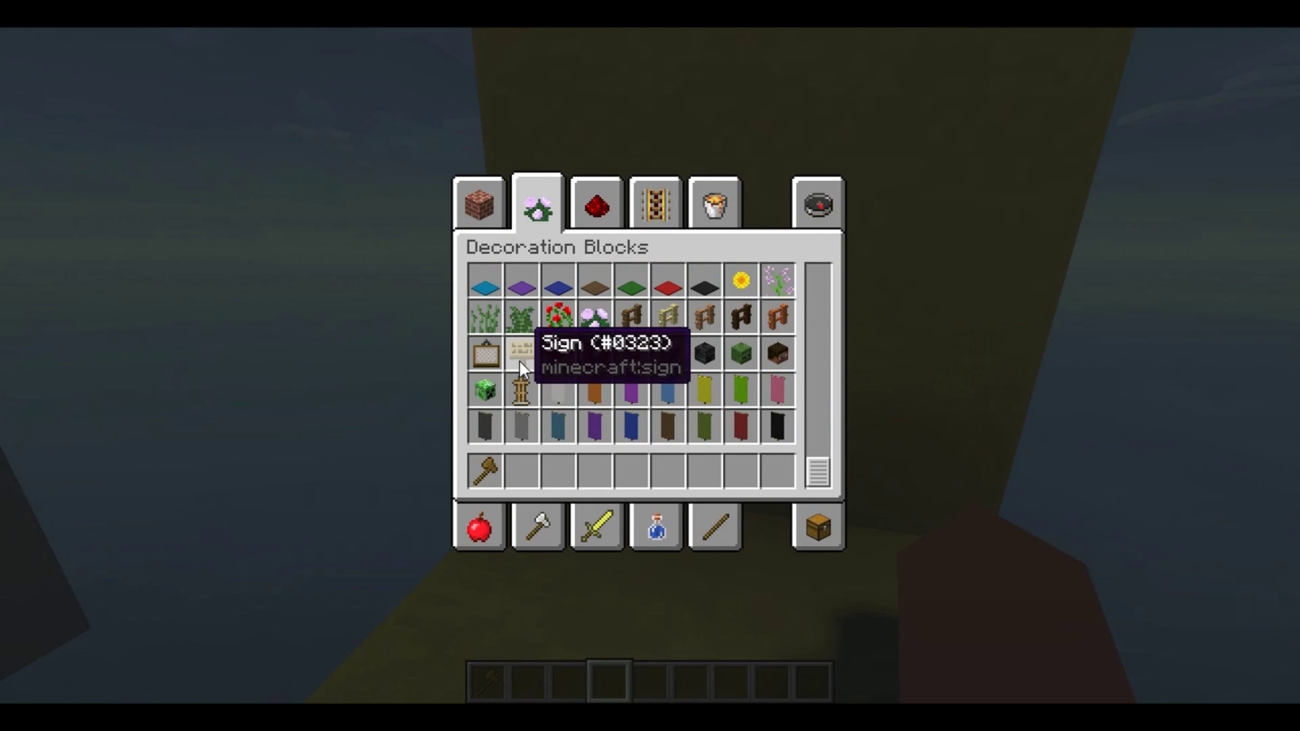
pyautogui.press('2')
pyautogui.press('e')
pyautogui.press('2')
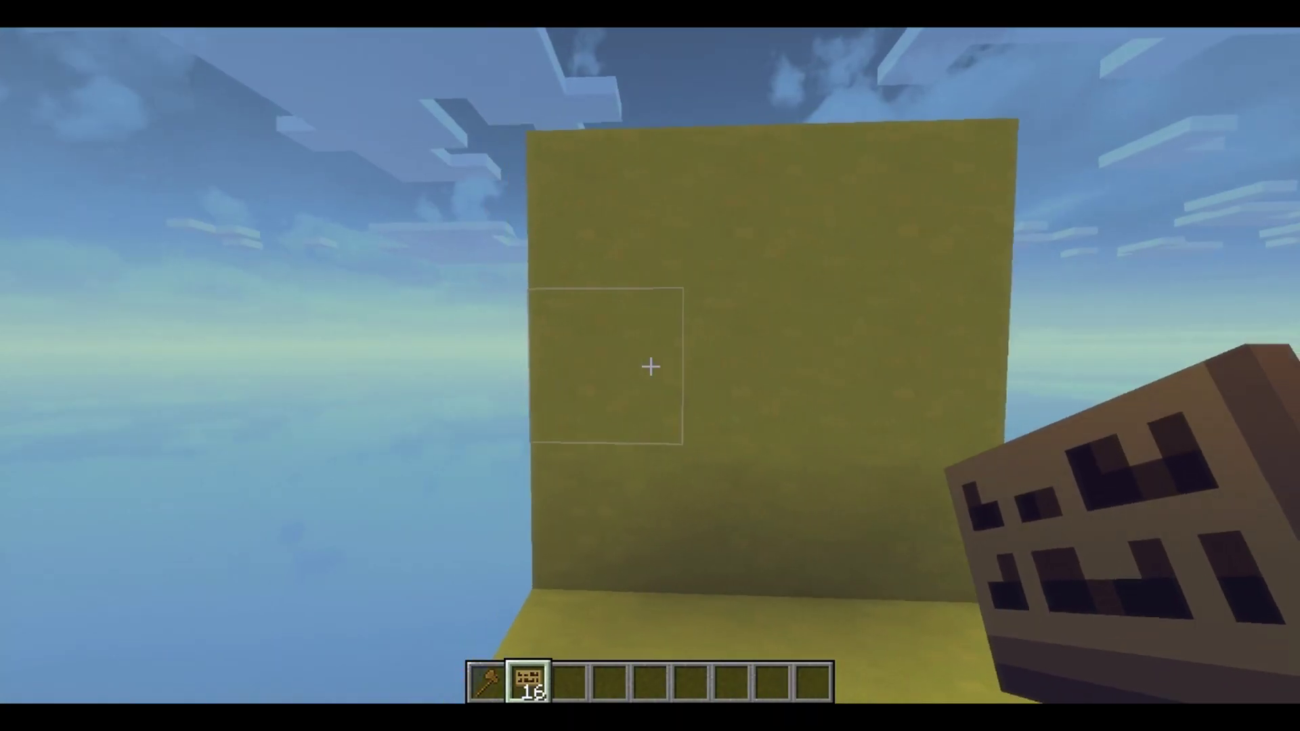
# - Place a sign on the yellow wall reading [spleef], join and ted on its first three lines
pyautogui.rightClick(650, 366)
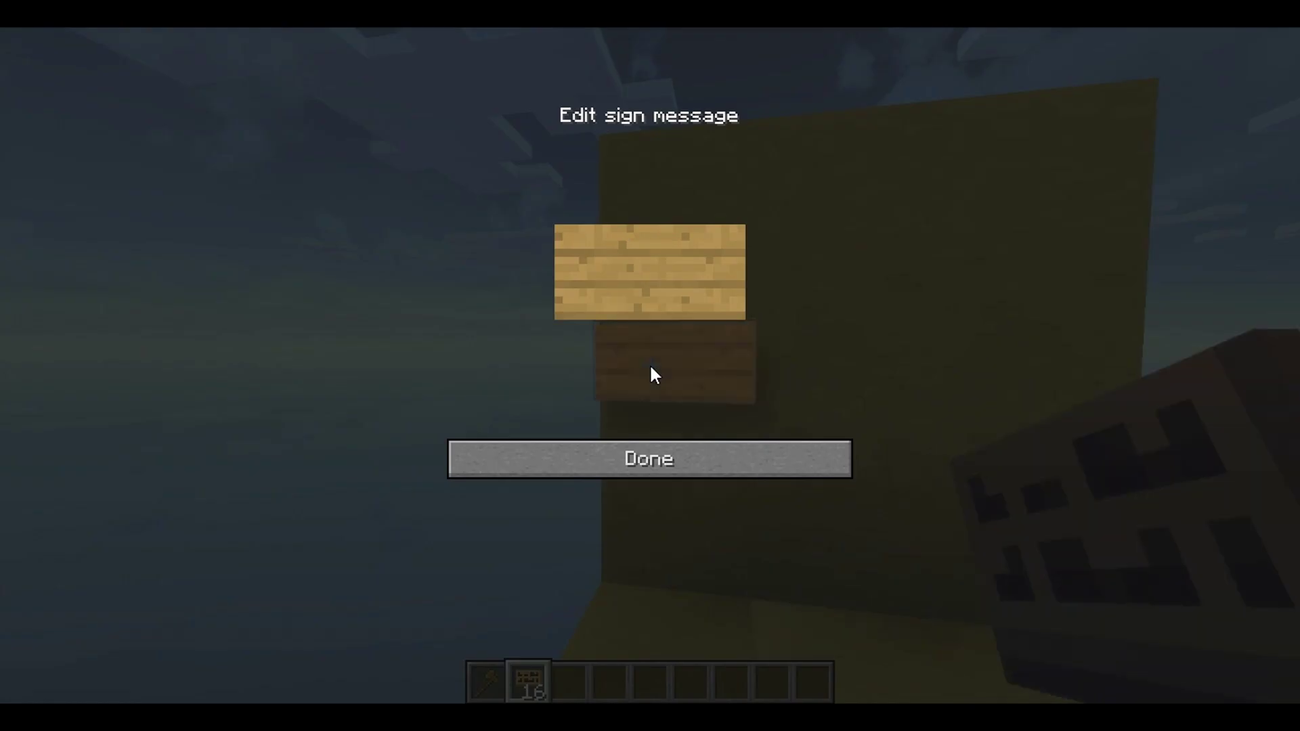
pyautogui.write('[spleef]')
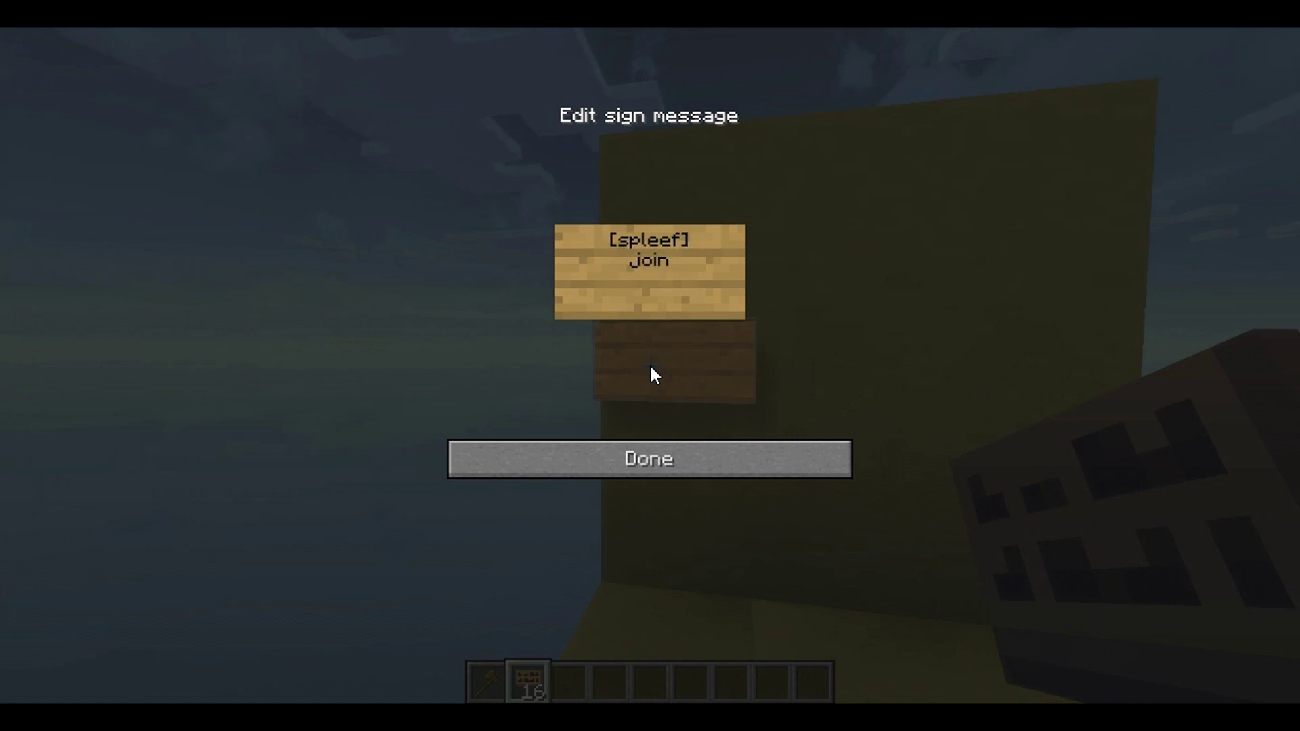
pyautogui.click(654, 444)
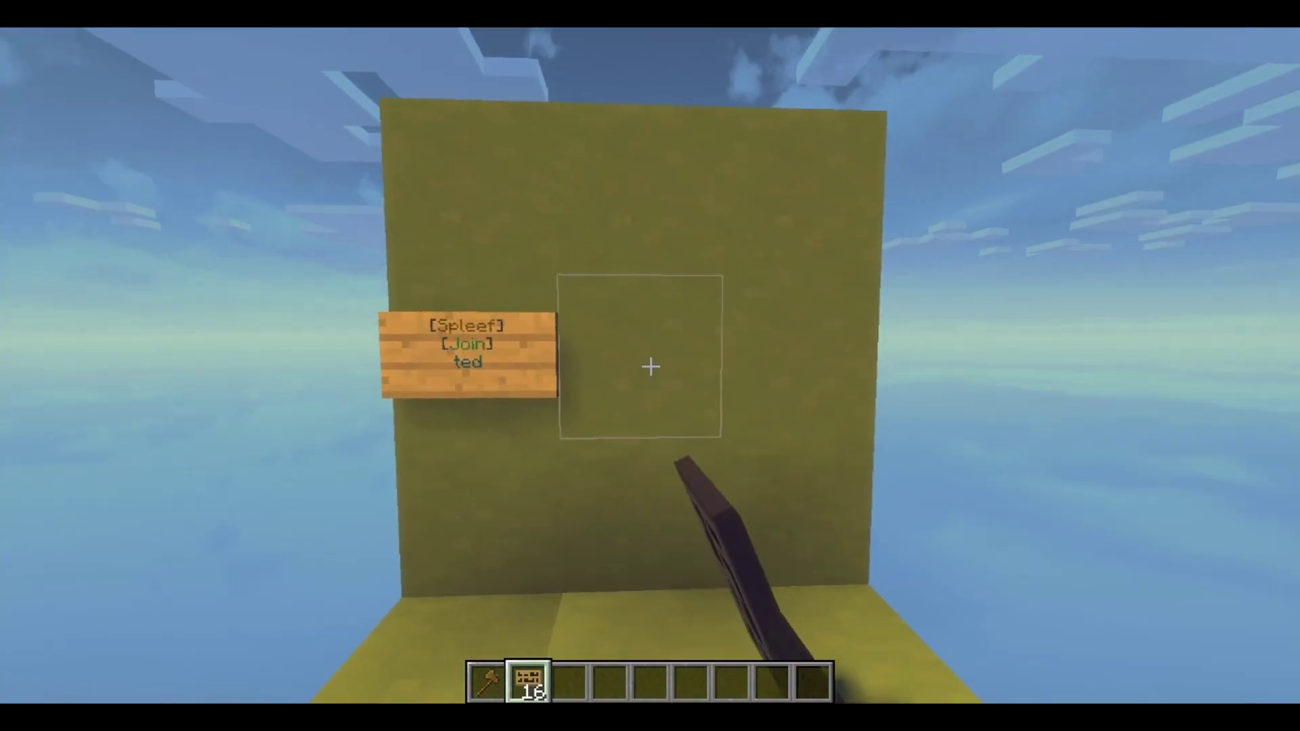
# - Place a second sign beside the Join sign reading [spleef], spectate and ted
pyautogui.rightClick(650, 366)
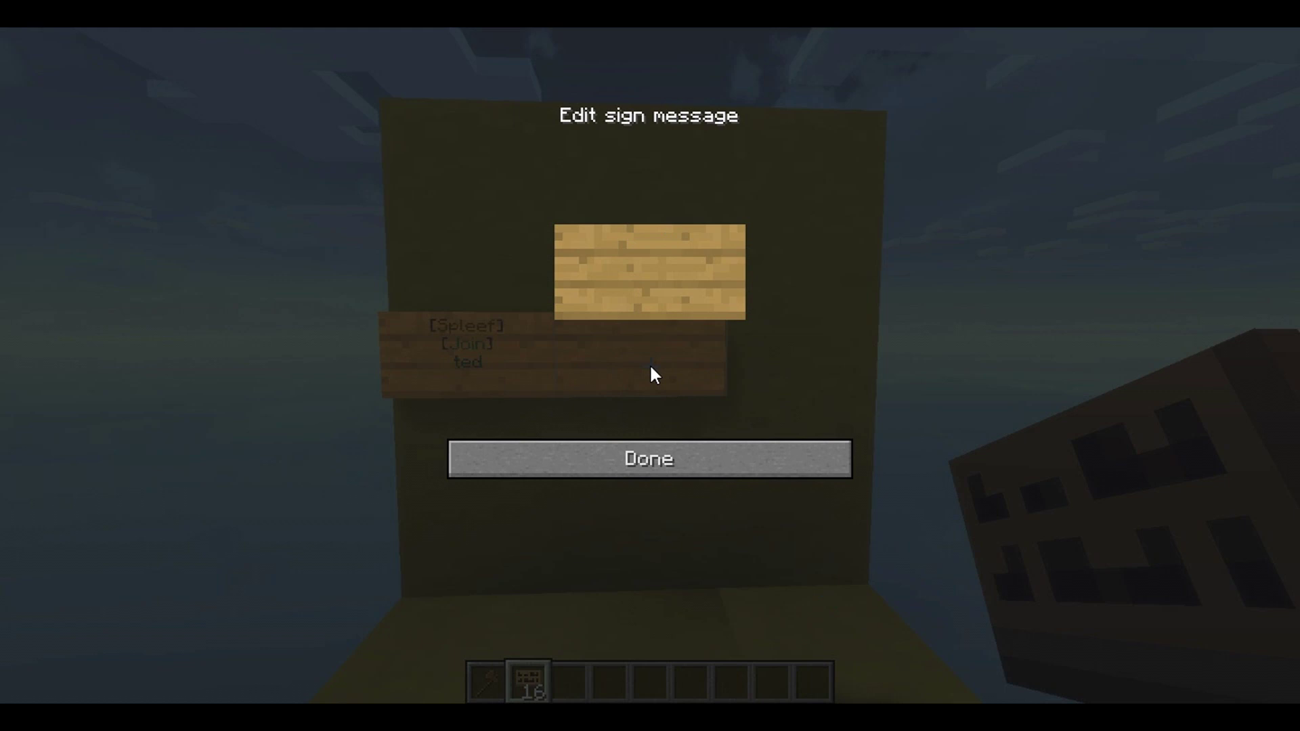
pyautogui.write('[spleef]')
pyautogui.press('Return')
pyautogui.write('spleef] s')
pyautogui.write('pectate')
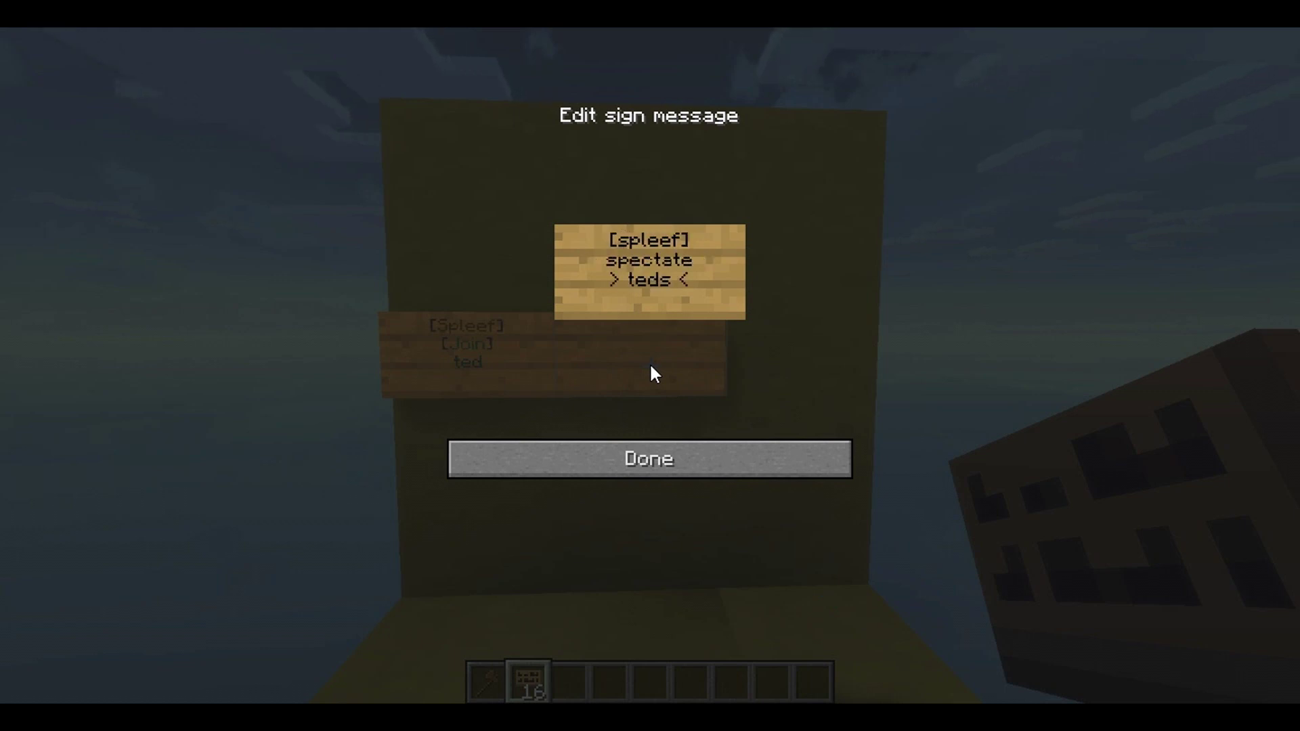
pyautogui.click(589, 460)
# - Try to spectate game ted through the new Spectate sign with an empty hand
pyautogui.scroll(-5, 650, 366)
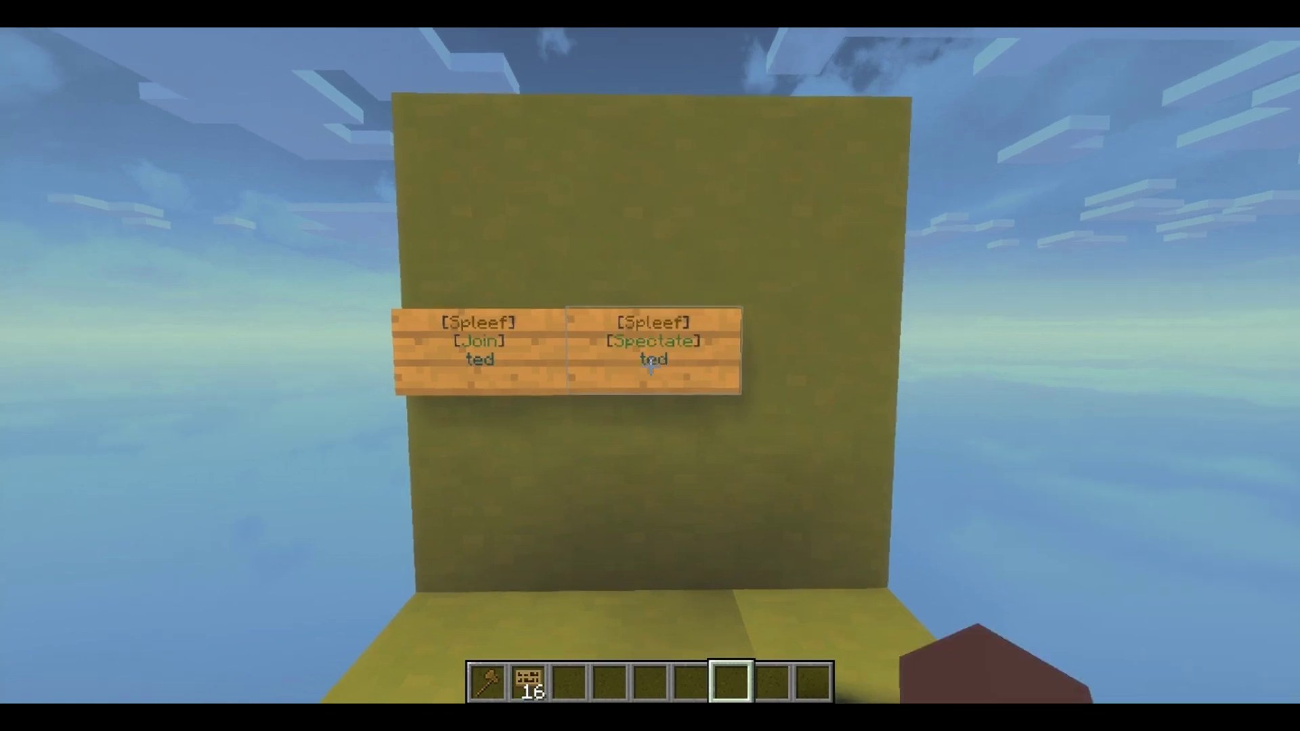
pyautogui.rightClick(650, 365)
pyautogui.rightClick(650, 366)
pyautogui.rightClick(650, 366)
pyautogui.rightClick(650, 365)
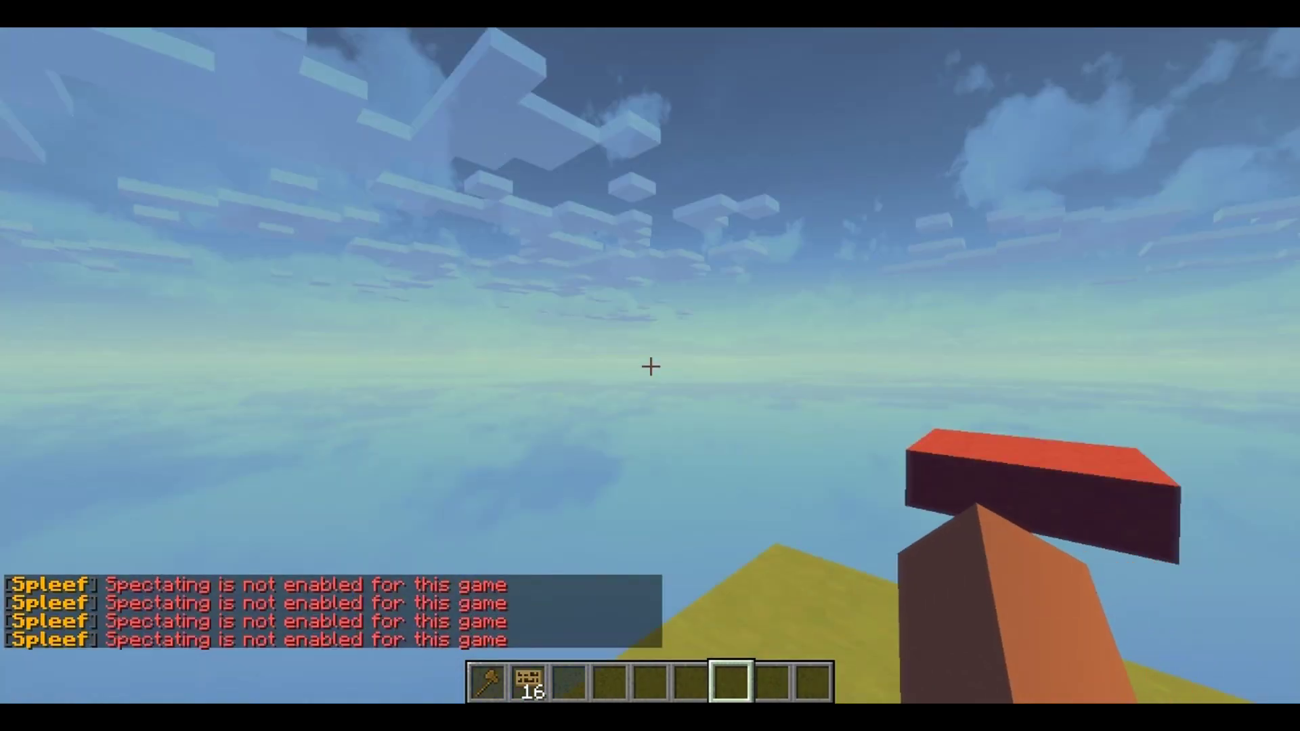
# - Place a blank third sign on the wall beside the Spectate sign
pyautogui.scroll(-4, 650, 367)
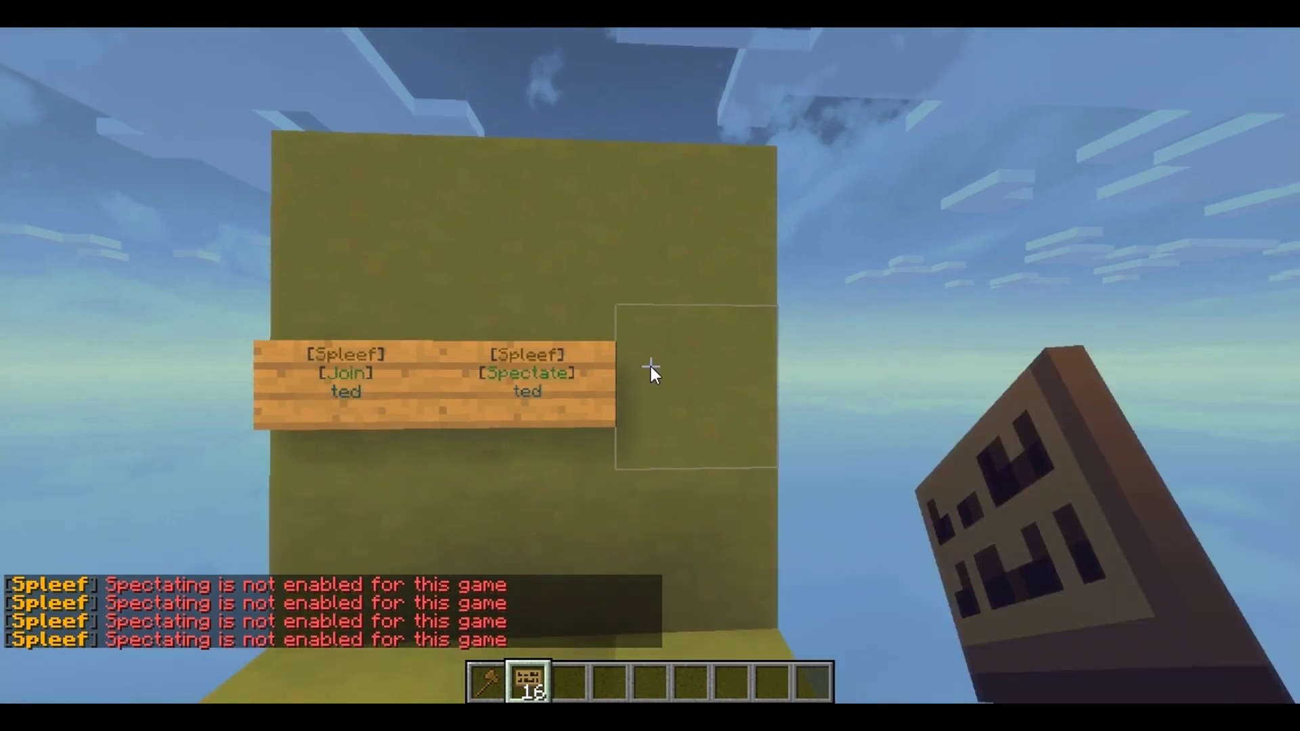
pyautogui.rightClick(650, 366)
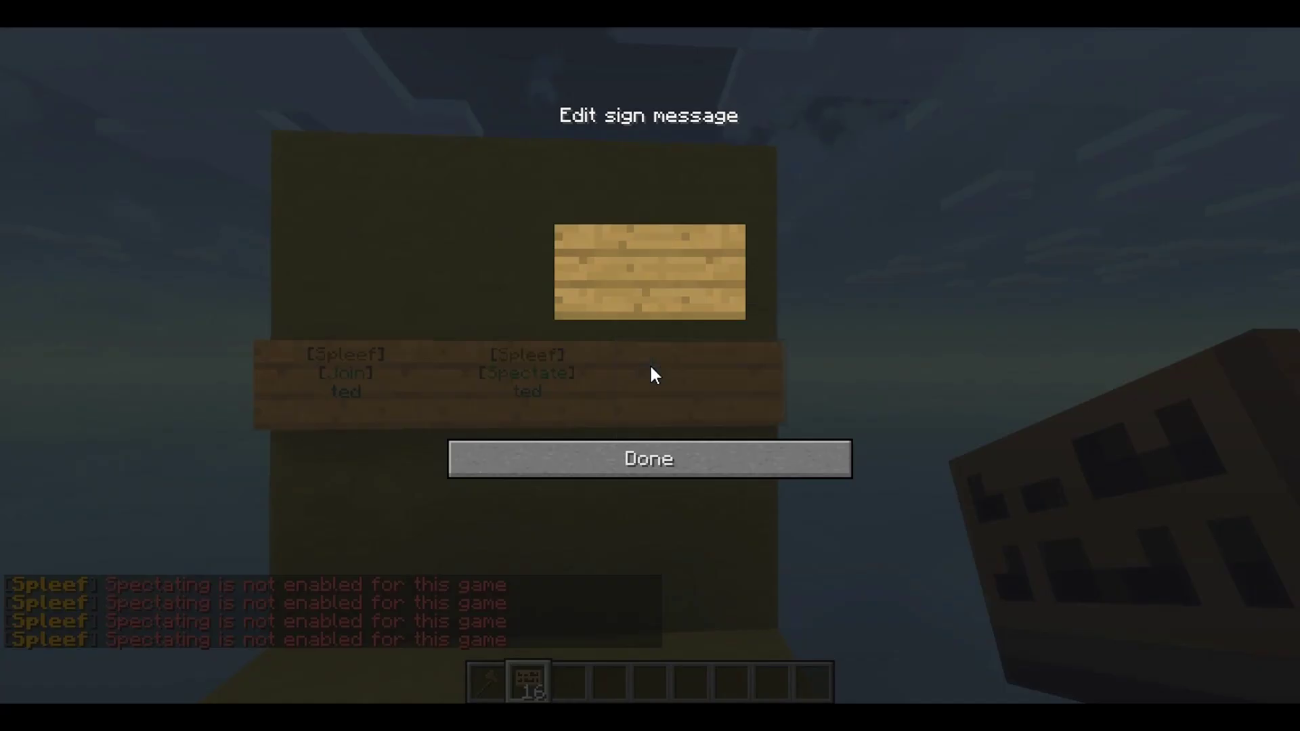
pyautogui.click(652, 457)
# - Register the row of signs as game ted's lobby wall with /spleef addwall ted and select the blank sign
pyautogui.scroll(-2, 650, 365)
pyautogui.press('/')
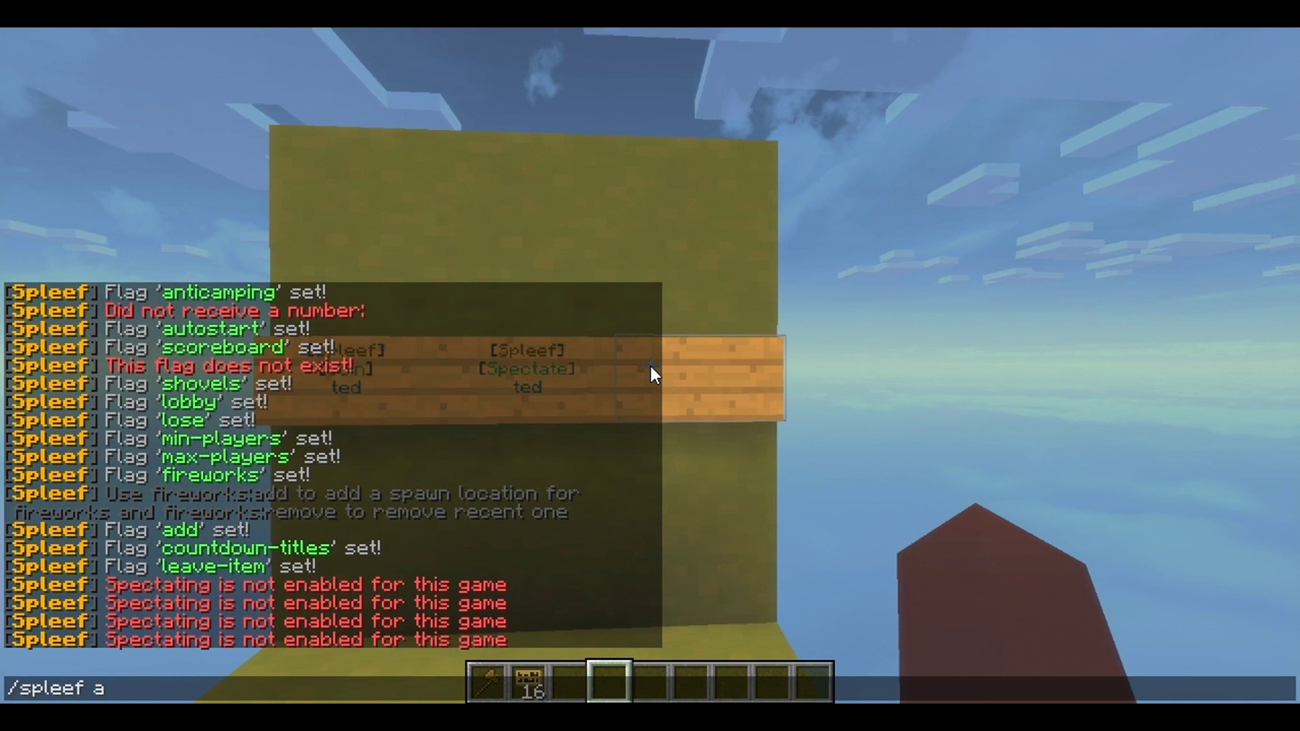
pyautogui.write('spleef addwall ')
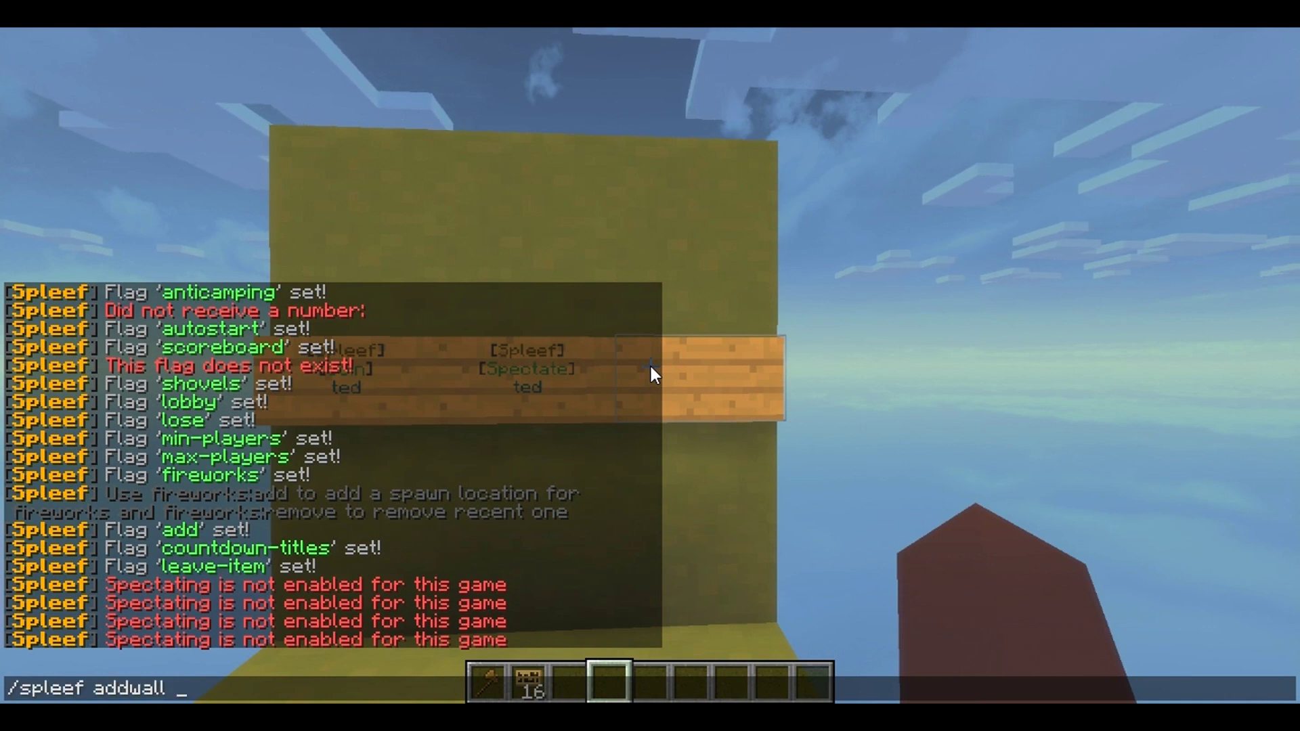
pyautogui.write('ted')
pyautogui.press('Return')
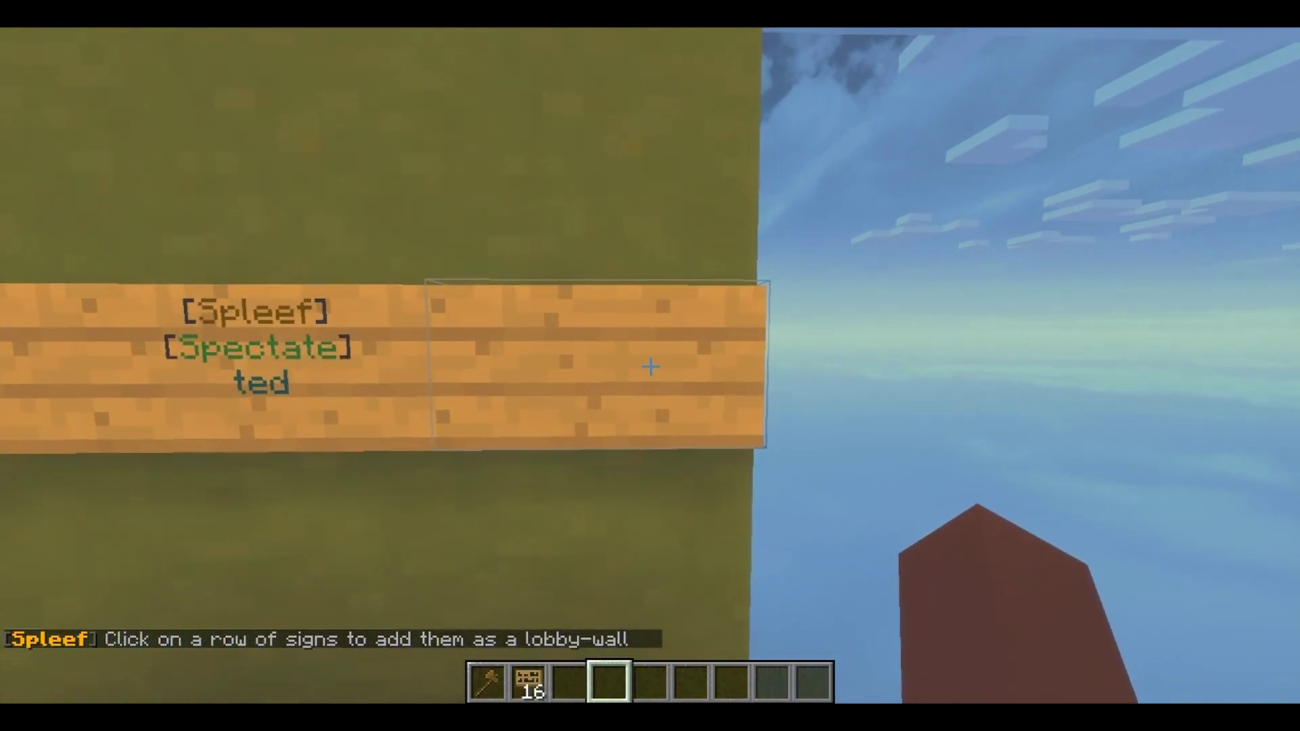
pyautogui.click(650, 366)
pyautogui.press('a')
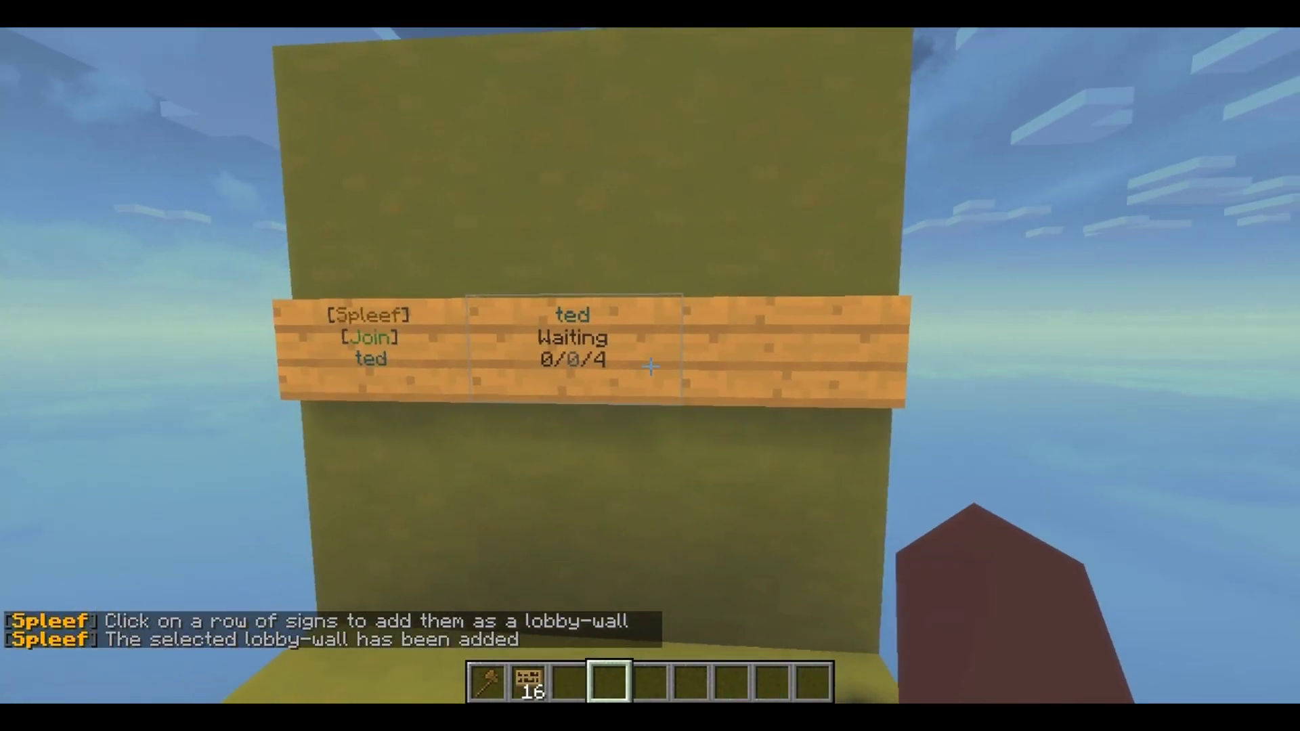
pyautogui.press('a')
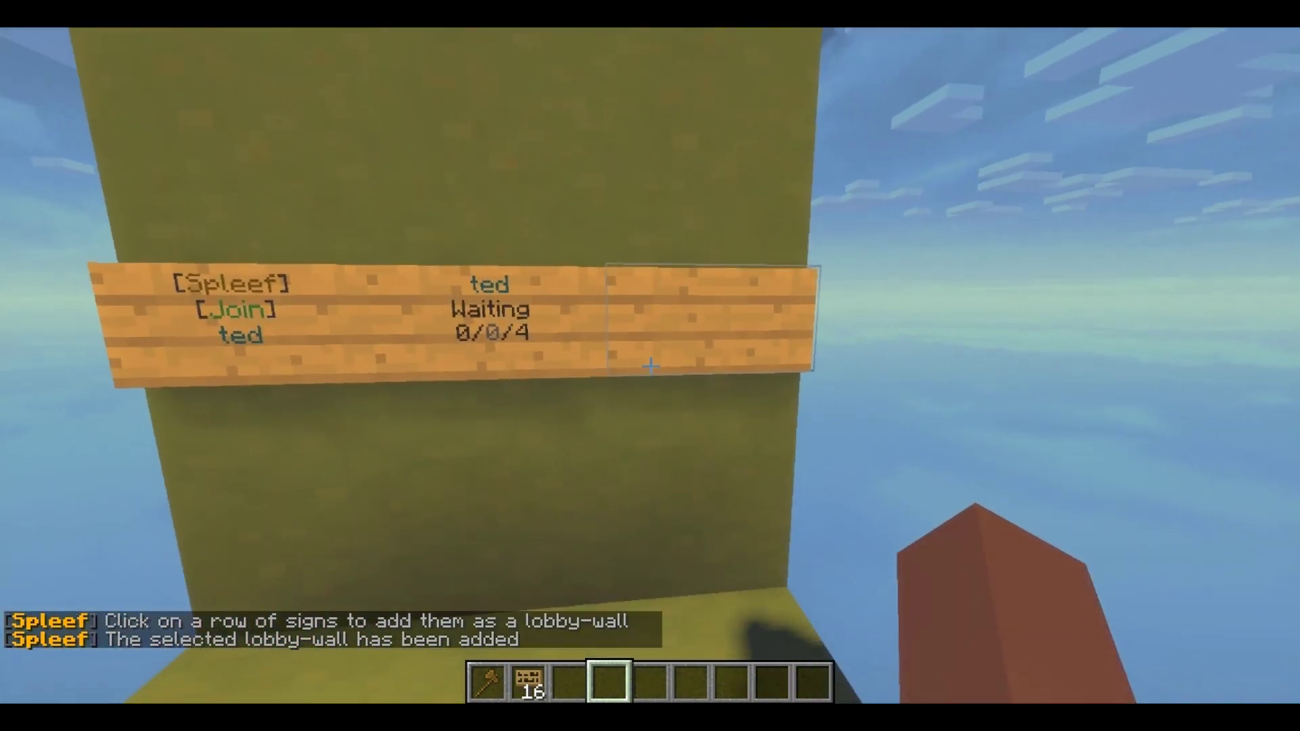
pyautogui.press('a')
pyautogui.press('d')
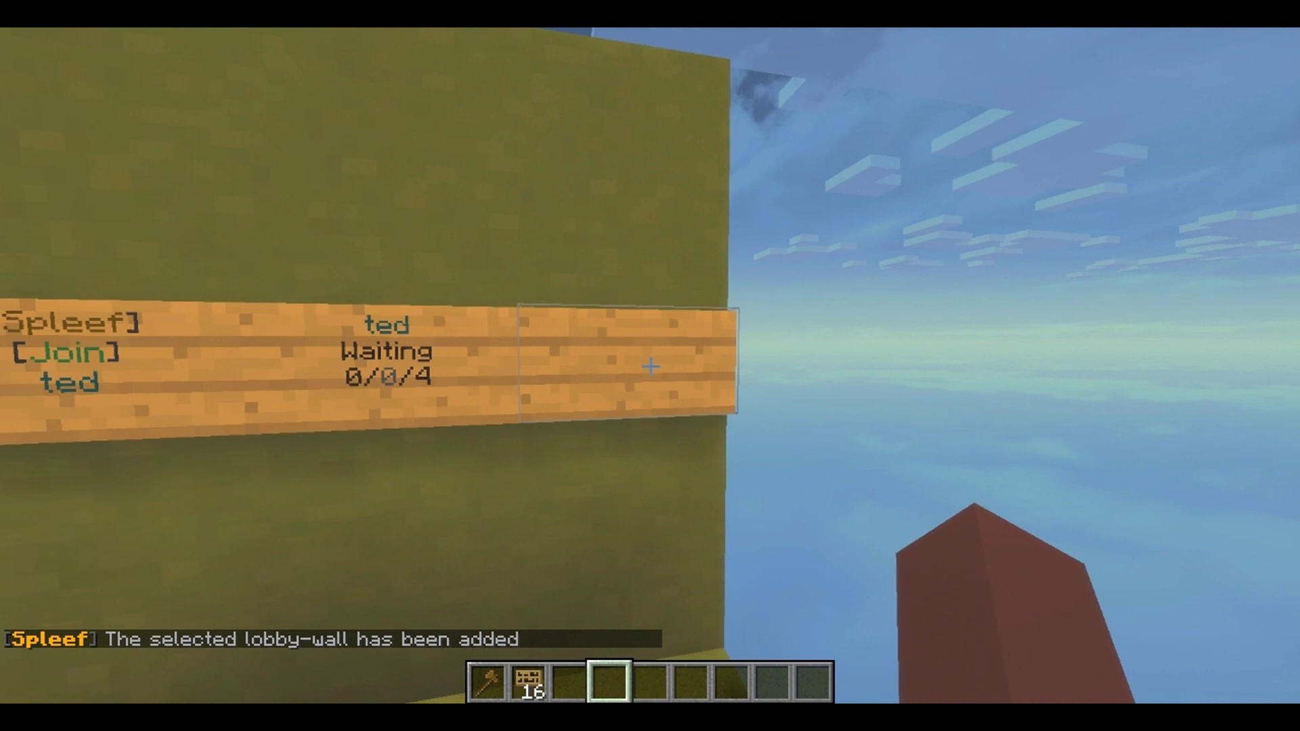
pyautogui.scroll(-6, 651, 367)
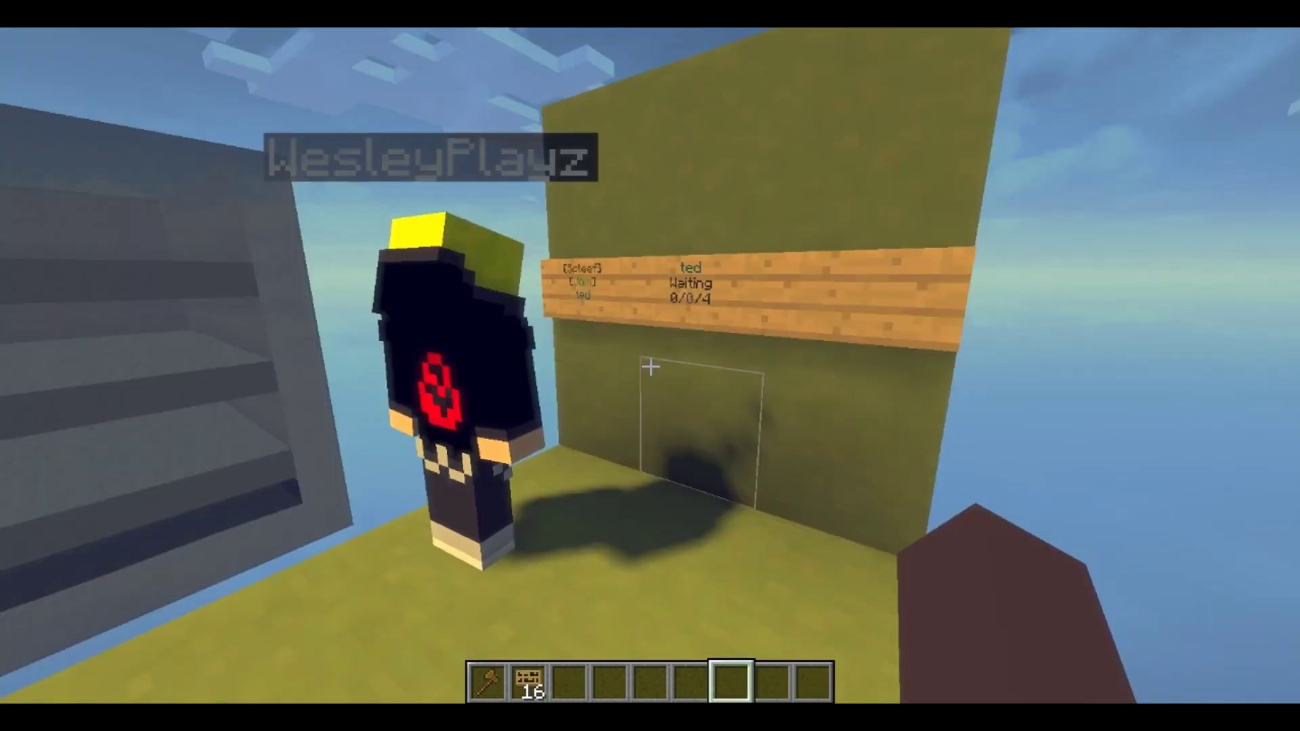
pyautogui.moveTo(650, 366)
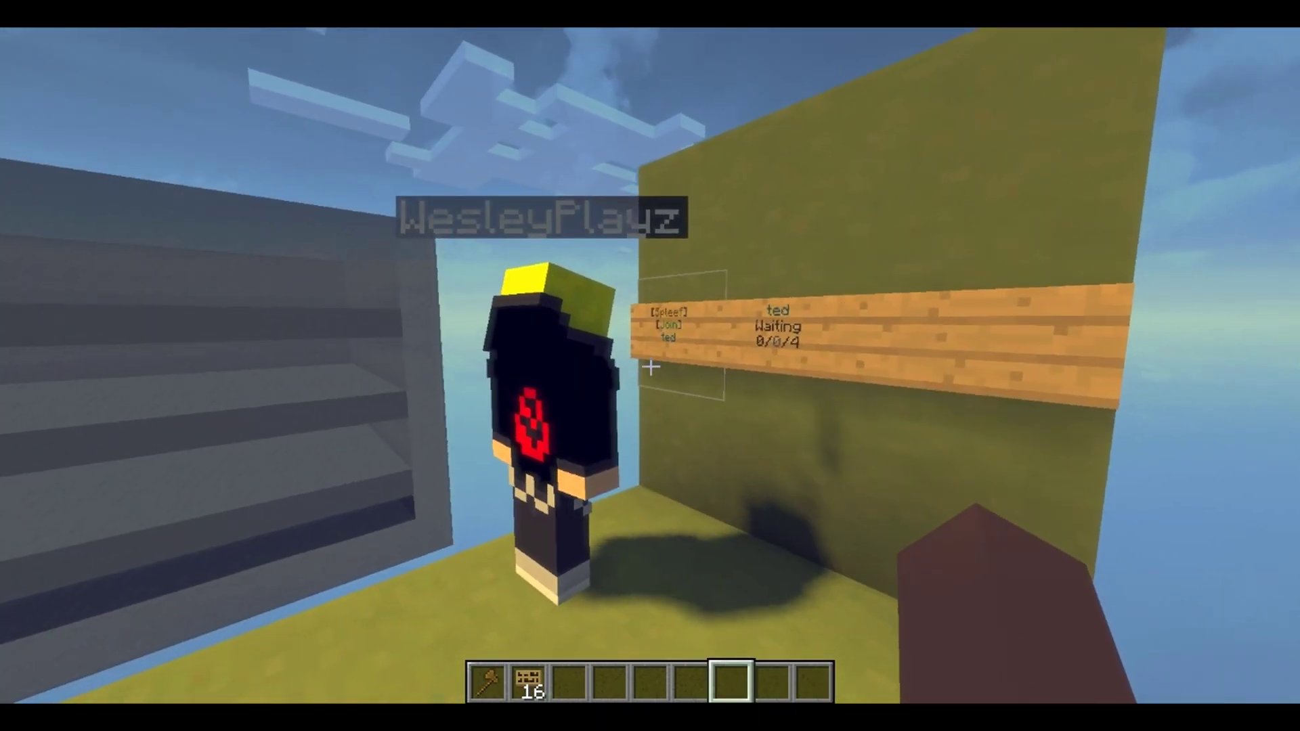
pyautogui.press('w')
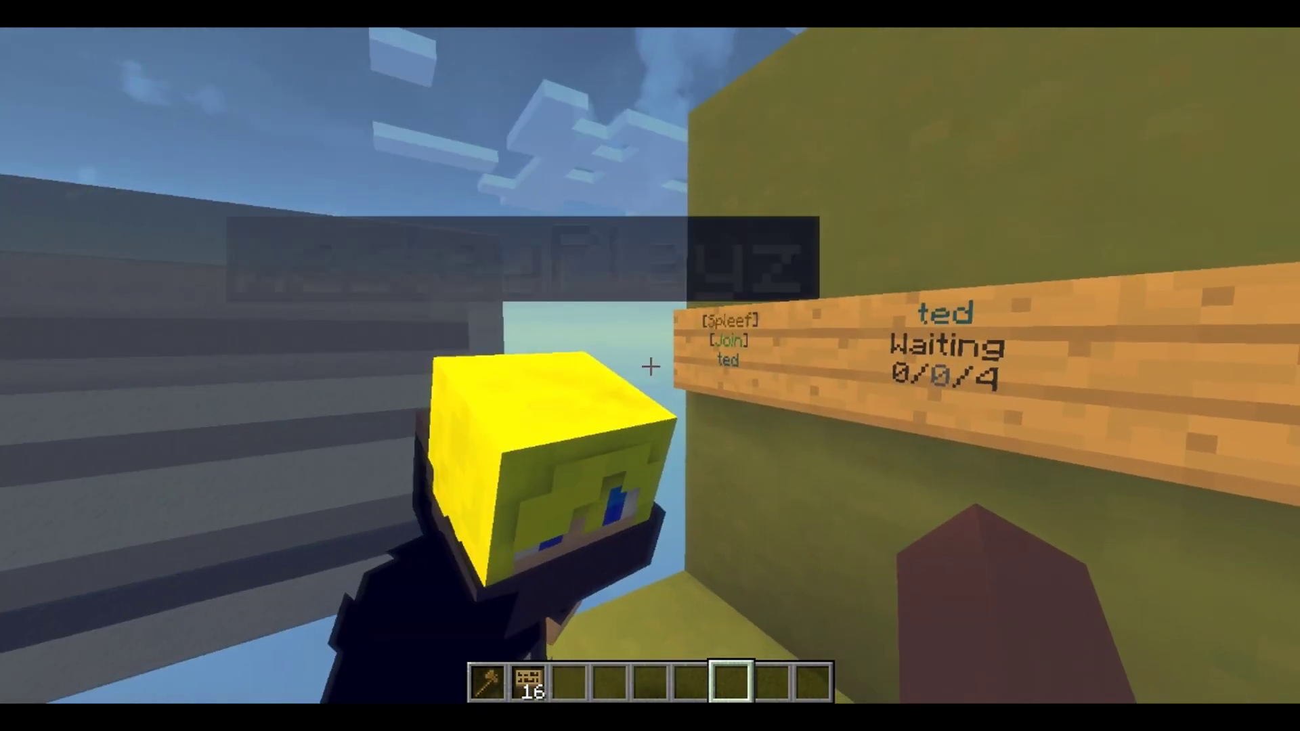
pyautogui.press('s')
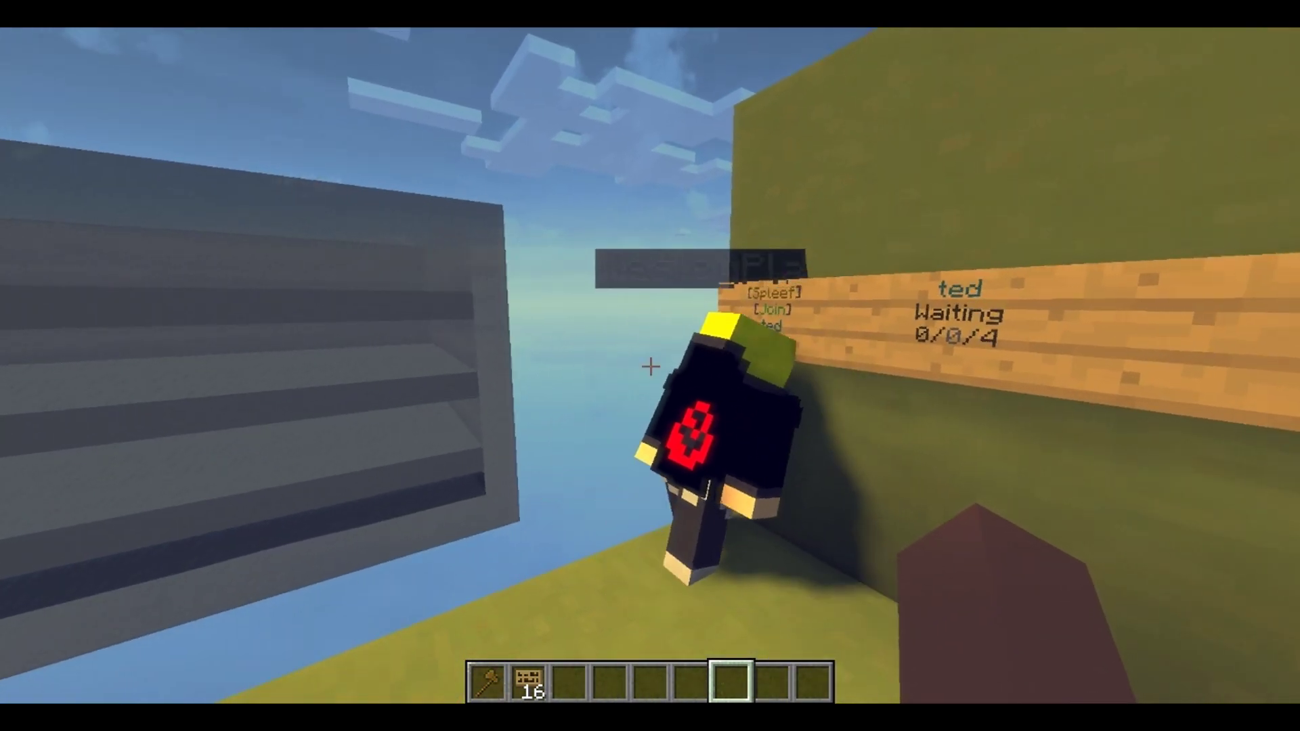
pyautogui.press('w')
# - Send the chat message "click it" to the other player
pyautogui.press('t')
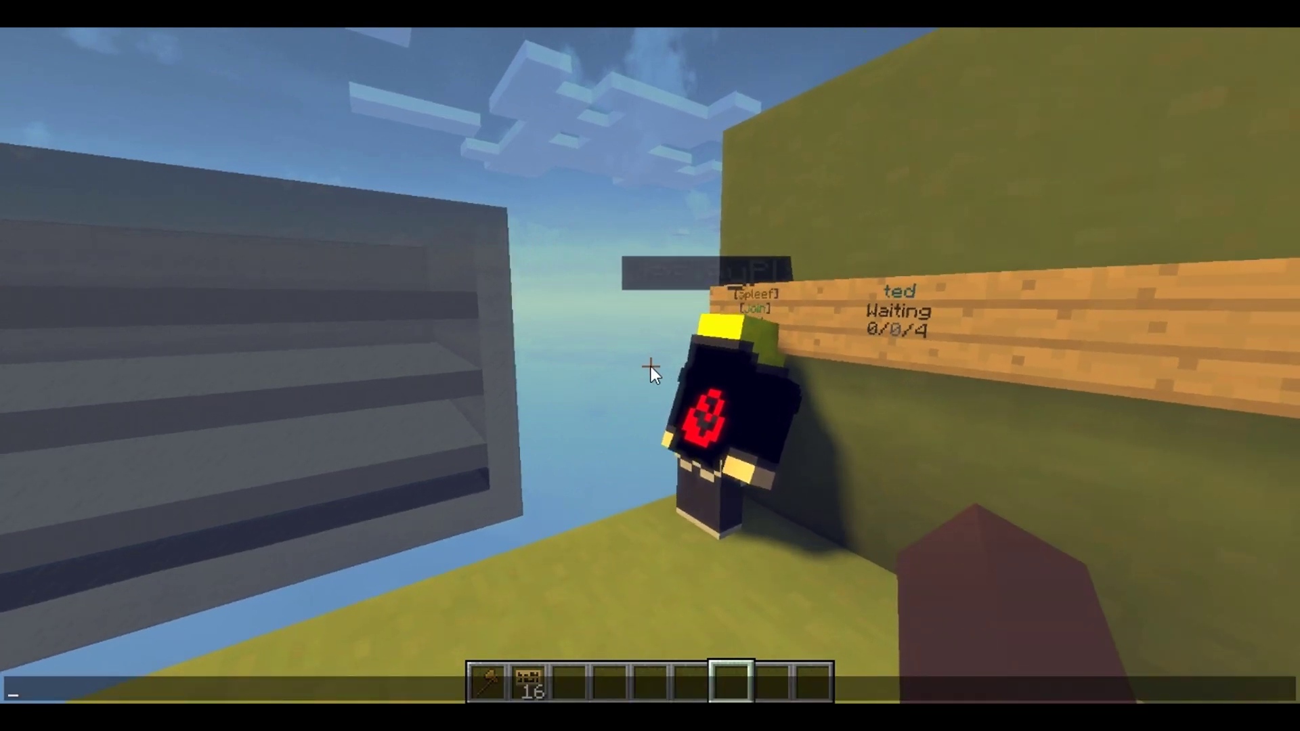
pyautogui.write('click it')
pyautogui.press('Return')
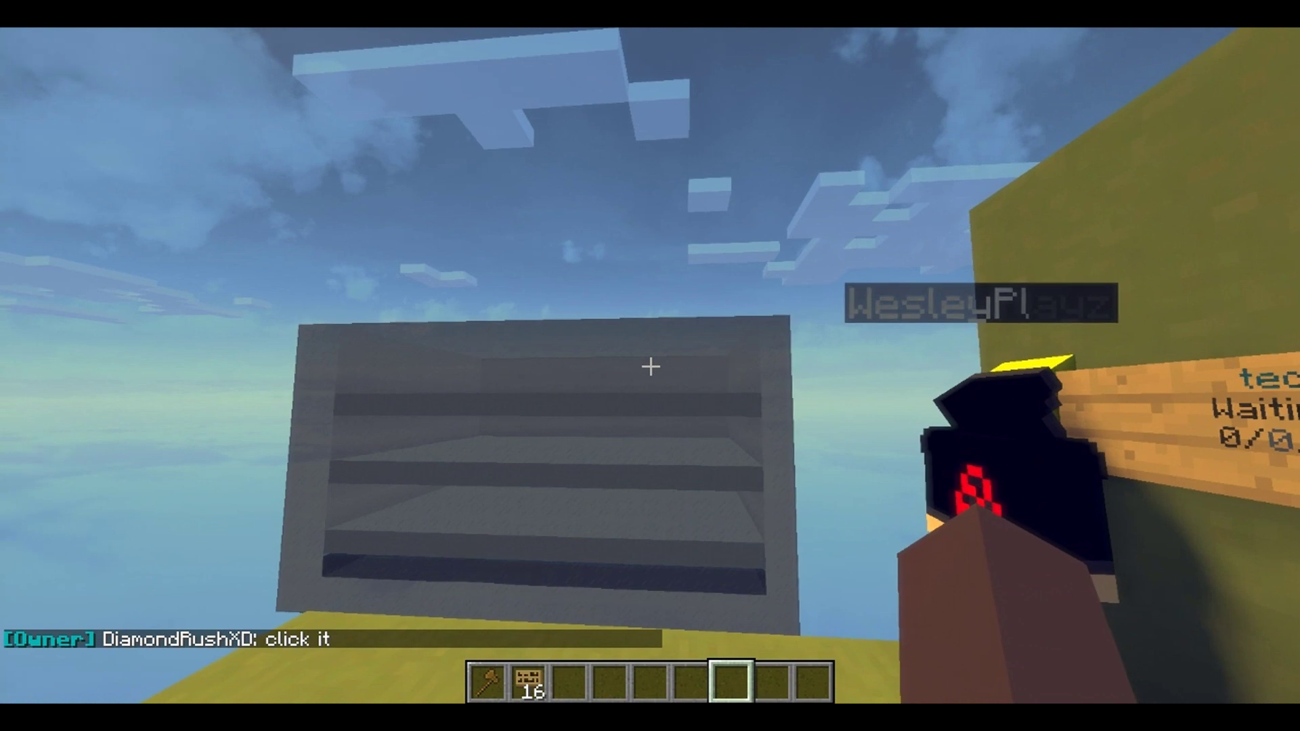
# - Join game ted through the Join sign on the wall
pyautogui.scroll(3, 650, 366)
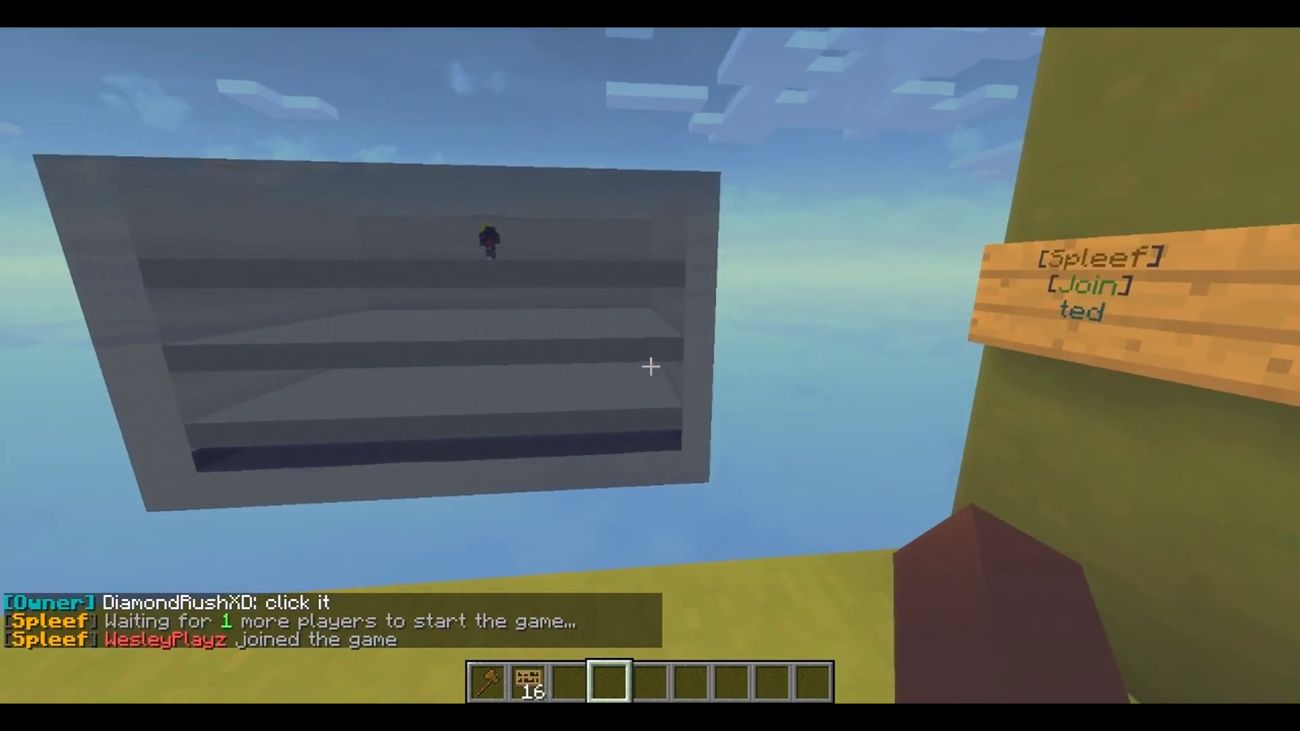
pyautogui.scroll(2, 651, 367)
pyautogui.scroll(-1, 651, 367)
pyautogui.scroll(1, 651, 366)
pyautogui.scroll(-1, 650, 366)
pyautogui.scroll(1, 651, 367)
pyautogui.scroll(-1, 650, 366)
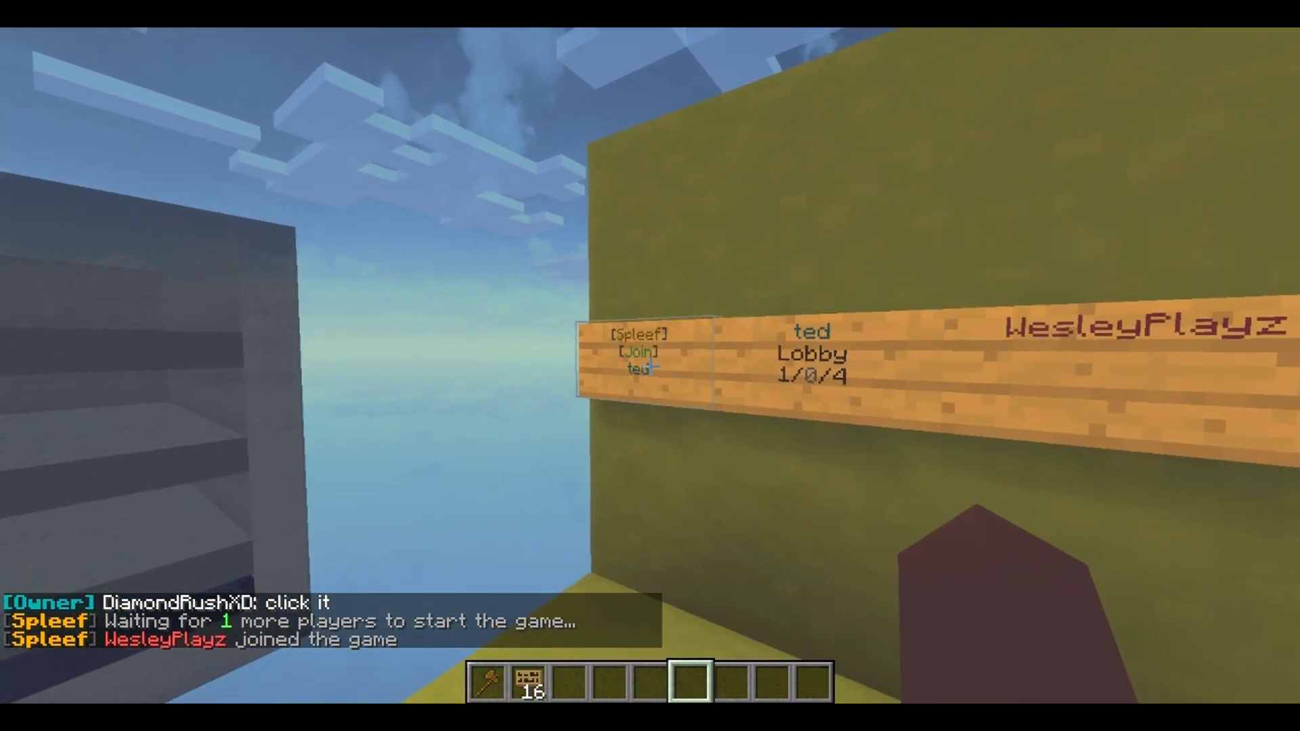
pyautogui.rightClick(650, 367)
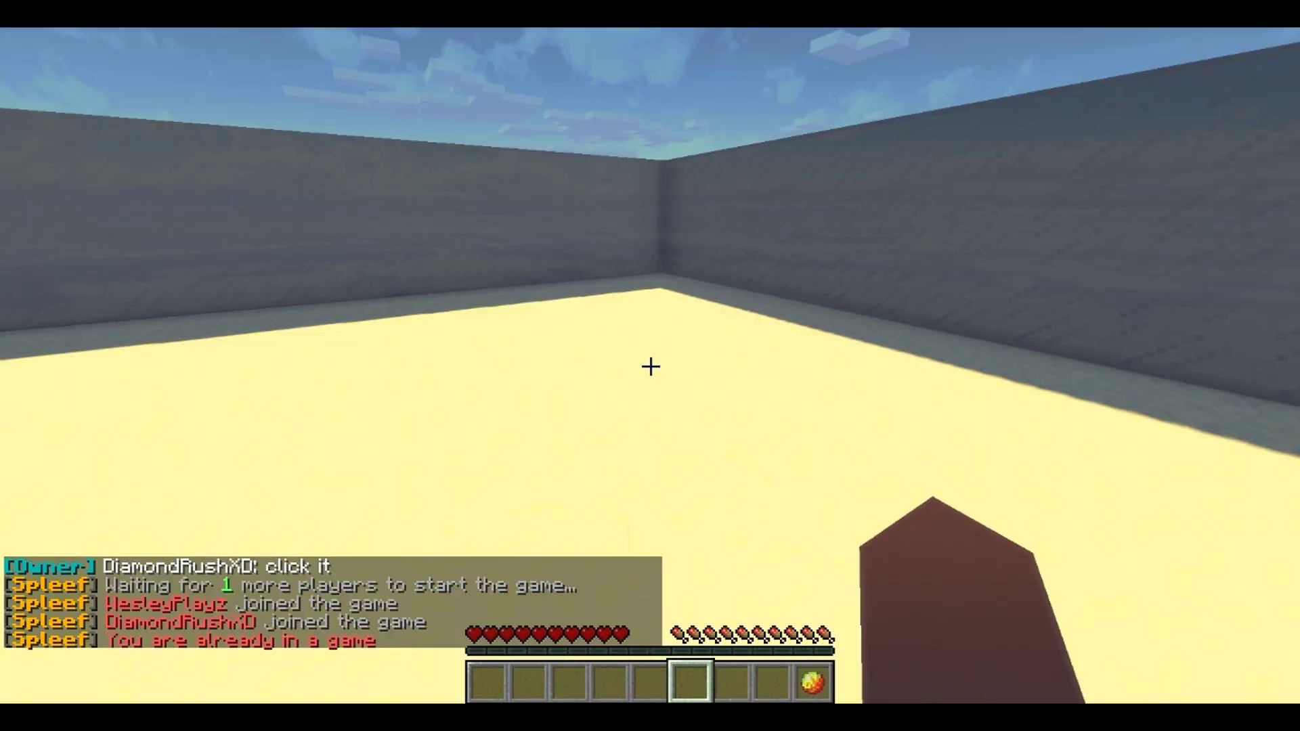
# - Start the match with the command /spleef start ted
pyautogui.scroll(-1, 650, 367)
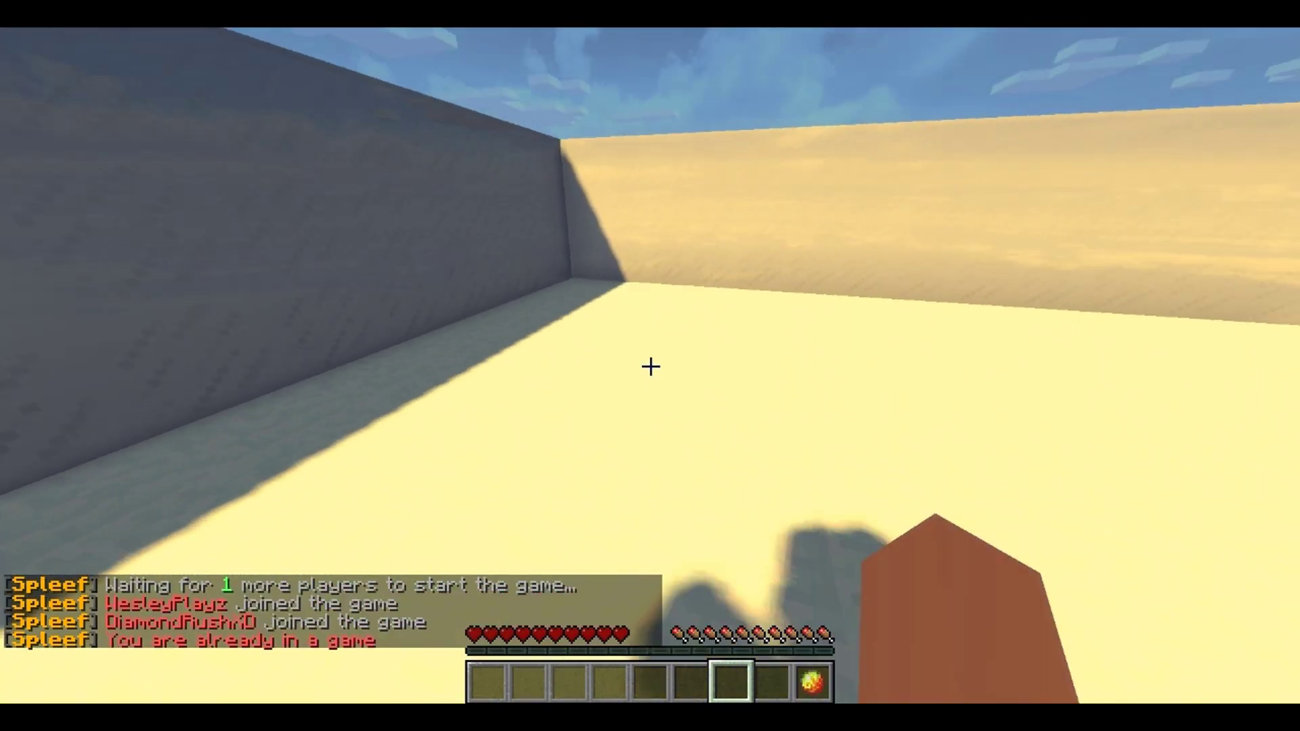
pyautogui.press('/')
pyautogui.write('spleef start ted')
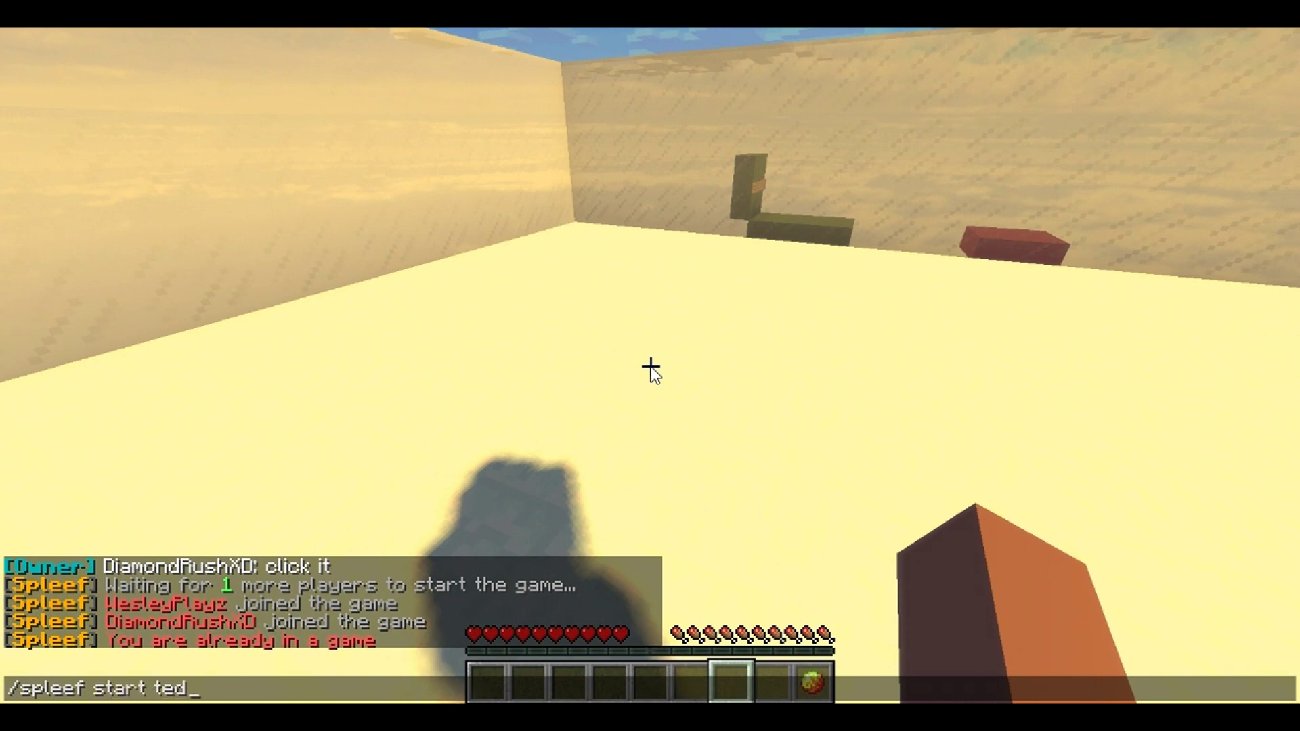
pyautogui.press('Return')
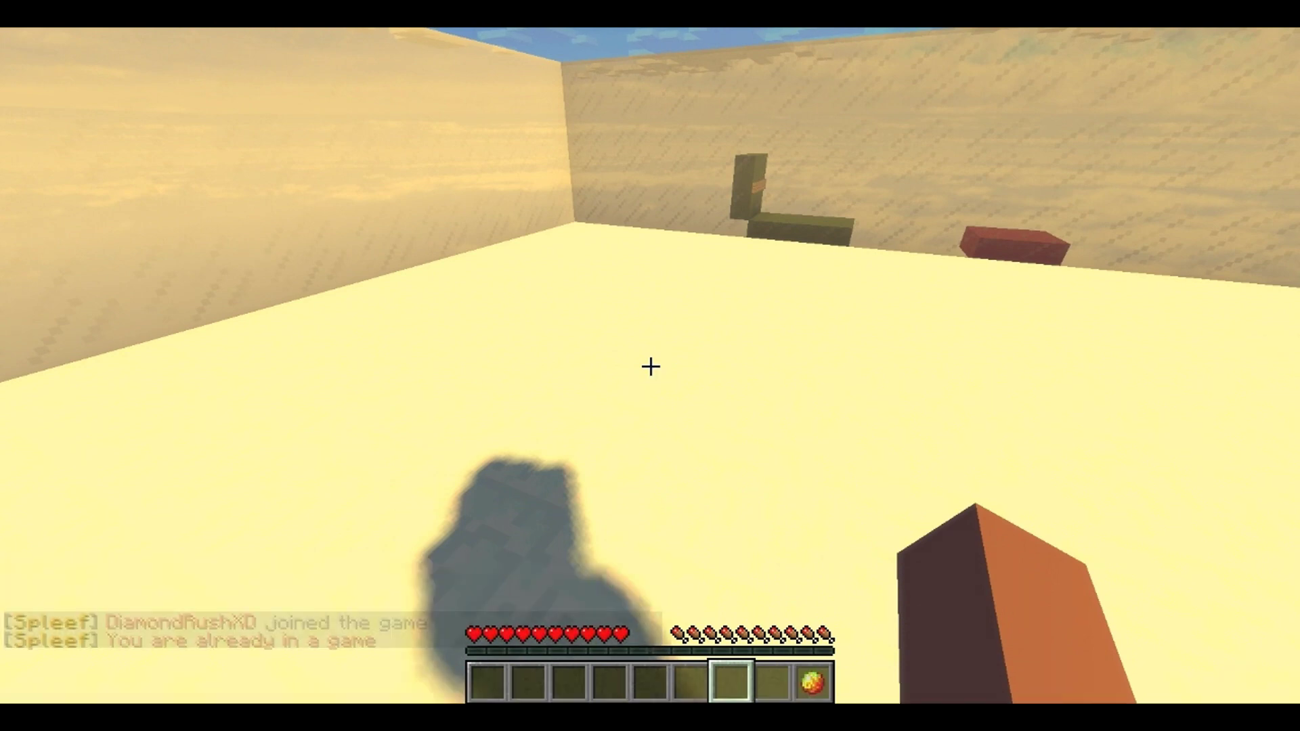
# - Hold the Leave Game item from the last hotbar slot to show it during the countdown
pyautogui.press('9')
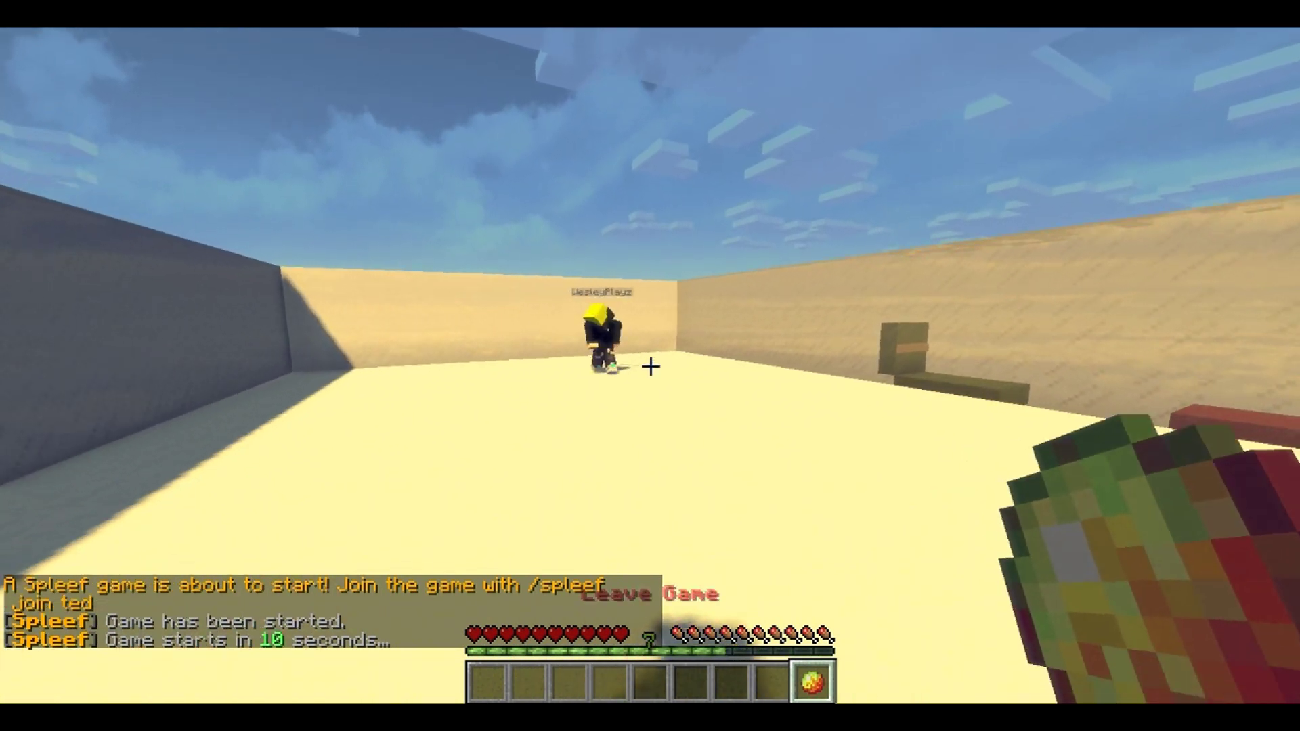
pyautogui.press('t')
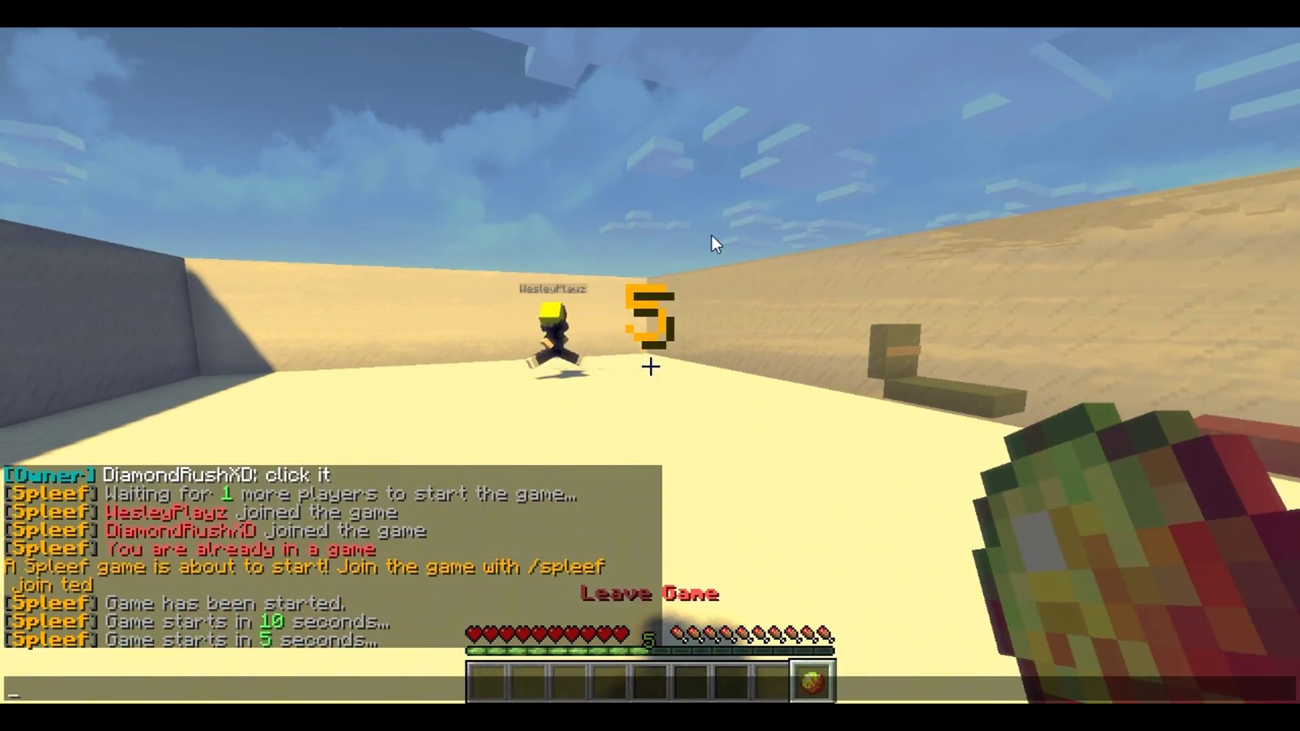
pyautogui.press('Escape')
# - Equip the Spleef Shovel and dig away blocks of the top sand floor in front of the opponent
pyautogui.press('5')
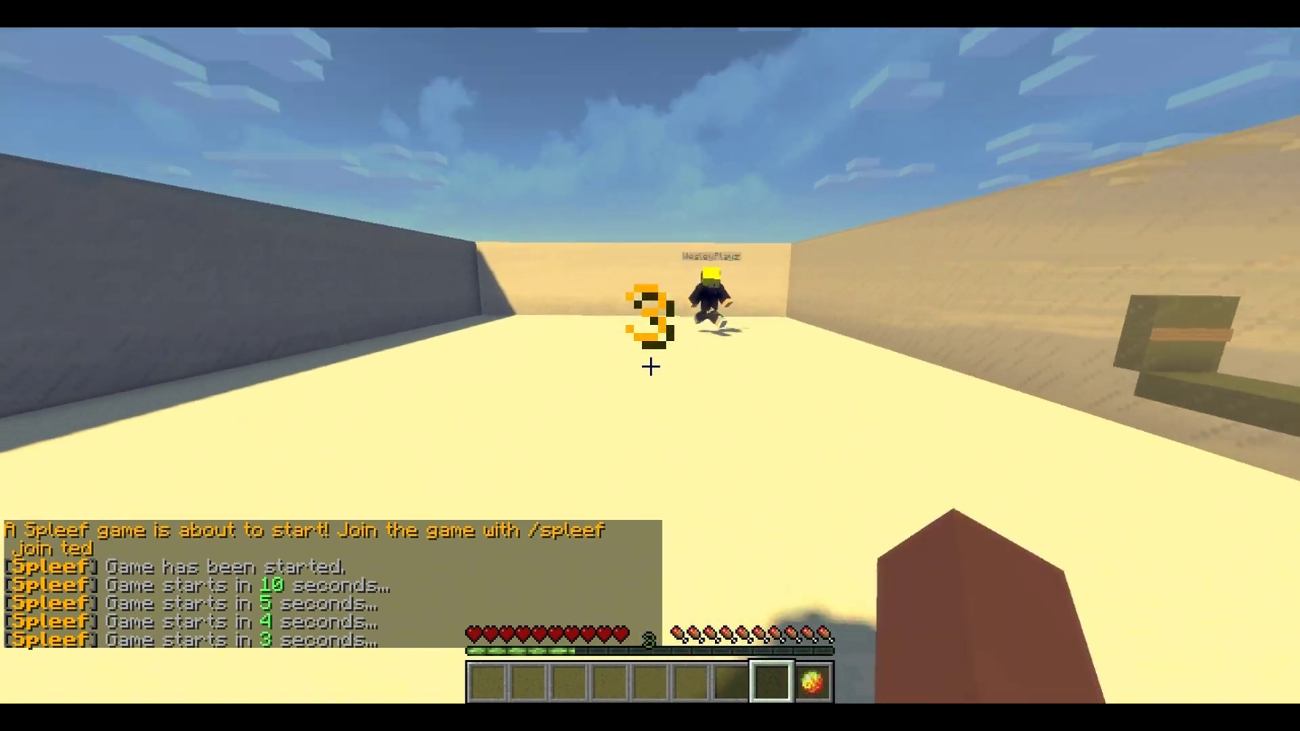
pyautogui.press('1')
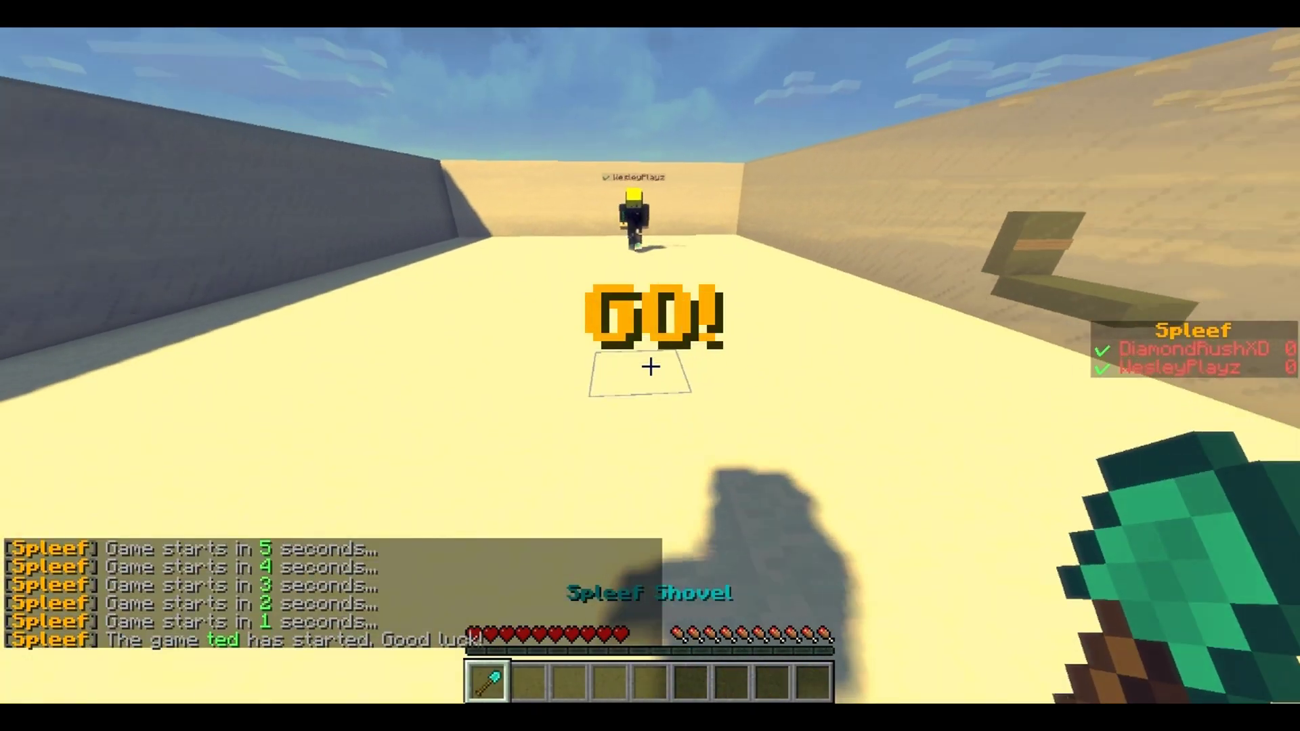
pyautogui.press('w')
pyautogui.click(650, 365)
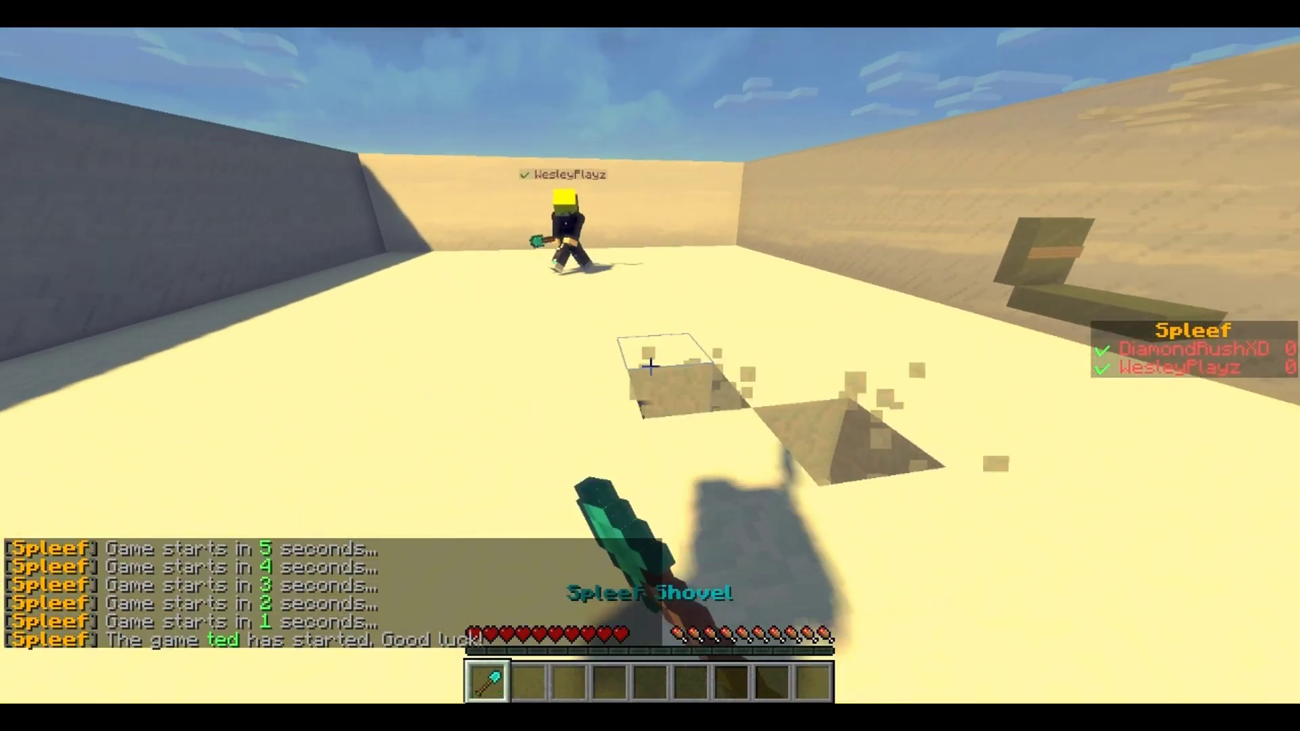
pyautogui.click(650, 365)
pyautogui.click(650, 366)
pyautogui.click(650, 366)
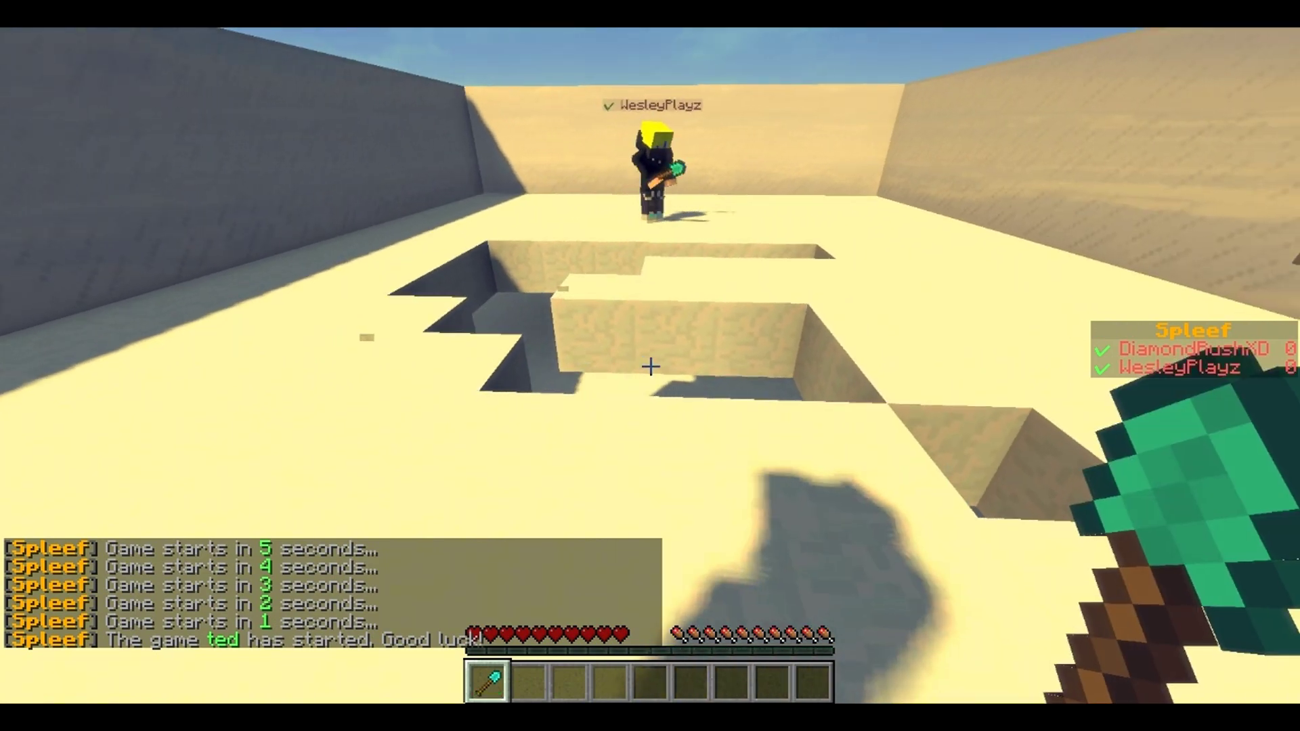
pyautogui.press('w')
pyautogui.click(650, 365)
pyautogui.click(650, 365)
pyautogui.click(650, 366)
pyautogui.press('w')
pyautogui.click(650, 366)
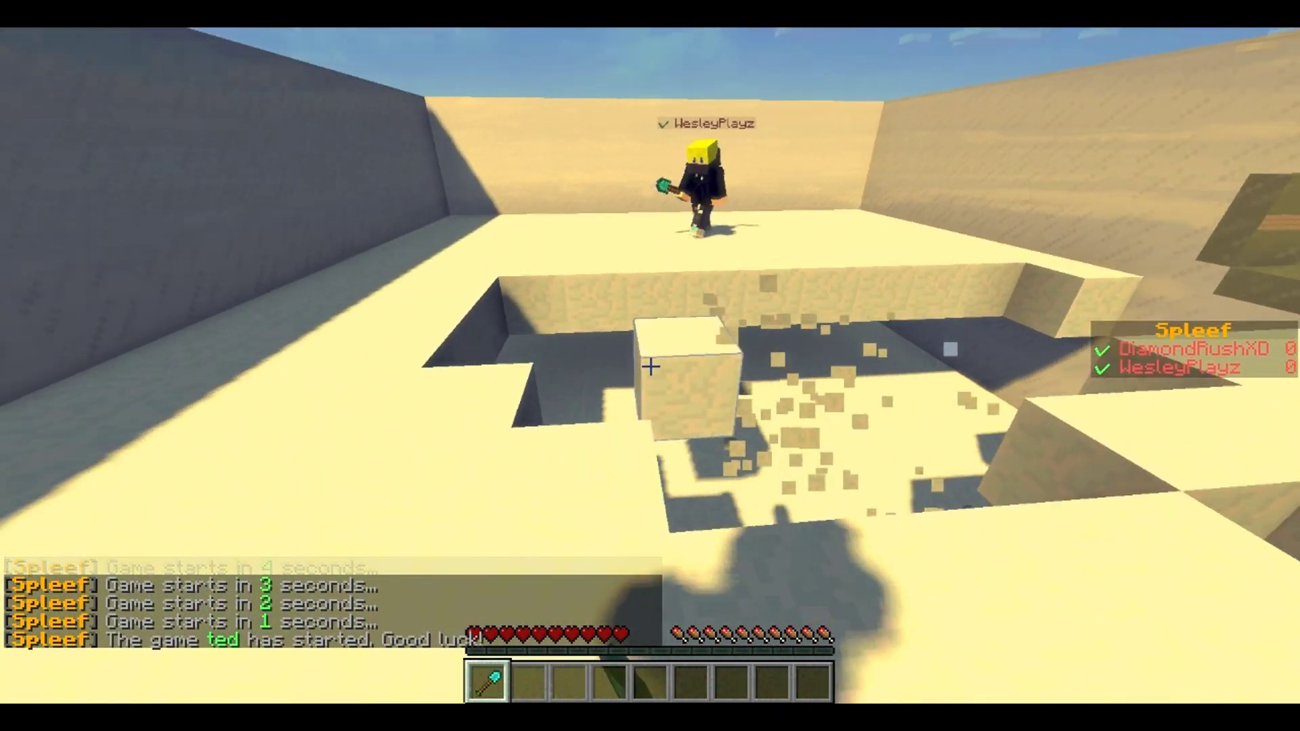
pyautogui.click(650, 366)
pyautogui.click(650, 365)
pyautogui.click(650, 365)
pyautogui.press('w')
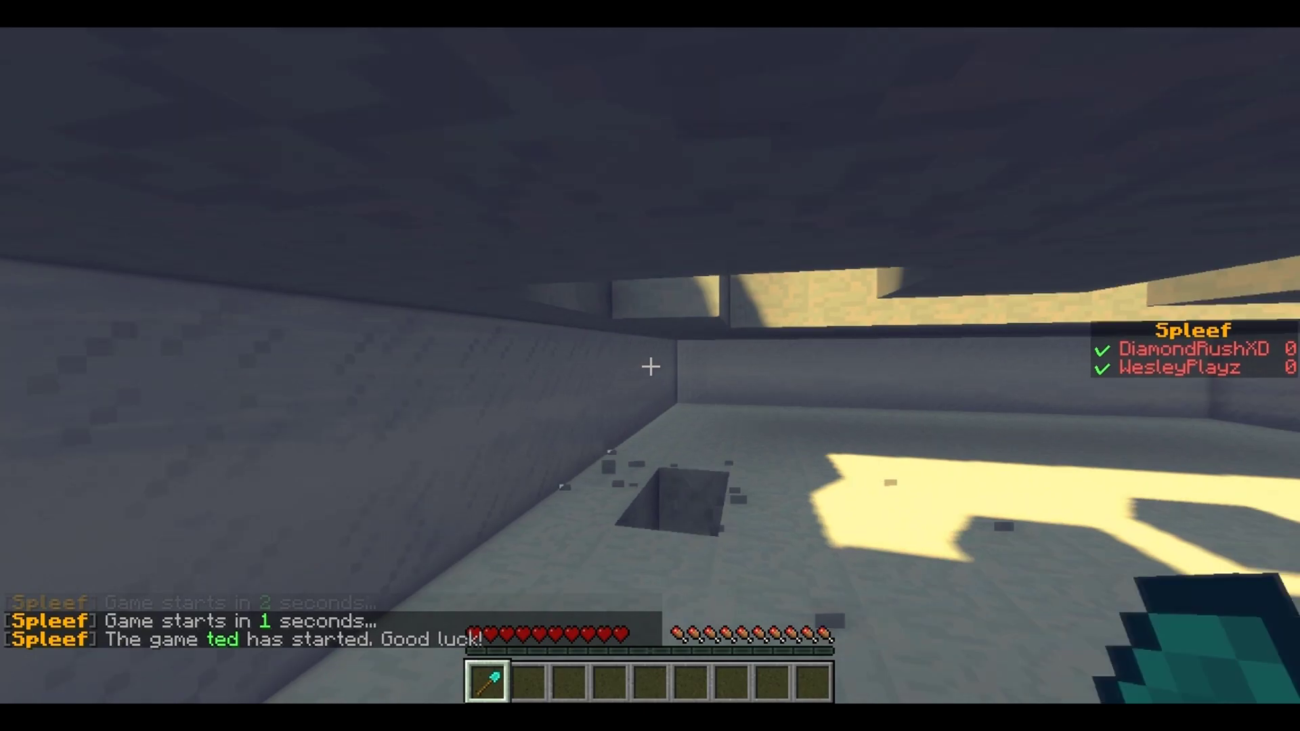
# - Dig away blocks on the floor below with the Spleef Shovel to play the match to its end
pyautogui.click(650, 367)
pyautogui.click(650, 367)
pyautogui.click(650, 366)
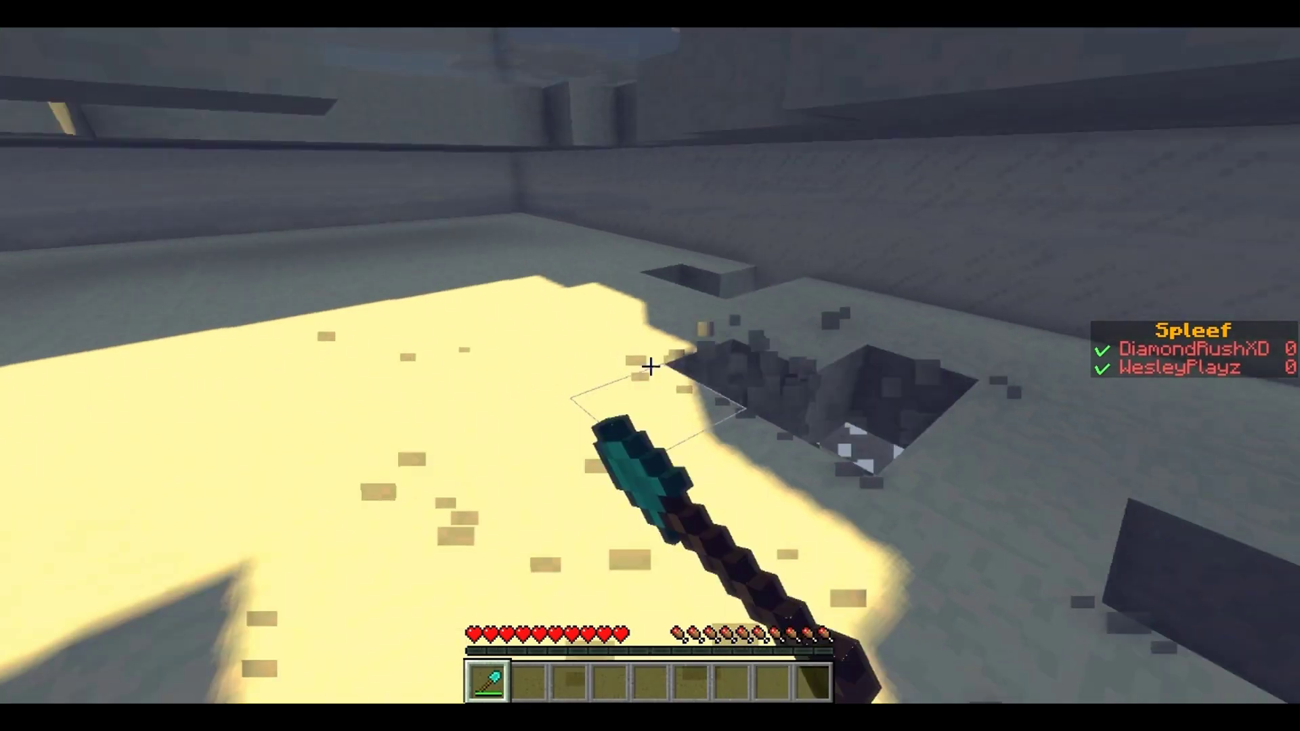
pyautogui.click(650, 367)
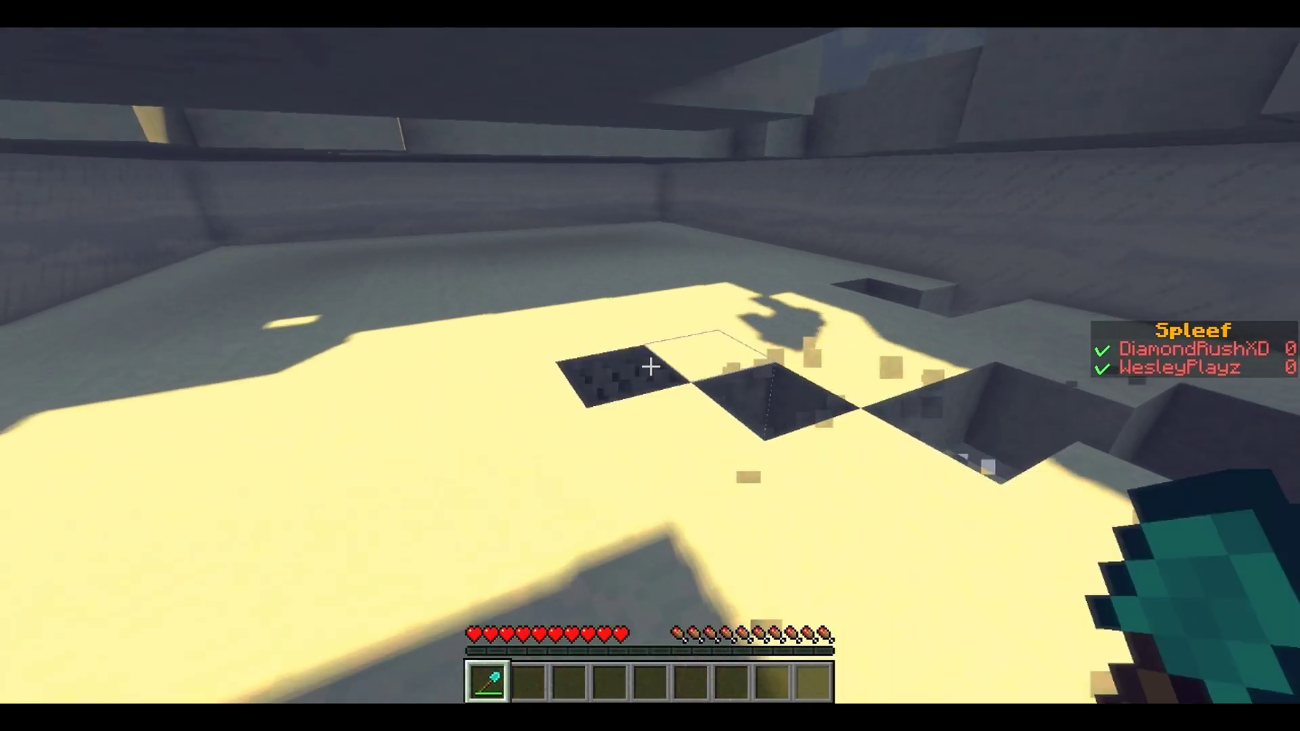
pyautogui.click(650, 366)
pyautogui.click(650, 366)
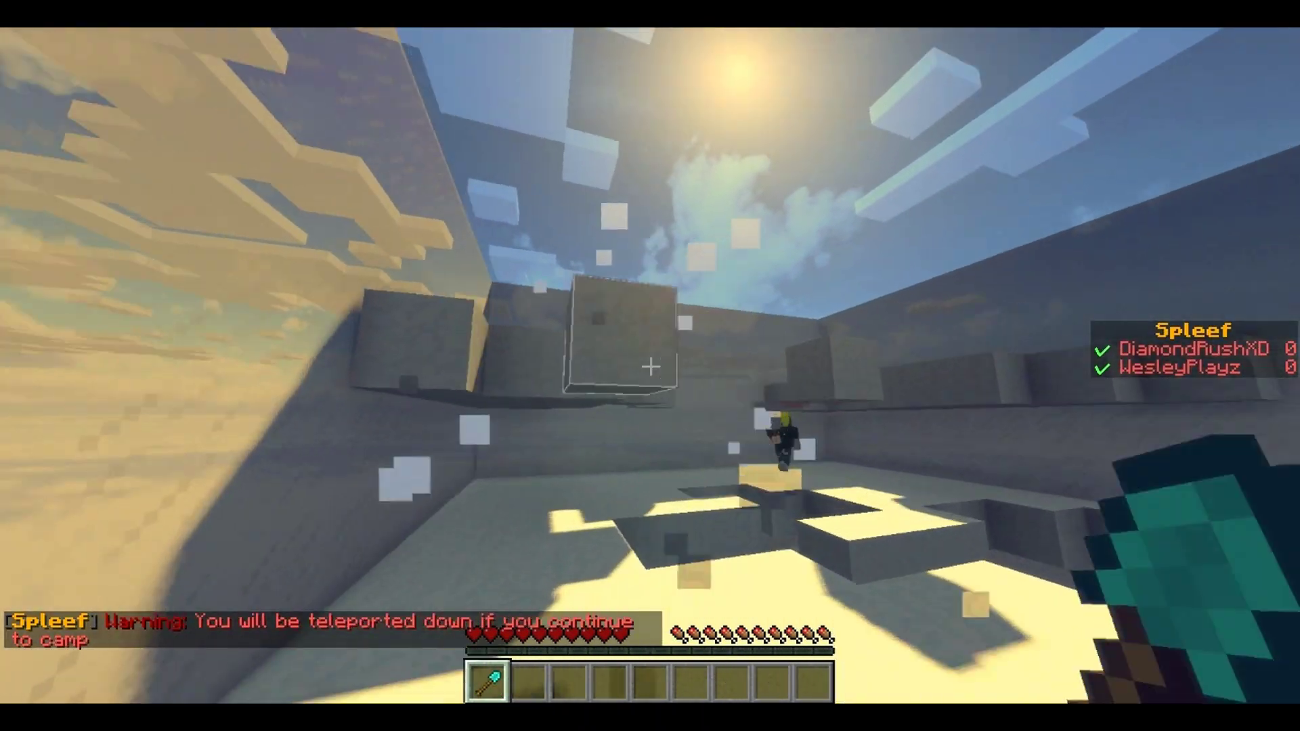
pyautogui.click(650, 367)
pyautogui.click(650, 367)
pyautogui.click(650, 366)
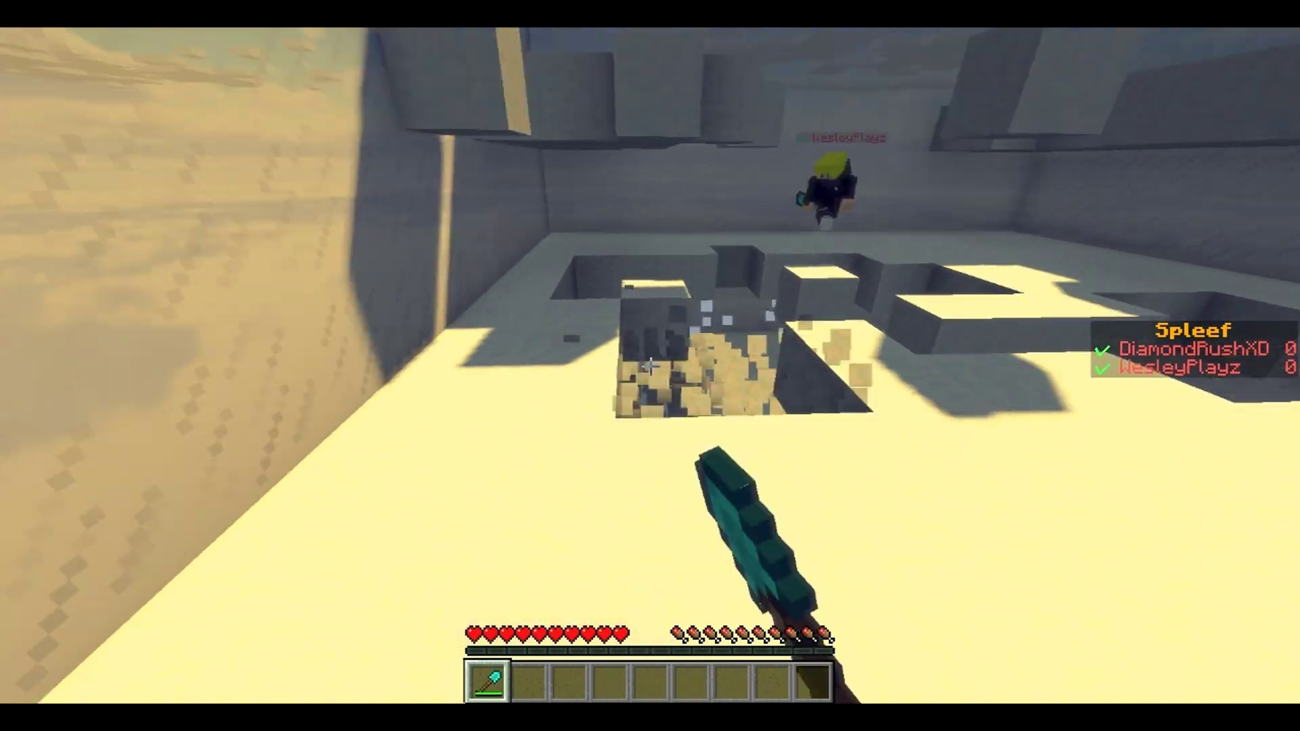
pyautogui.click(650, 367)
pyautogui.click(650, 367)
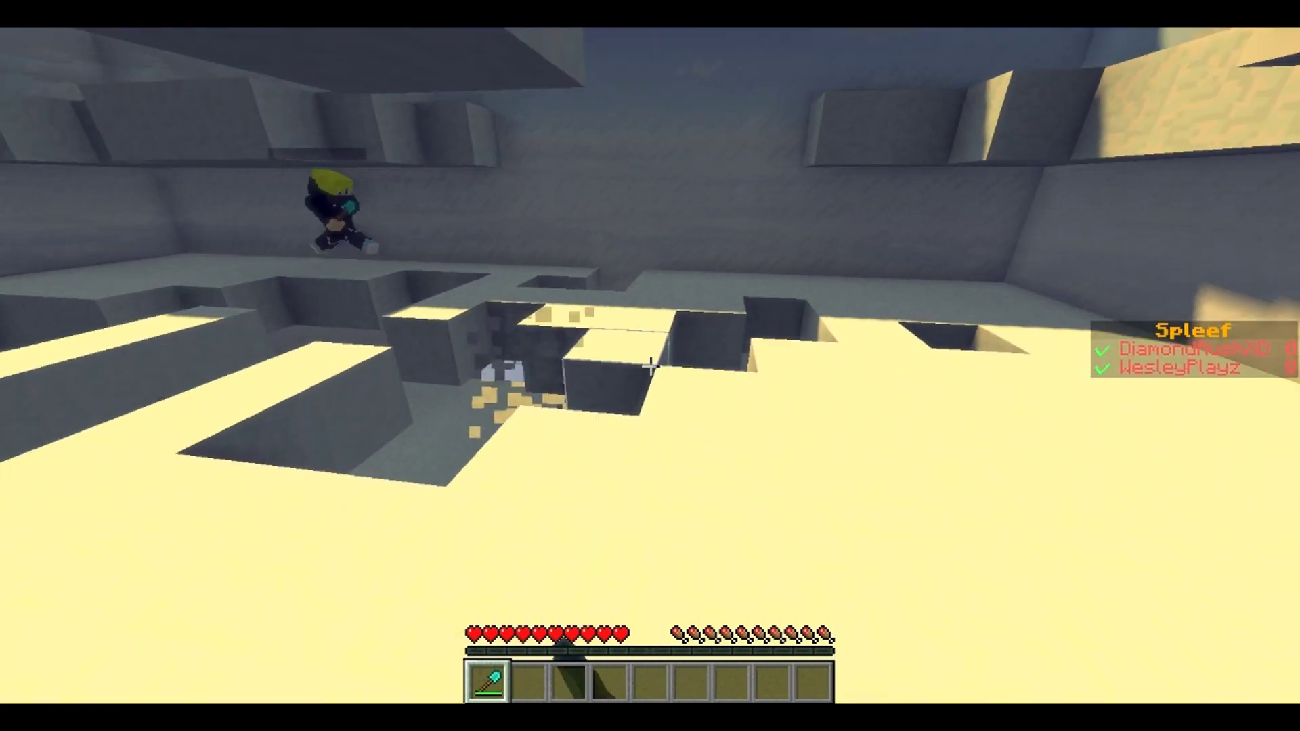
pyautogui.click(651, 367)
pyautogui.click(650, 366)
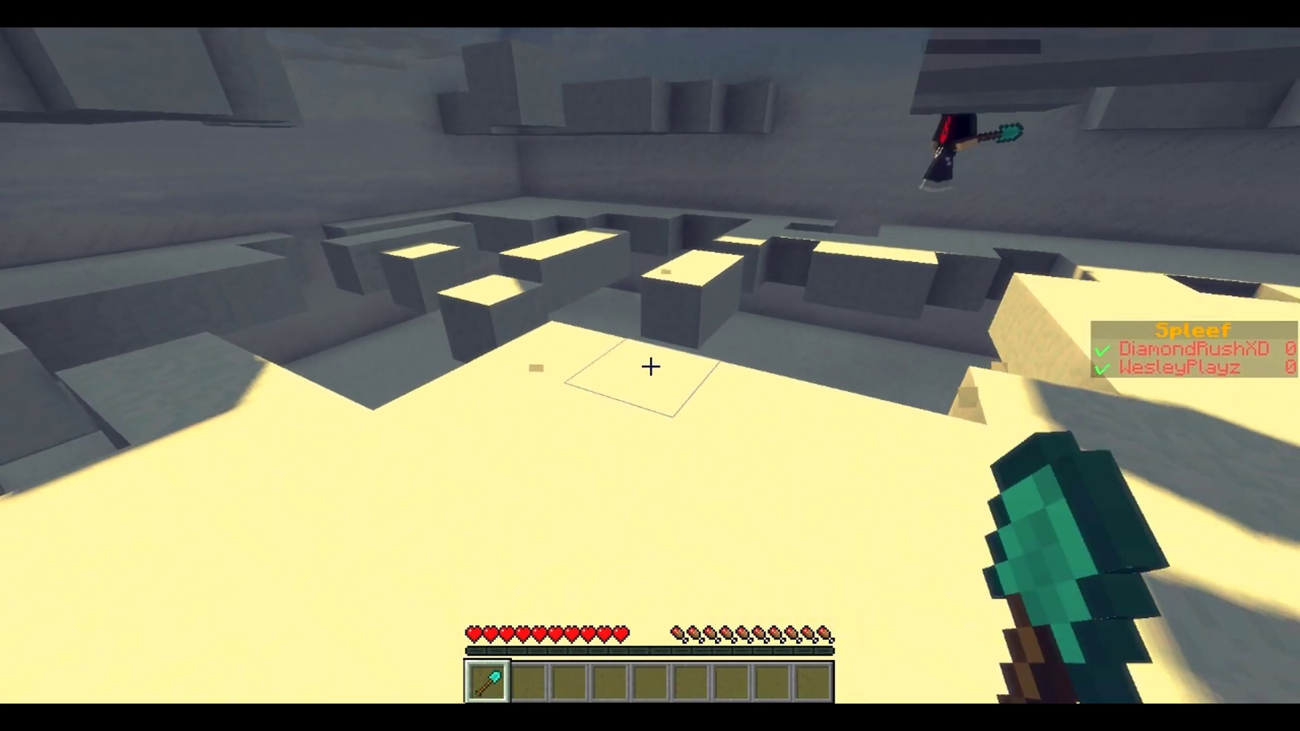
pyautogui.click(651, 367)
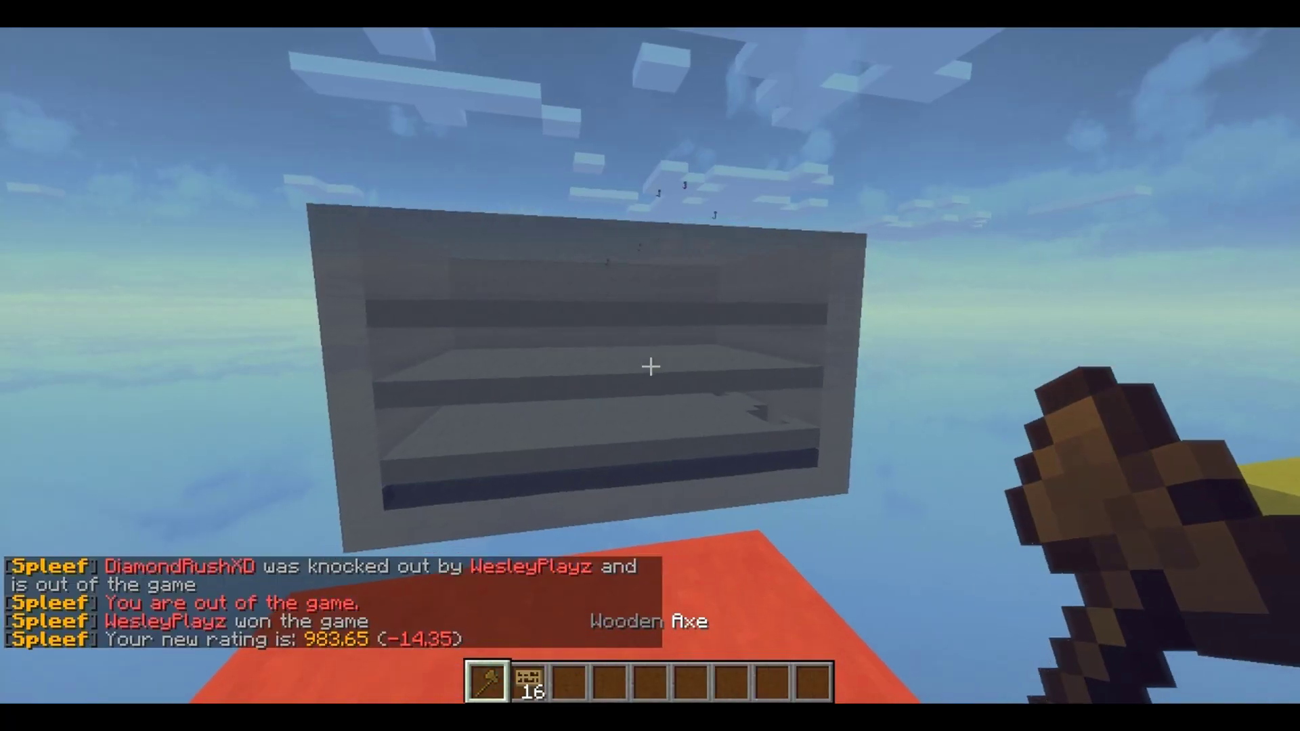
# - Send the chat message "gg" and look over at the other player by the sign wall
pyautogui.scroll(-3, 650, 366)
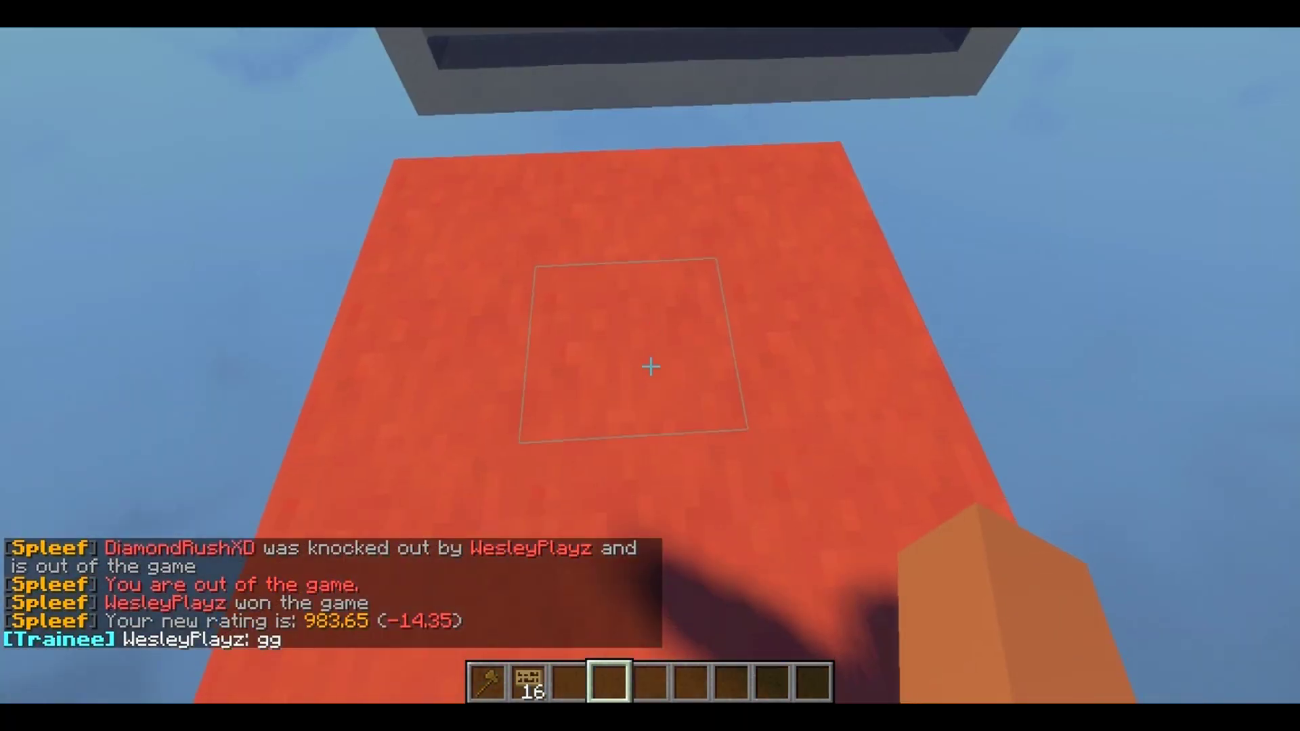
pyautogui.write('tgg')
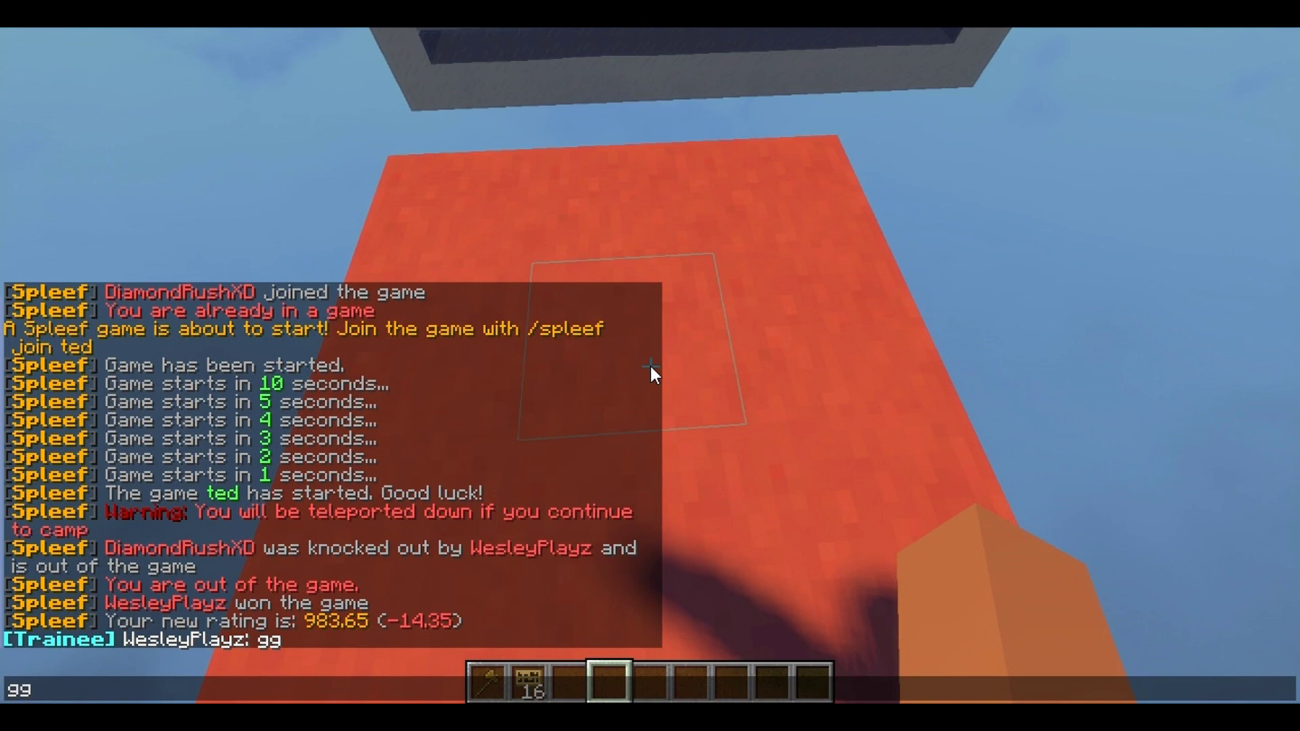
pyautogui.press('Return')
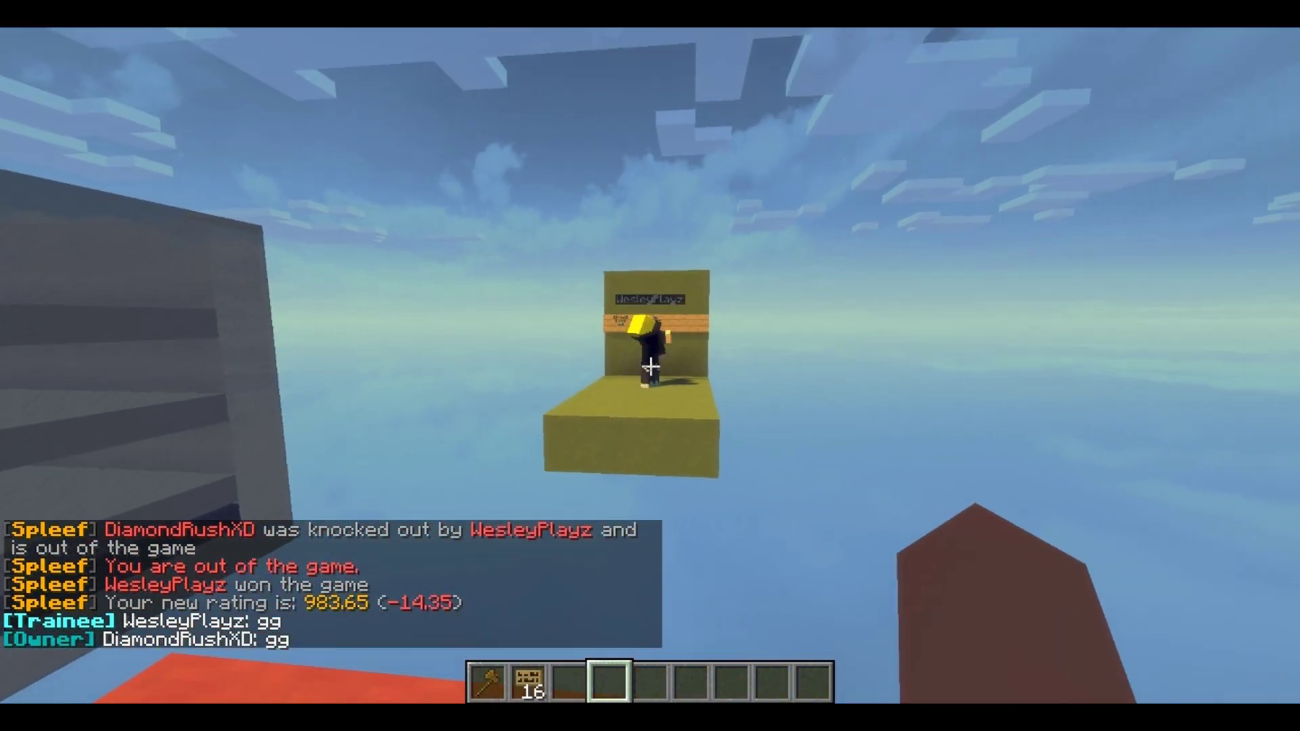
pyautogui.press('c')
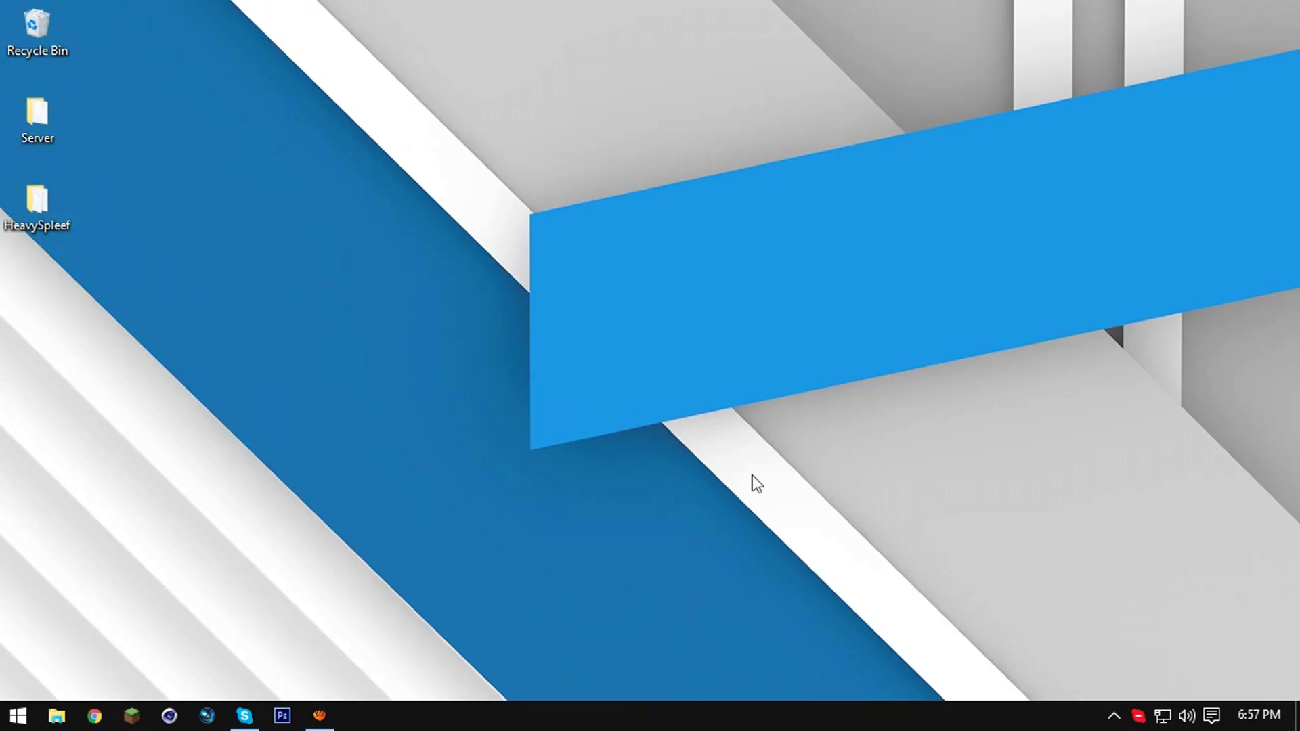
# - Open the HeavySpleef folder from the desktop, check its addons folder and return to the main folder
pyautogui.doubleClick(40, 216)
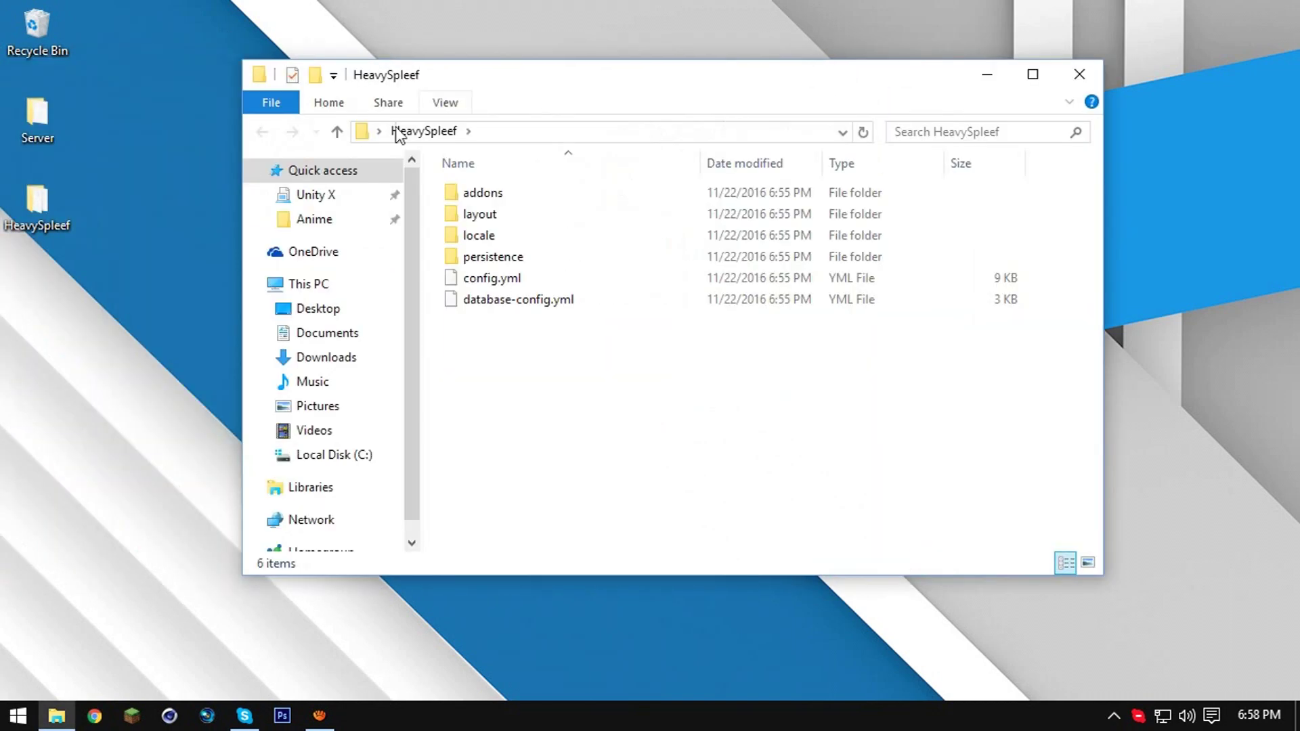
pyautogui.doubleClick(558, 192)
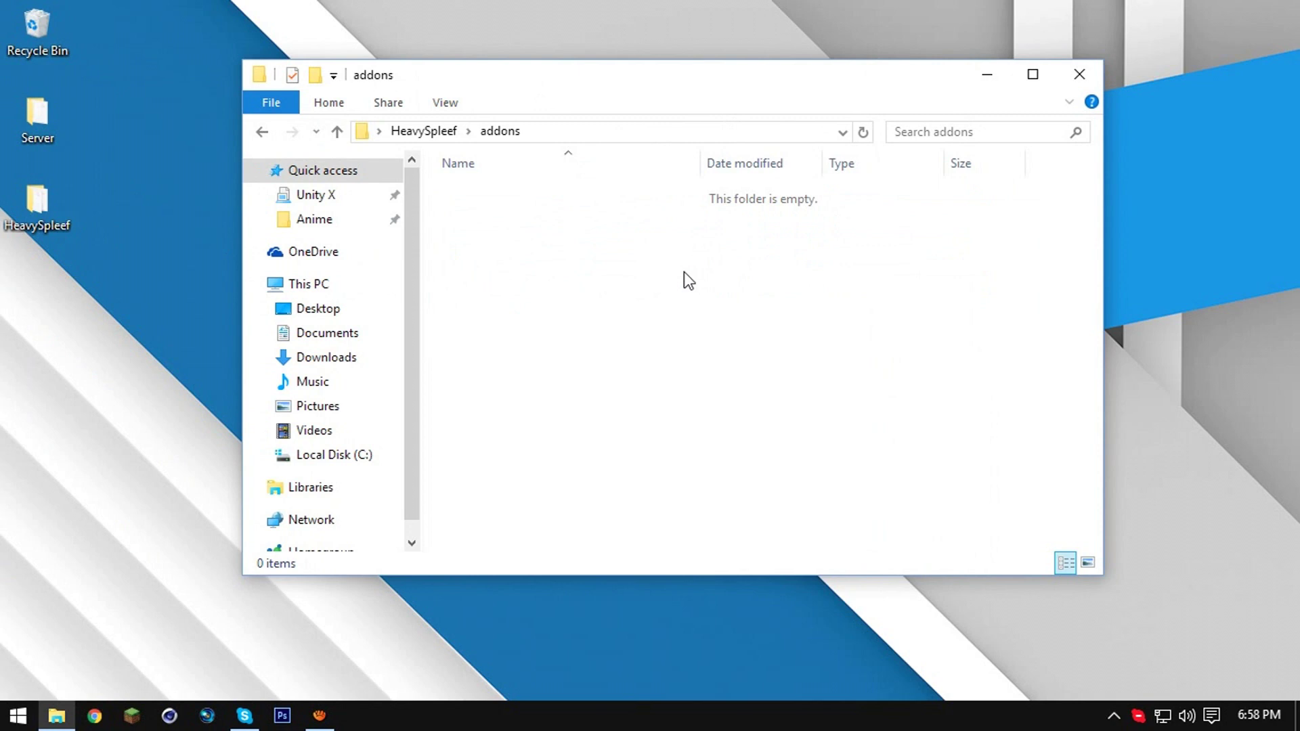
pyautogui.hotkey('alt', 'Left')
# - Open layout_info-wall-sign.yml from the layout folder in Notepad++, review its name and localized_state lines, and close the editor
pyautogui.press('Down')
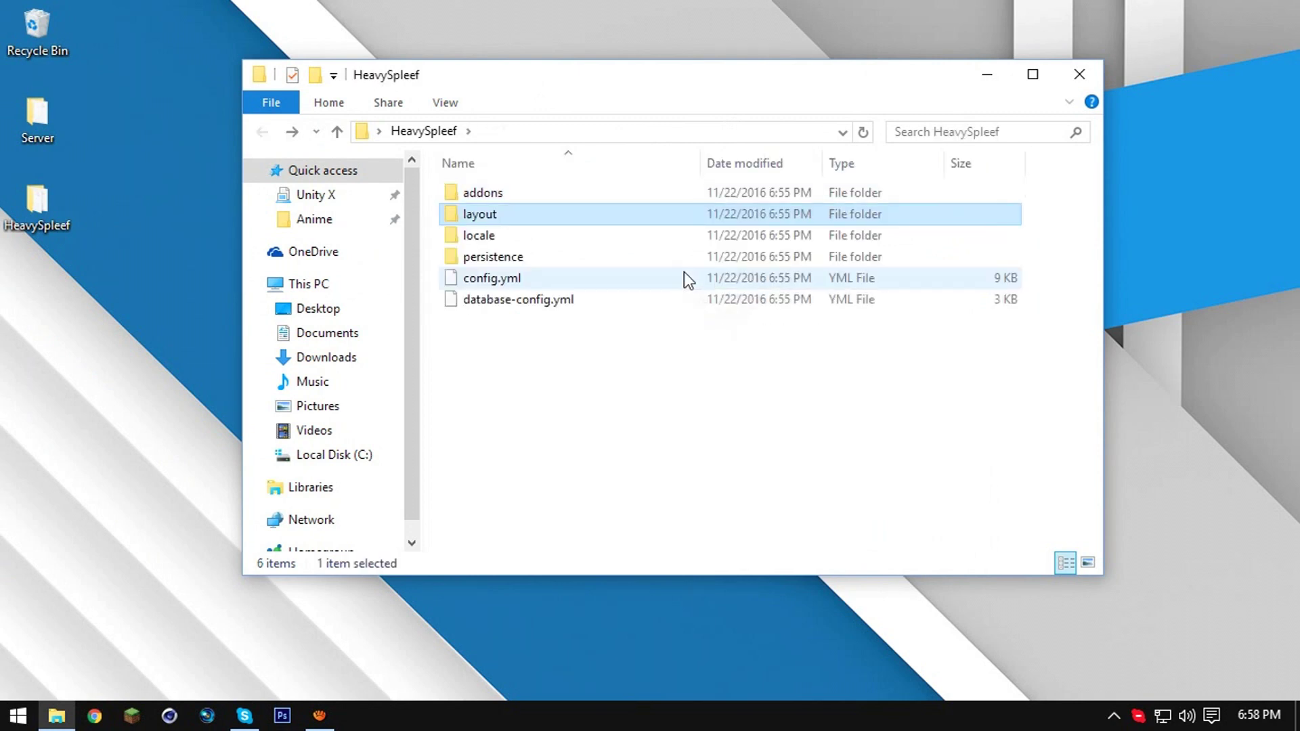
pyautogui.press('Return')
pyautogui.rightClick(550, 192)
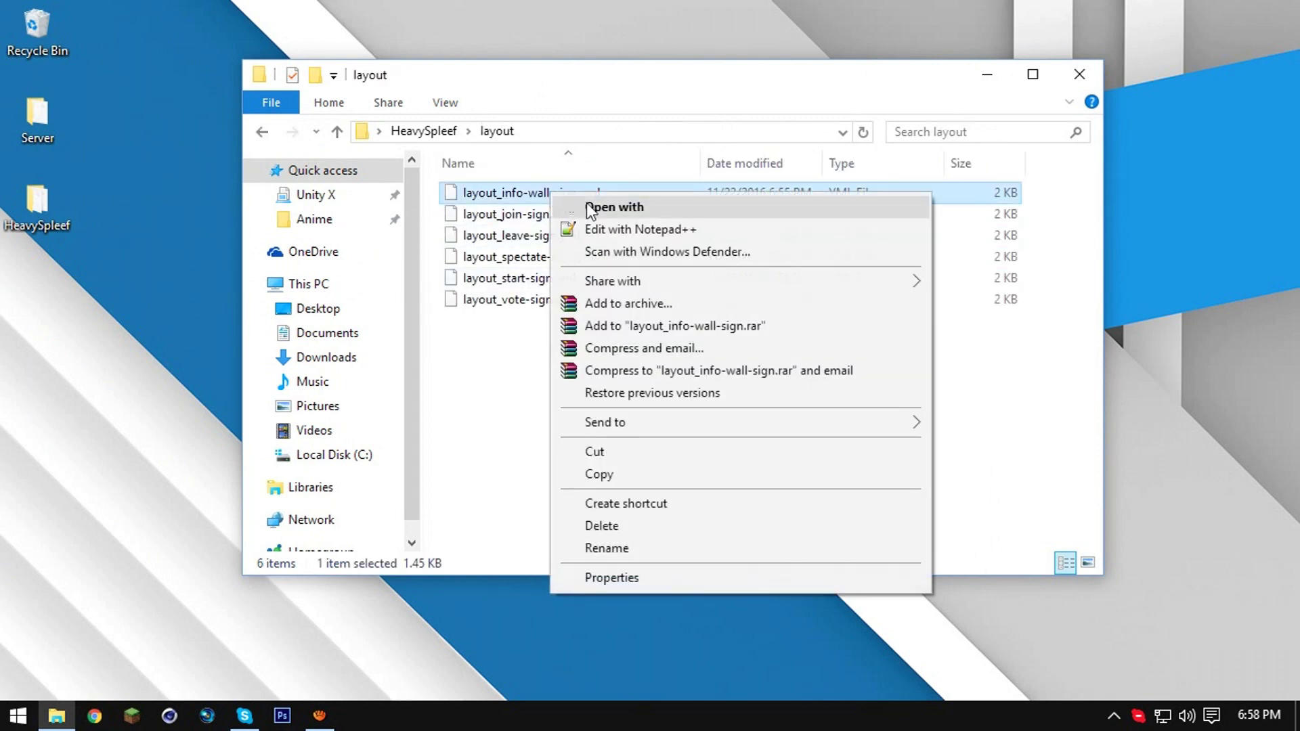
pyautogui.click(620, 230)
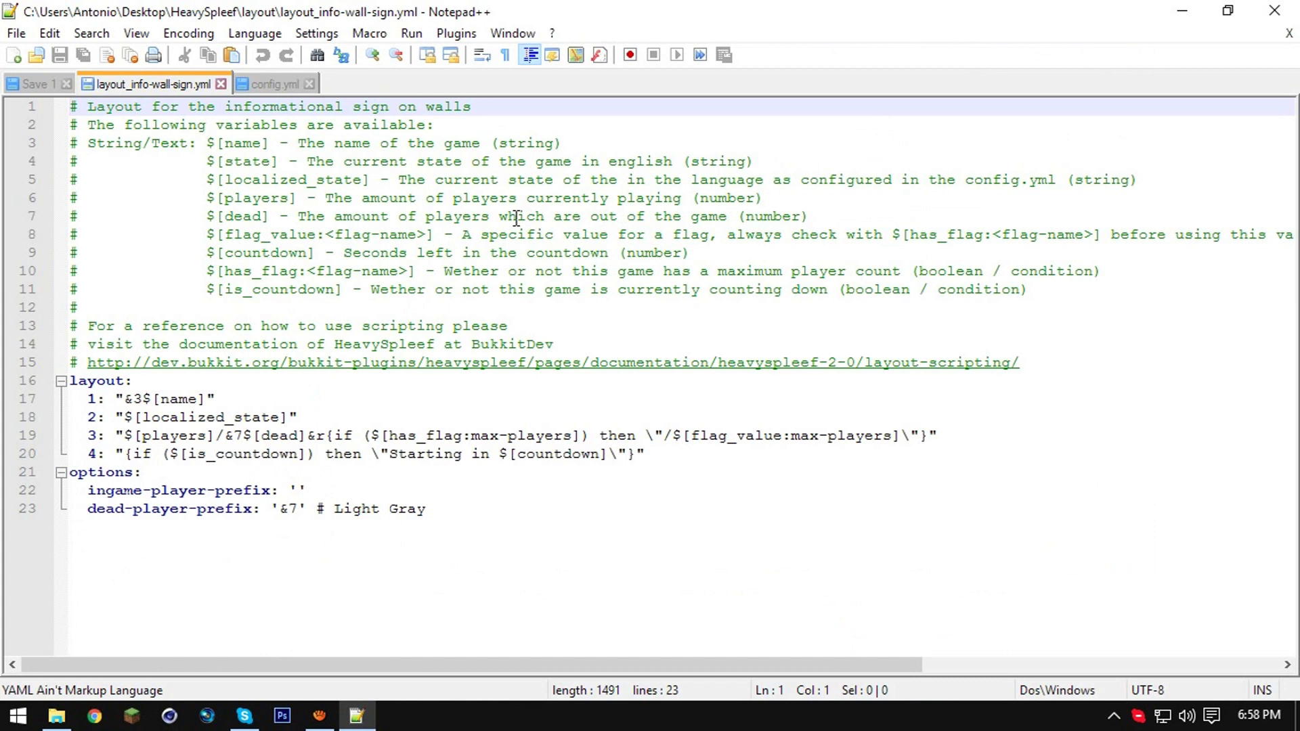
pyautogui.doubleClick(160, 400)
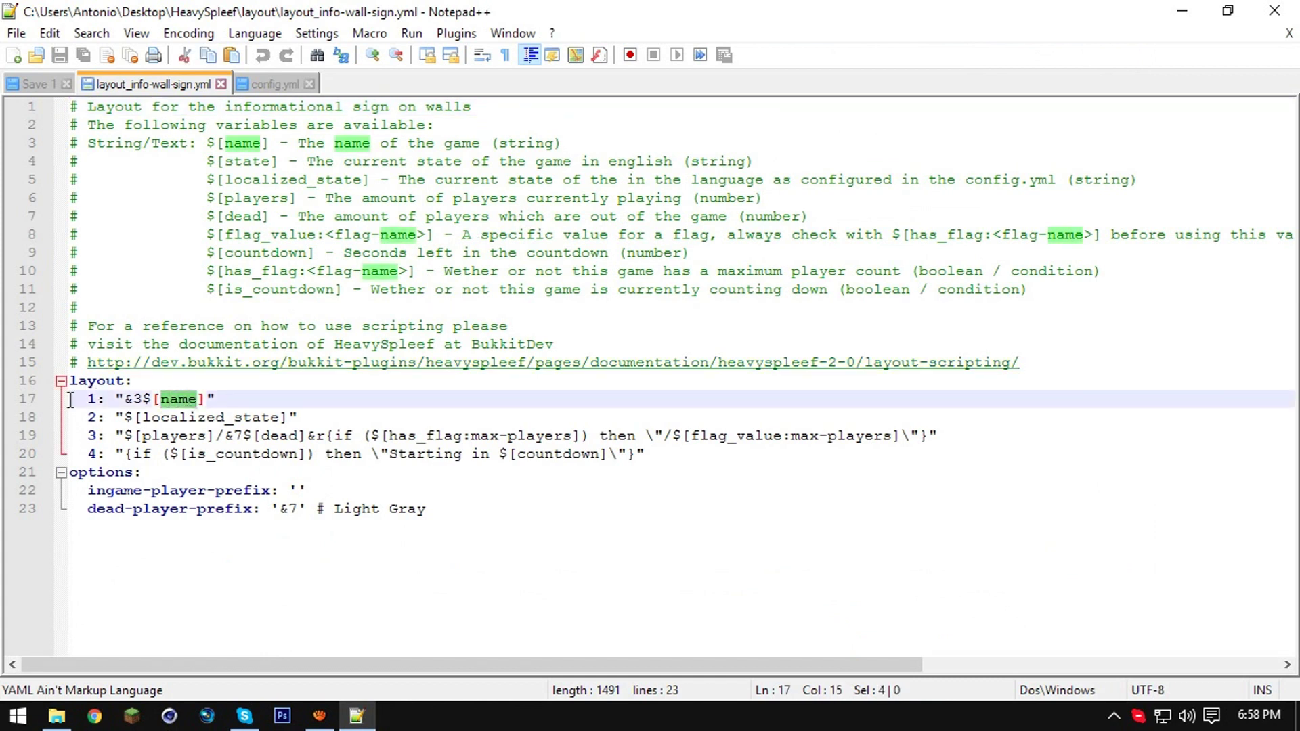
pyautogui.click(201, 413)
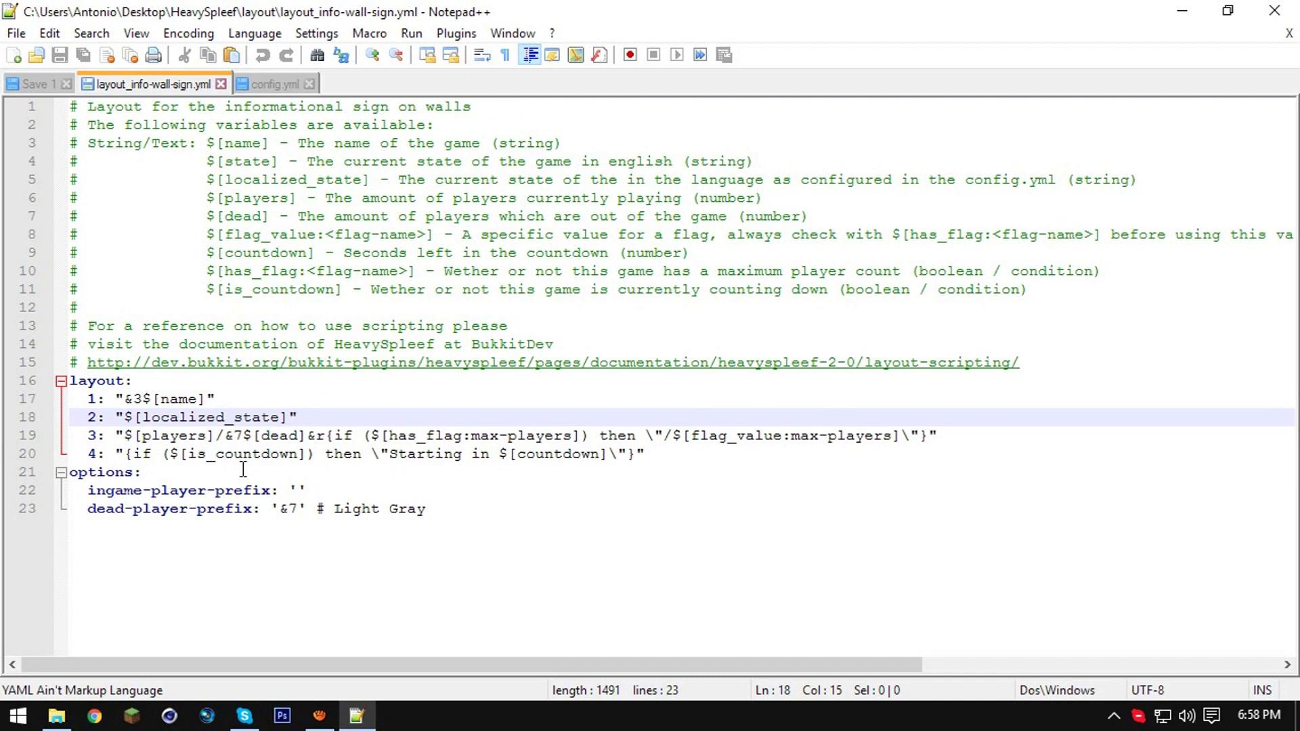
pyautogui.click(1274, 10)
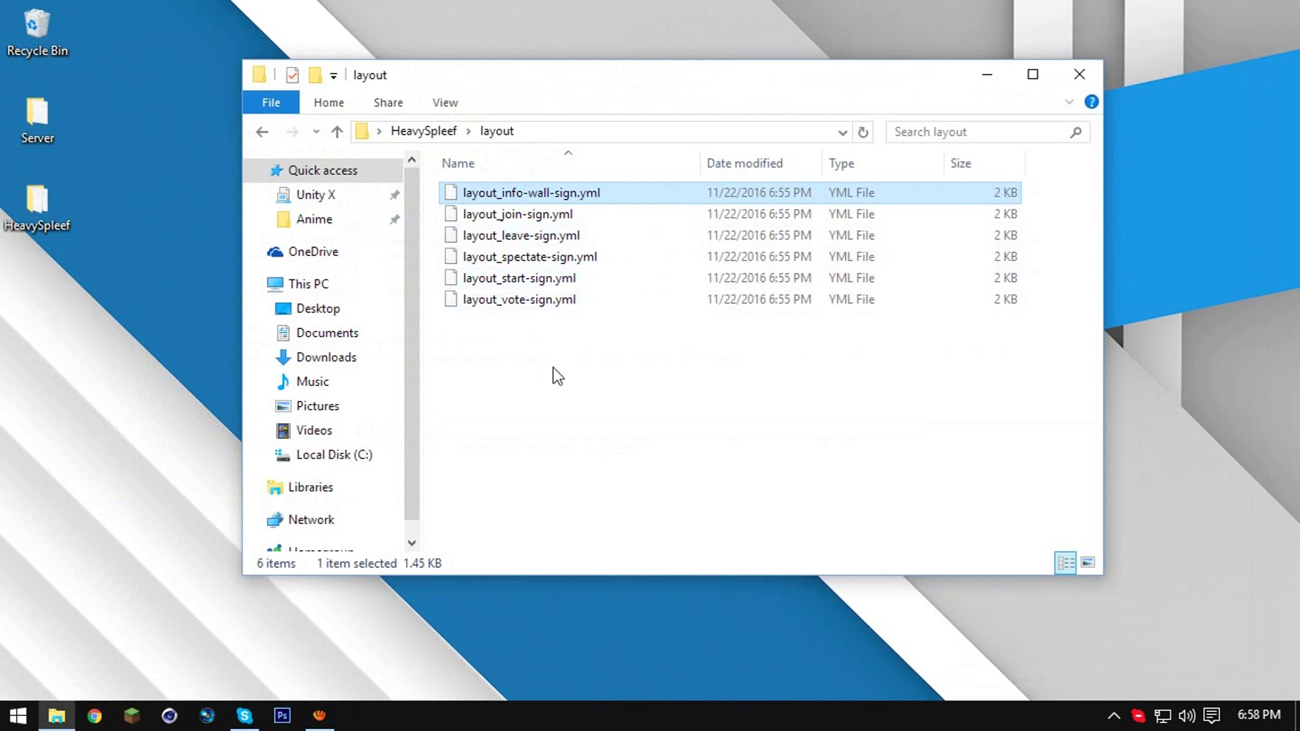
# - View the language files in HeavySpleef's locale folder and return to the main folder
pyautogui.click(553, 369)
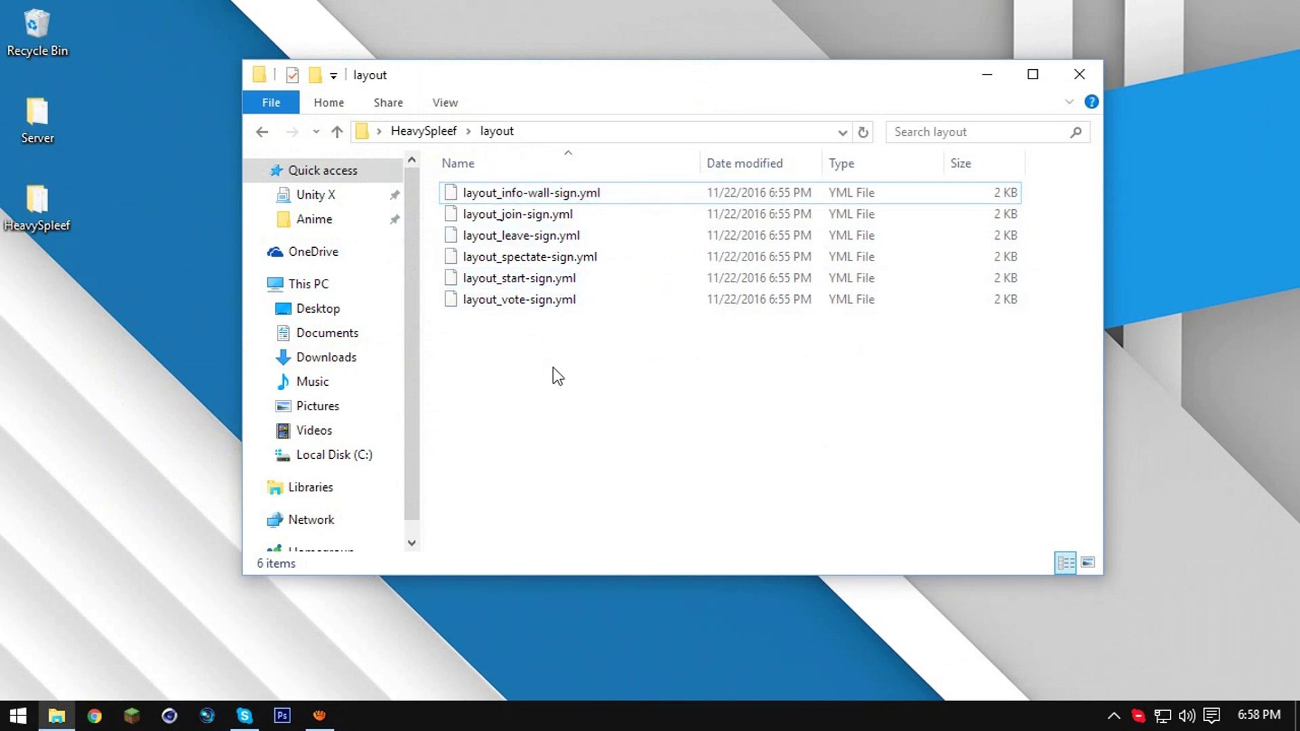
pyautogui.press('BackSpace')
pyautogui.press('Down')
pyautogui.press('Return')
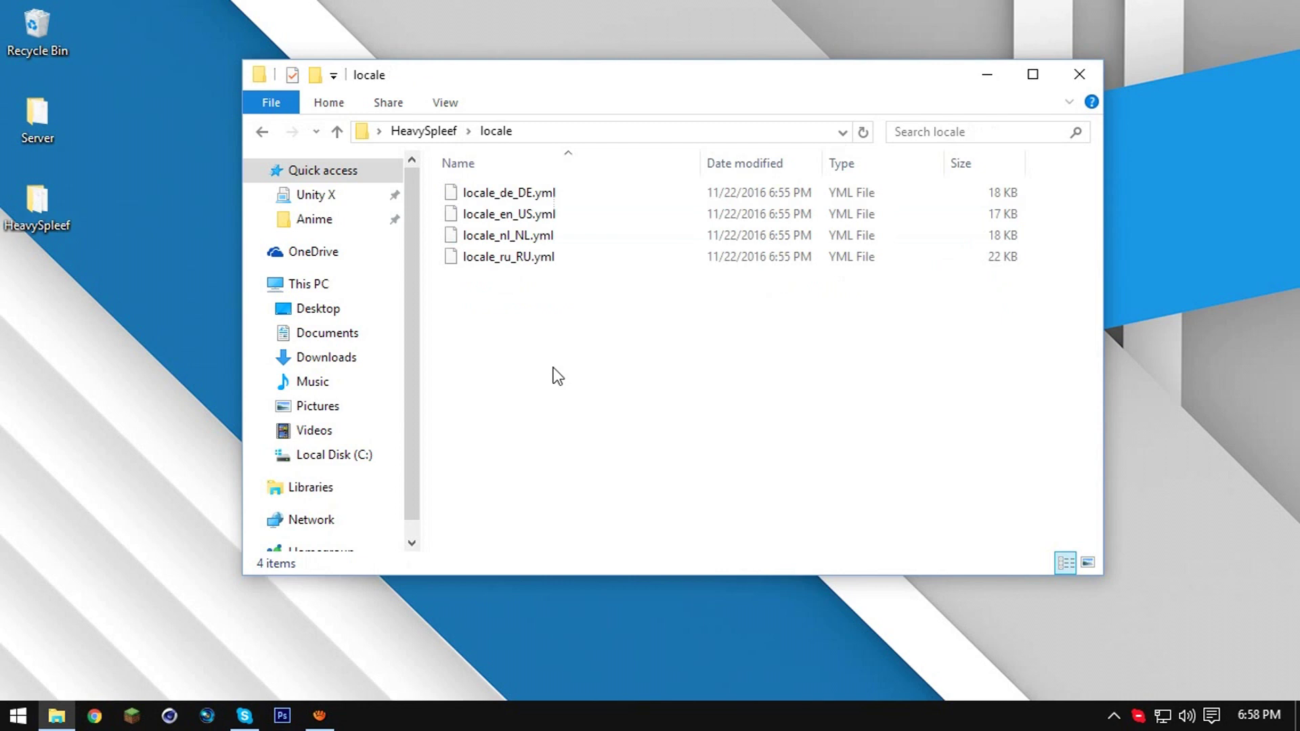
pyautogui.press('BackSpace')
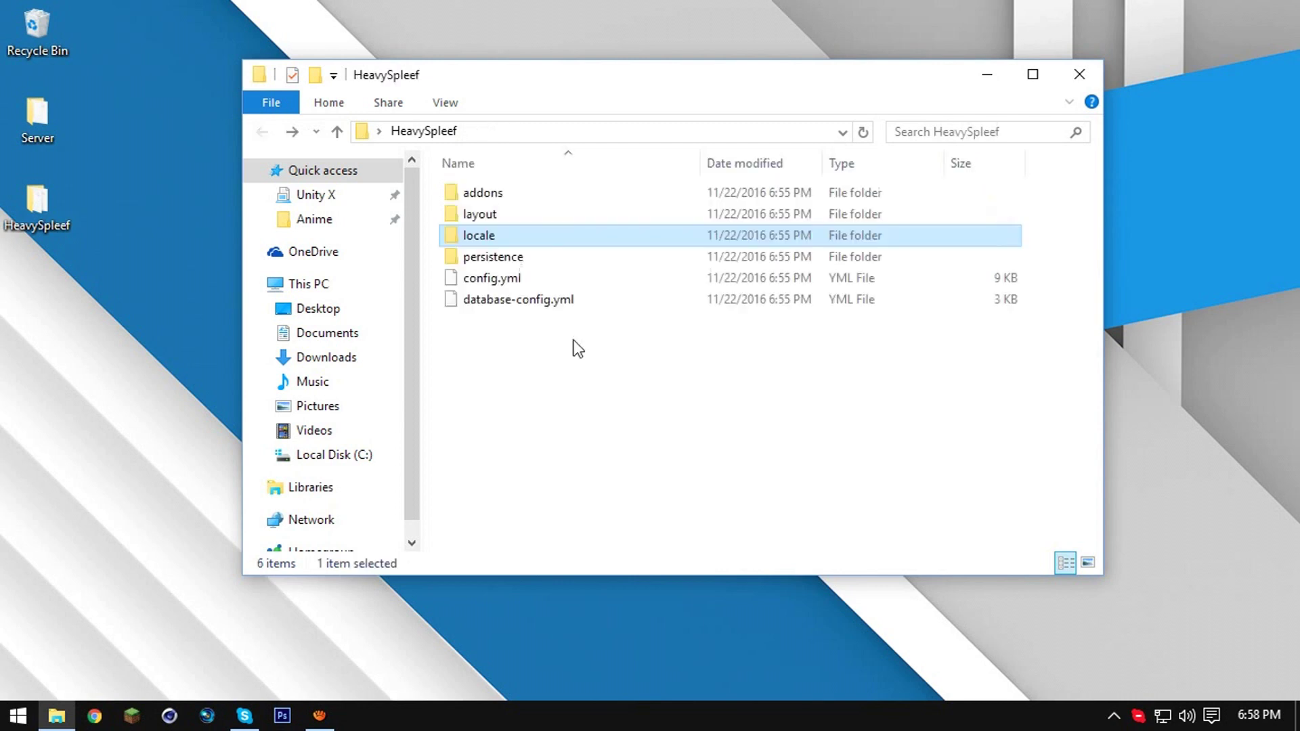
# - Browse to the schematic folder under persistence and games, and open the ted arena's folder
pyautogui.press('Down')
pyautogui.press('Return')
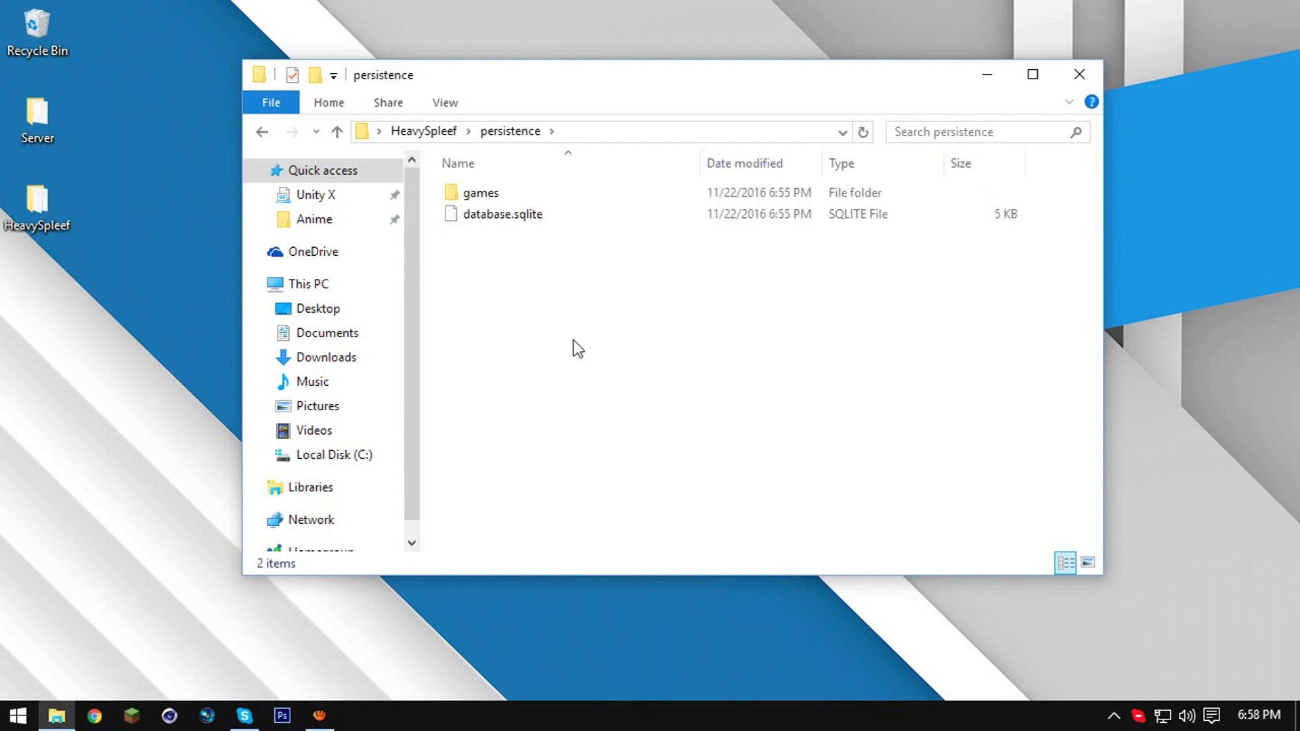
pyautogui.doubleClick(482, 192)
pyautogui.doubleClick(543, 195)
pyautogui.moveTo(586, 337); pyautogui.dragTo(505, 164)
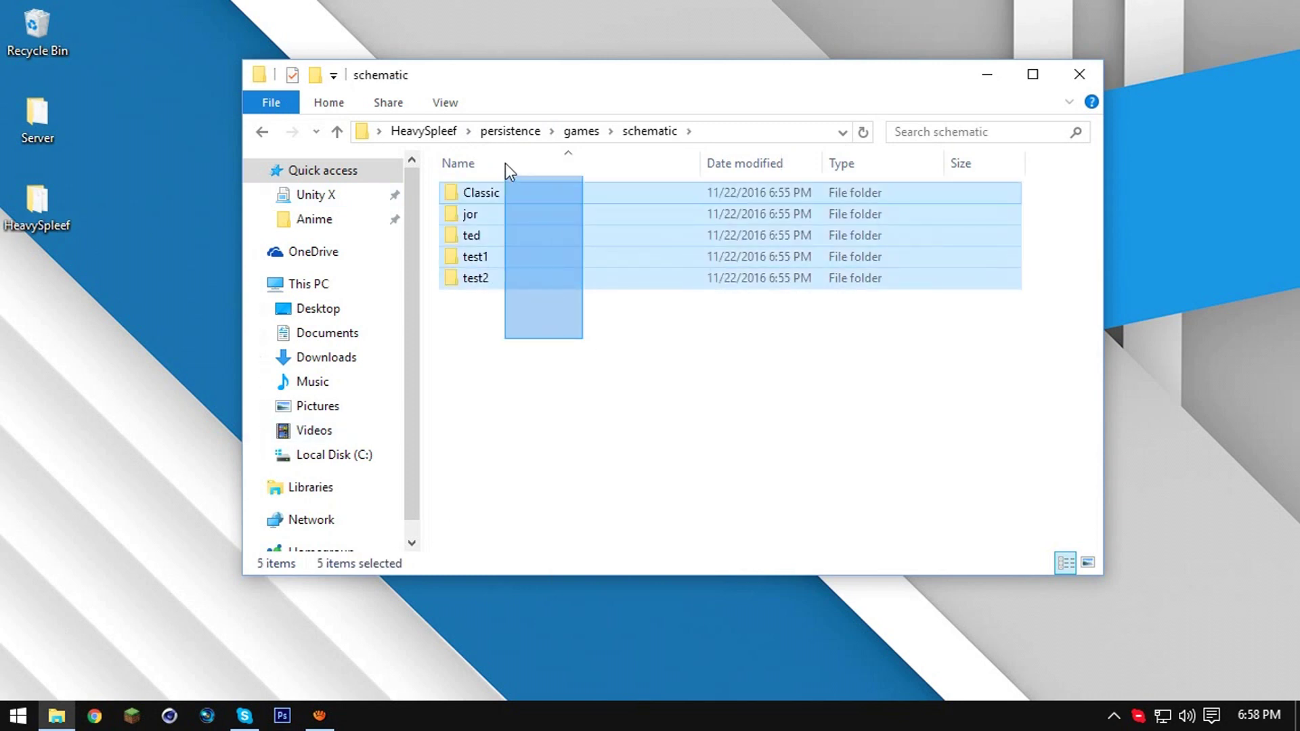
pyautogui.doubleClick(524, 235)
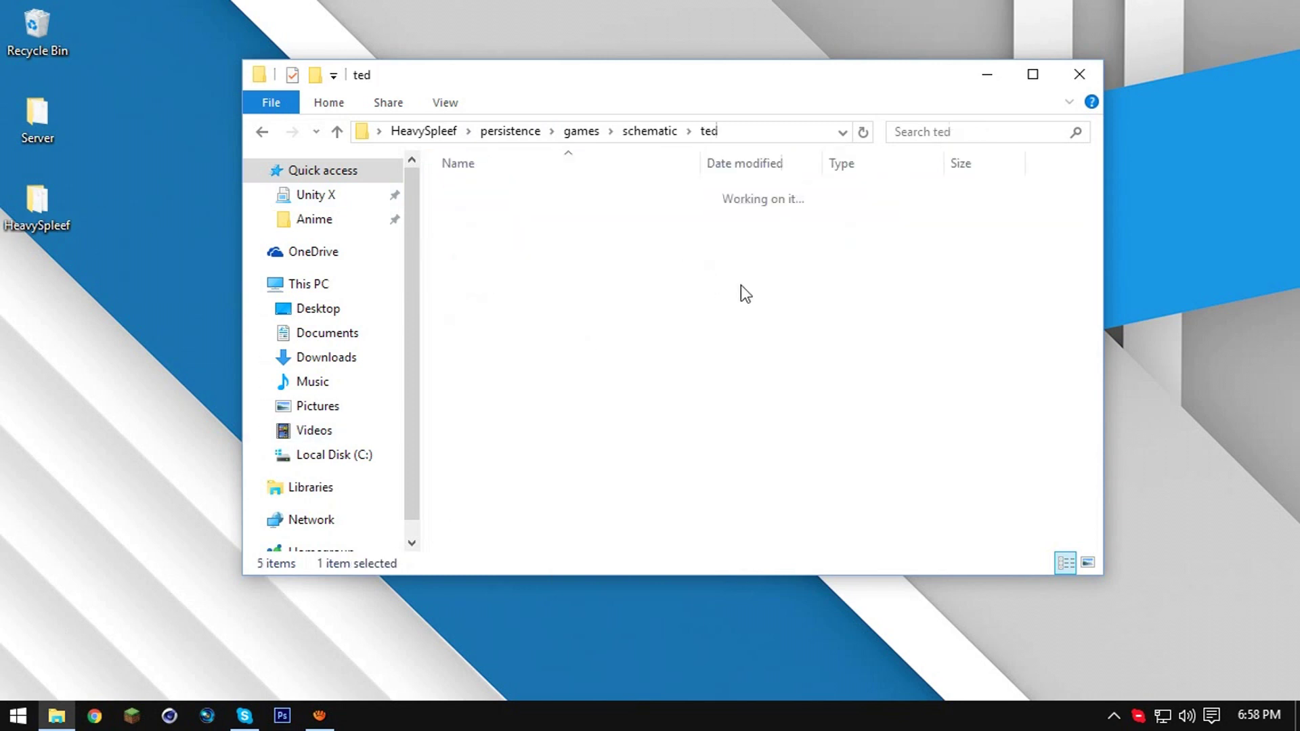
# - View the arena files in the games xml folder and go back up to the HeavySpleef folder
pyautogui.click(559, 194)
pyautogui.click(549, 285)
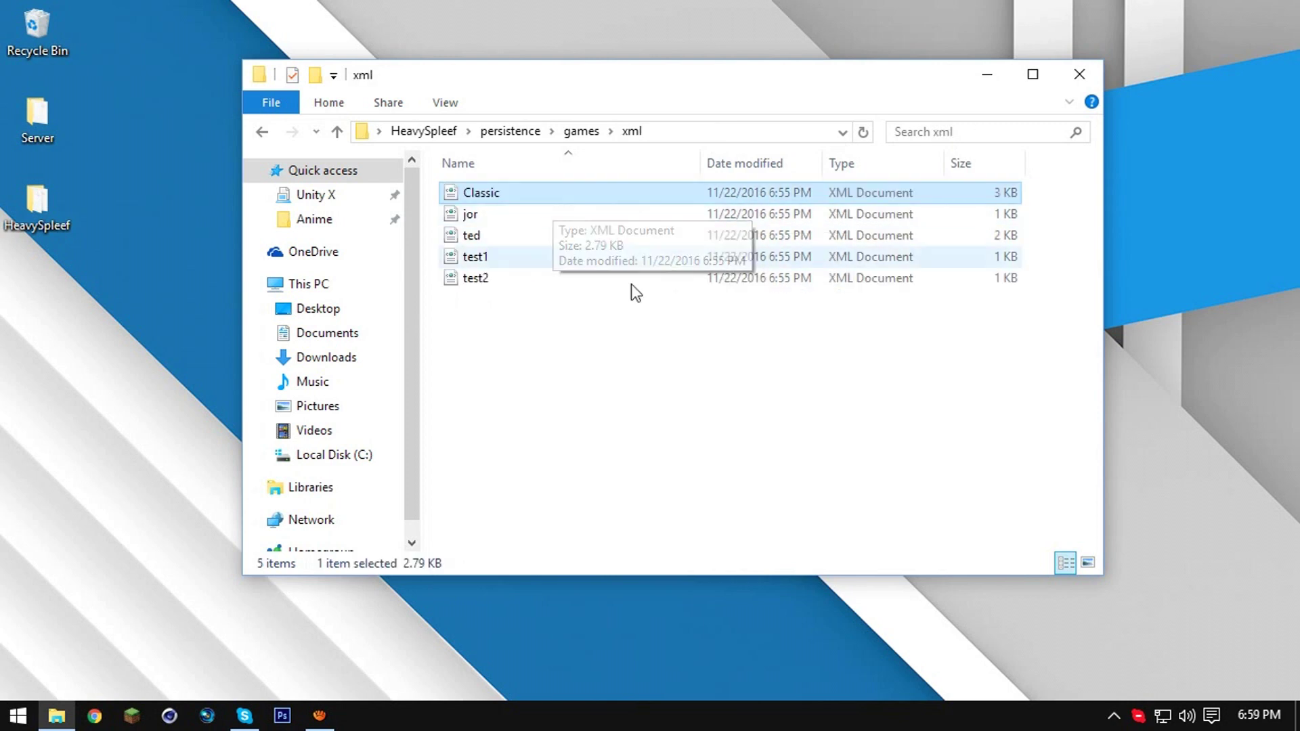
pyautogui.click(630, 367)
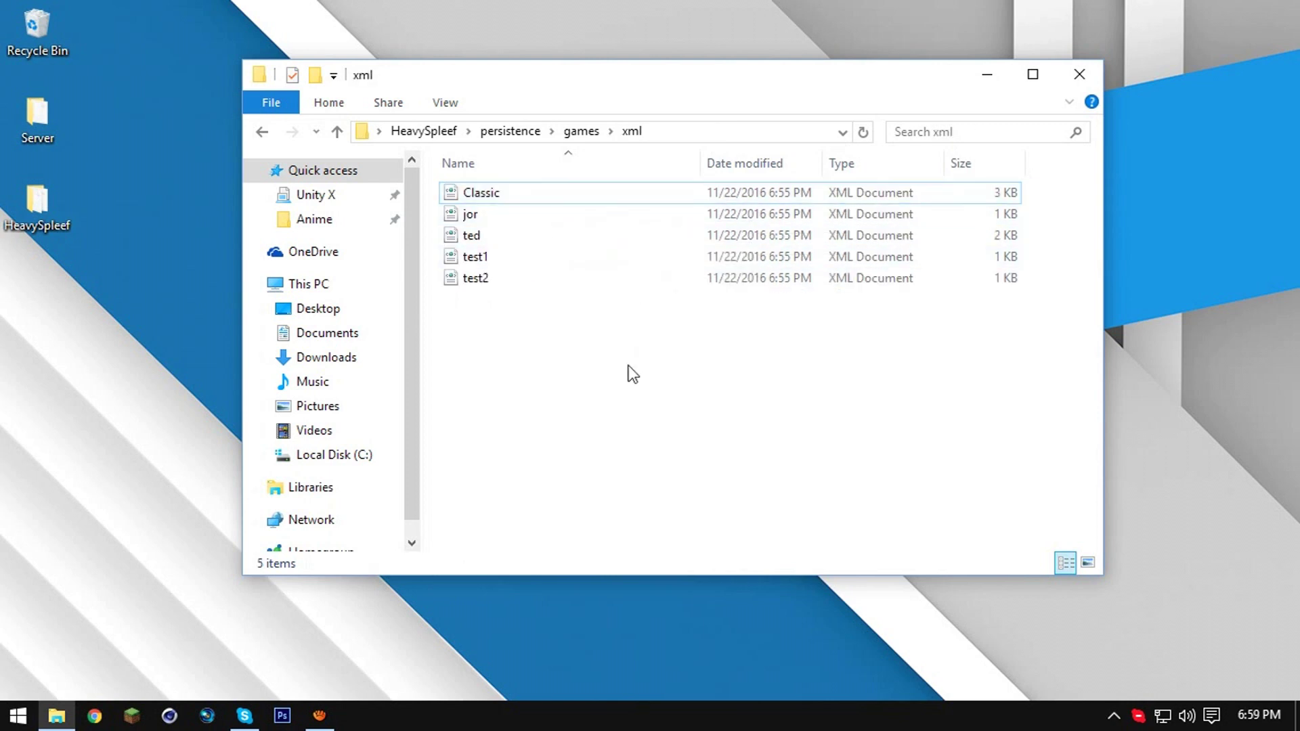
pyautogui.press('BackSpace')
pyautogui.press('BackSpace')
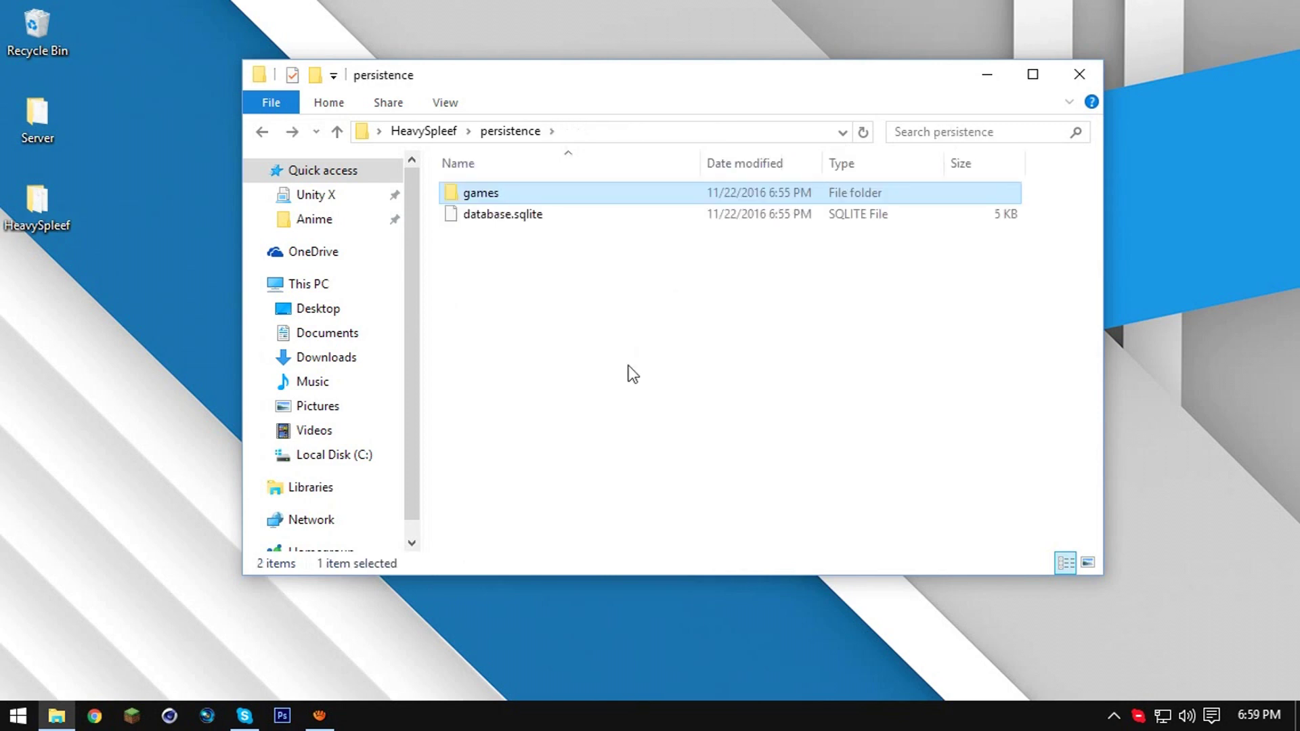
pyautogui.press('BackSpace')
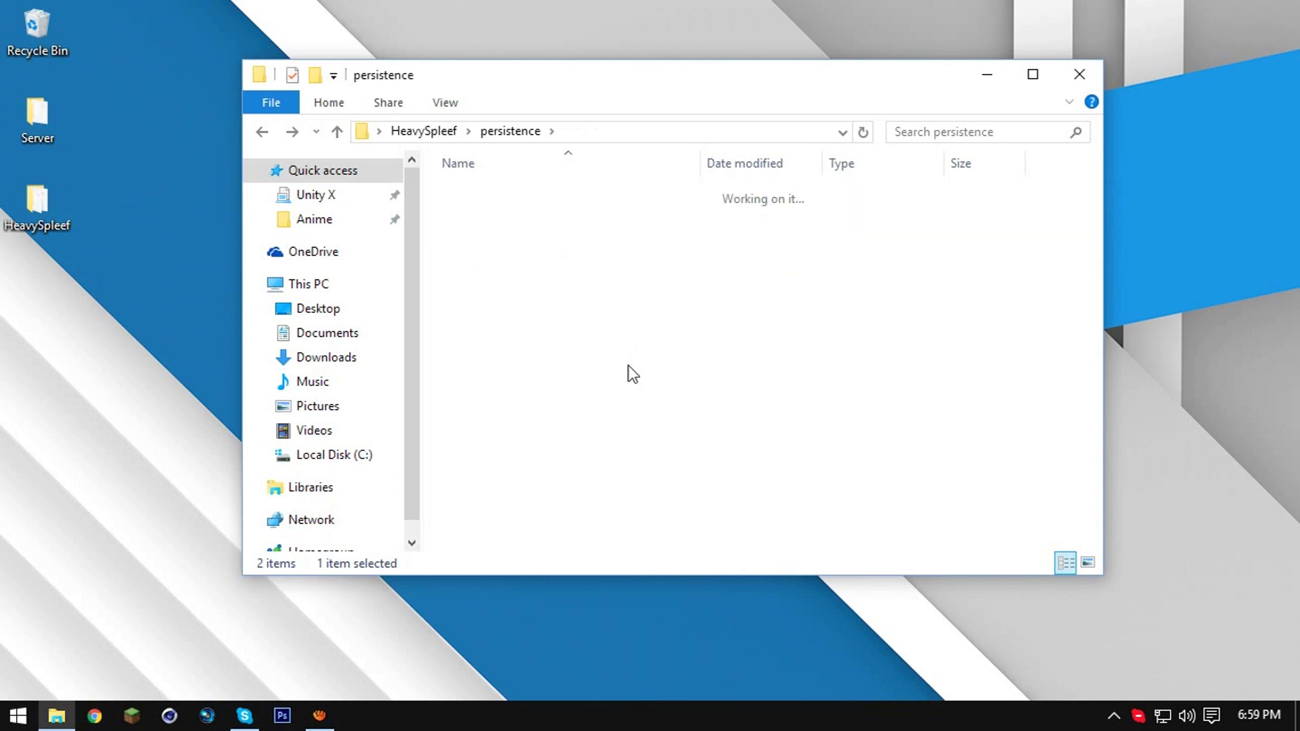
# - Open config.yml from the HeavySpleef folder in Notepad++ and review the prefix, command whitelist and VIP settings
pyautogui.press('Down')
pyautogui.hotkey('shift', 'F10')
pyautogui.click(593, 312)
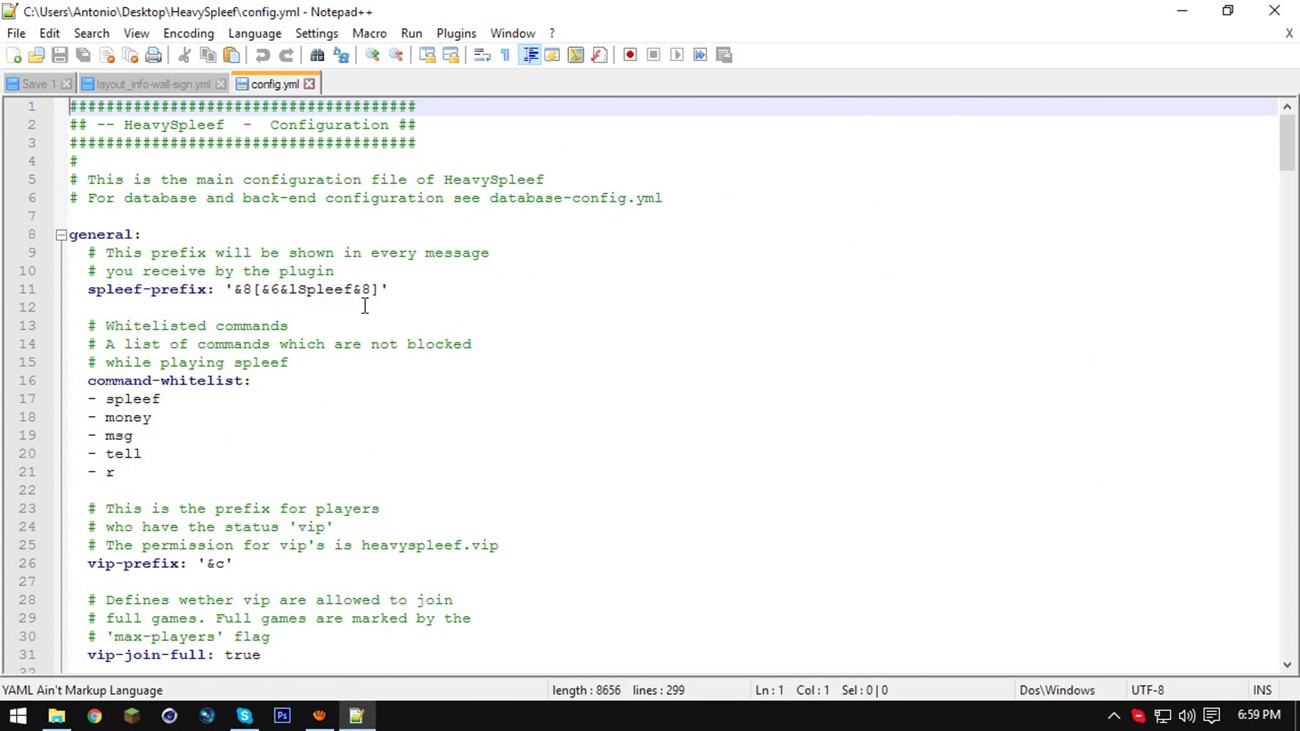
pyautogui.scroll(-4, 234, 260)
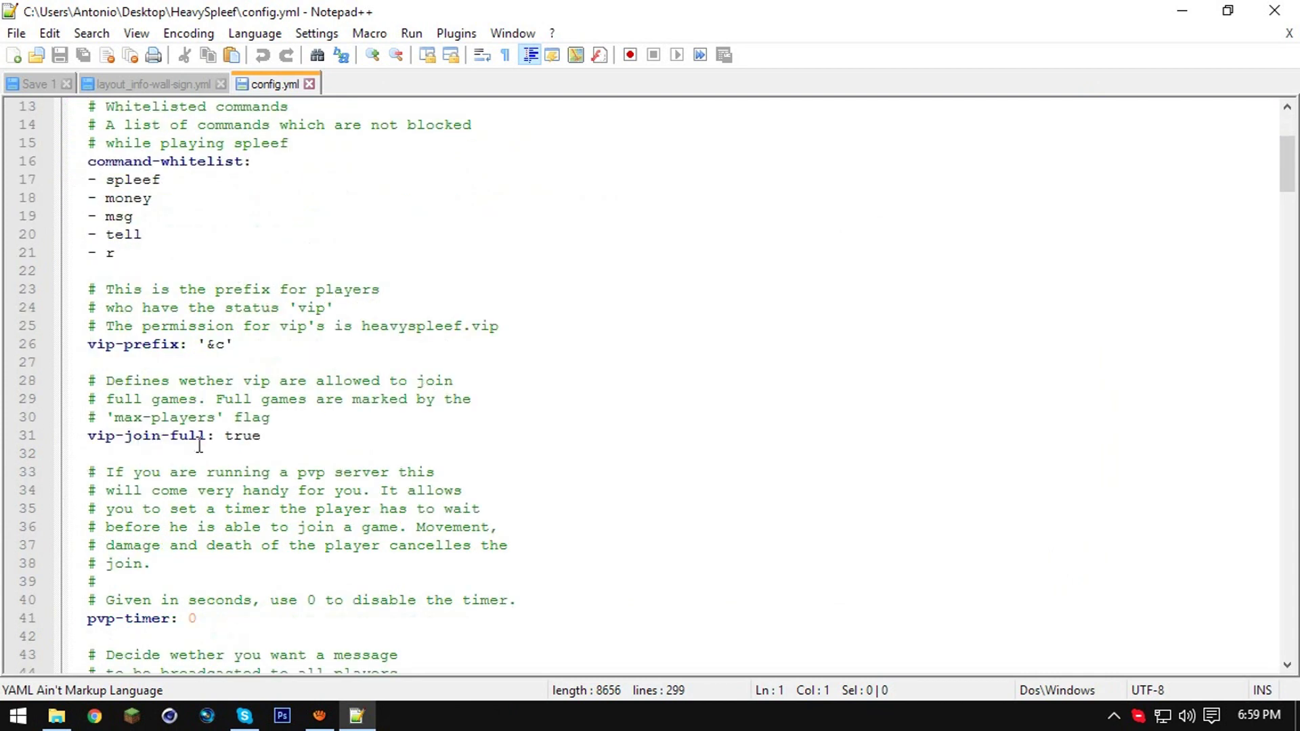
pyautogui.scroll(-3, 239, 431)
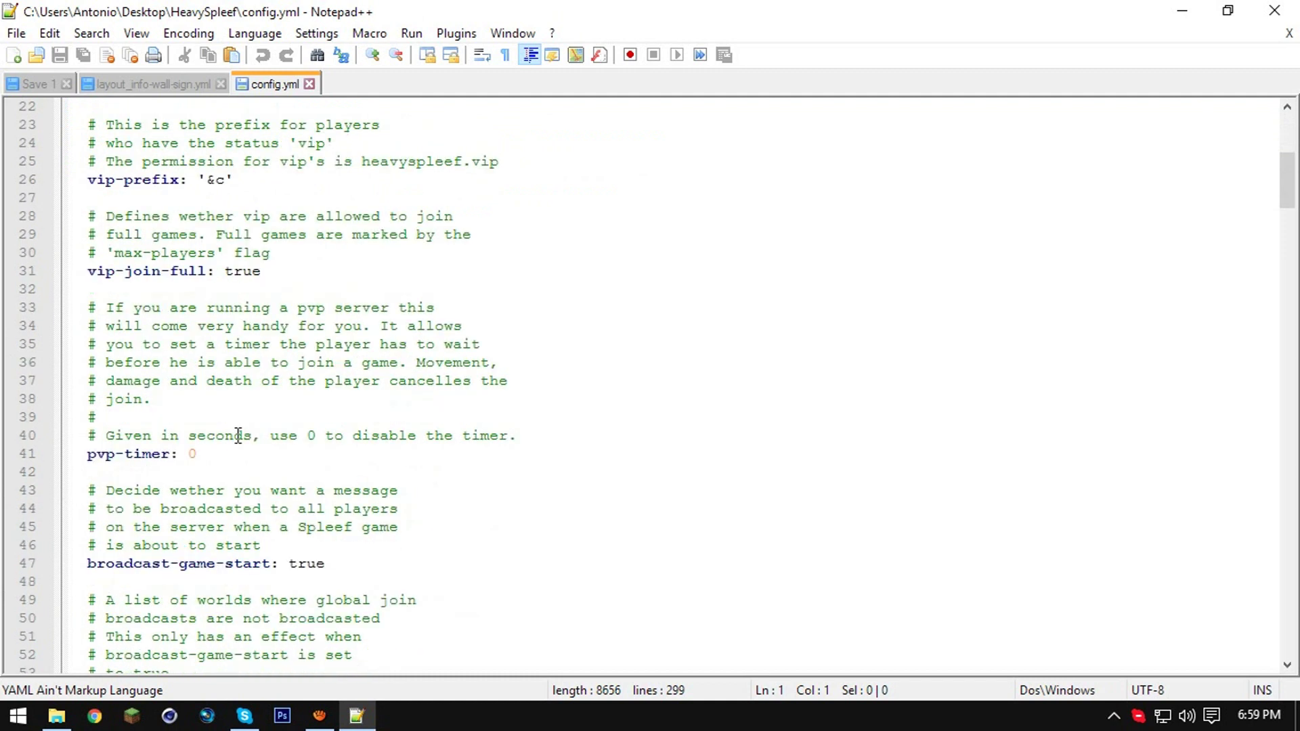
# - Set the pvp-timer value in the general section to 300
pyautogui.click(235, 449)
pyautogui.press('BackSpace')
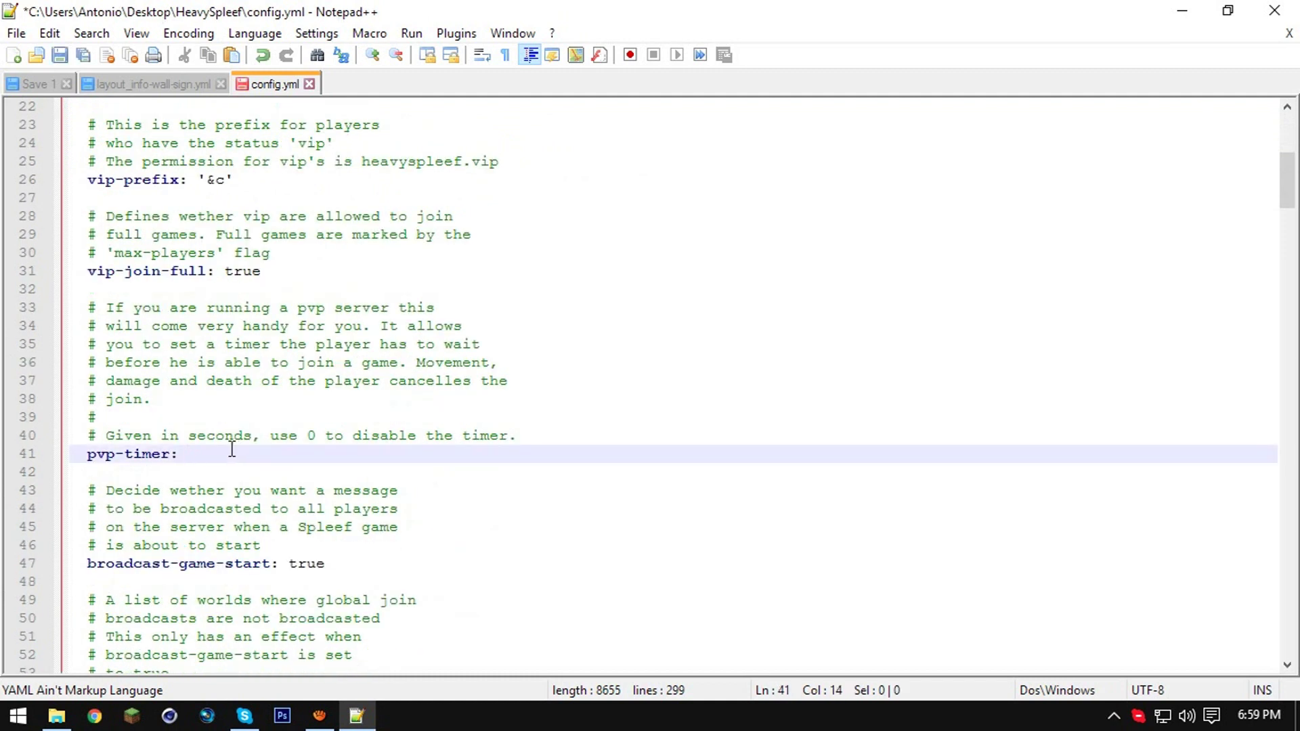
pyautogui.write('300')
pyautogui.click(269, 391)
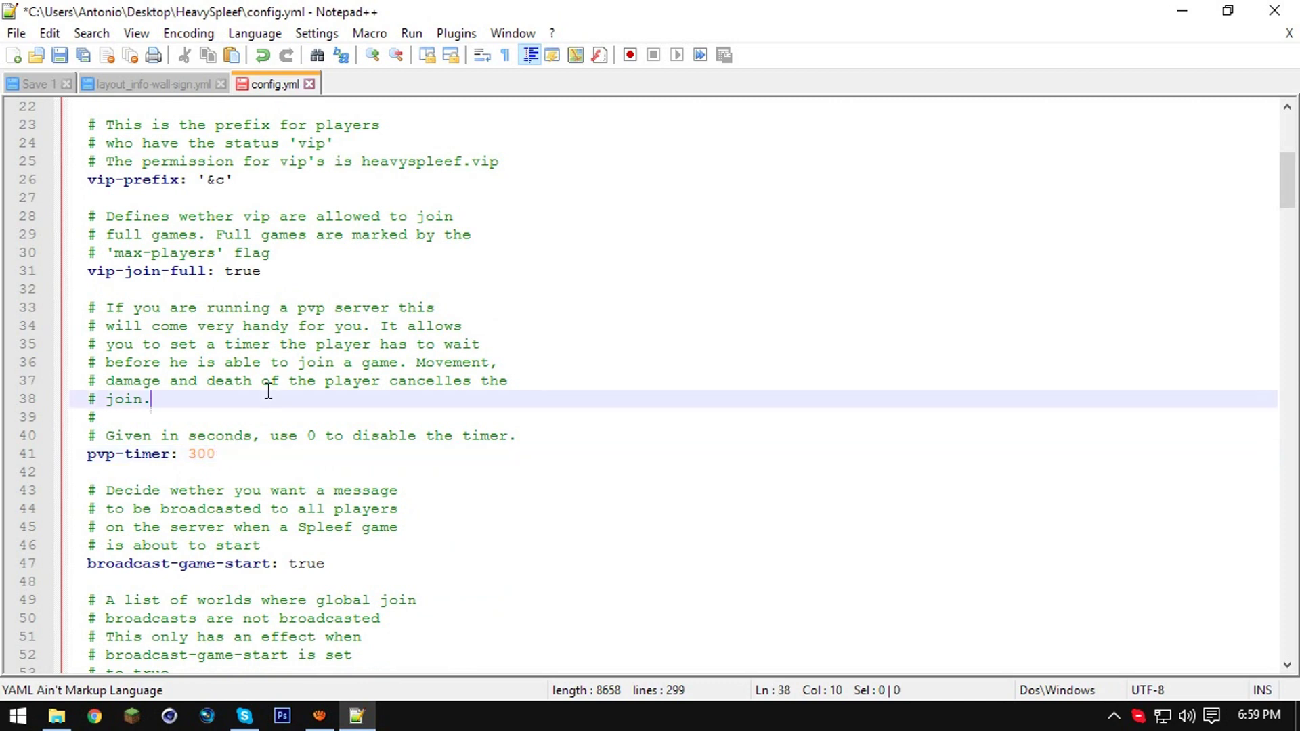
# - Set warmup-mode in the general section to true
pyautogui.scroll(-4, 400, 473)
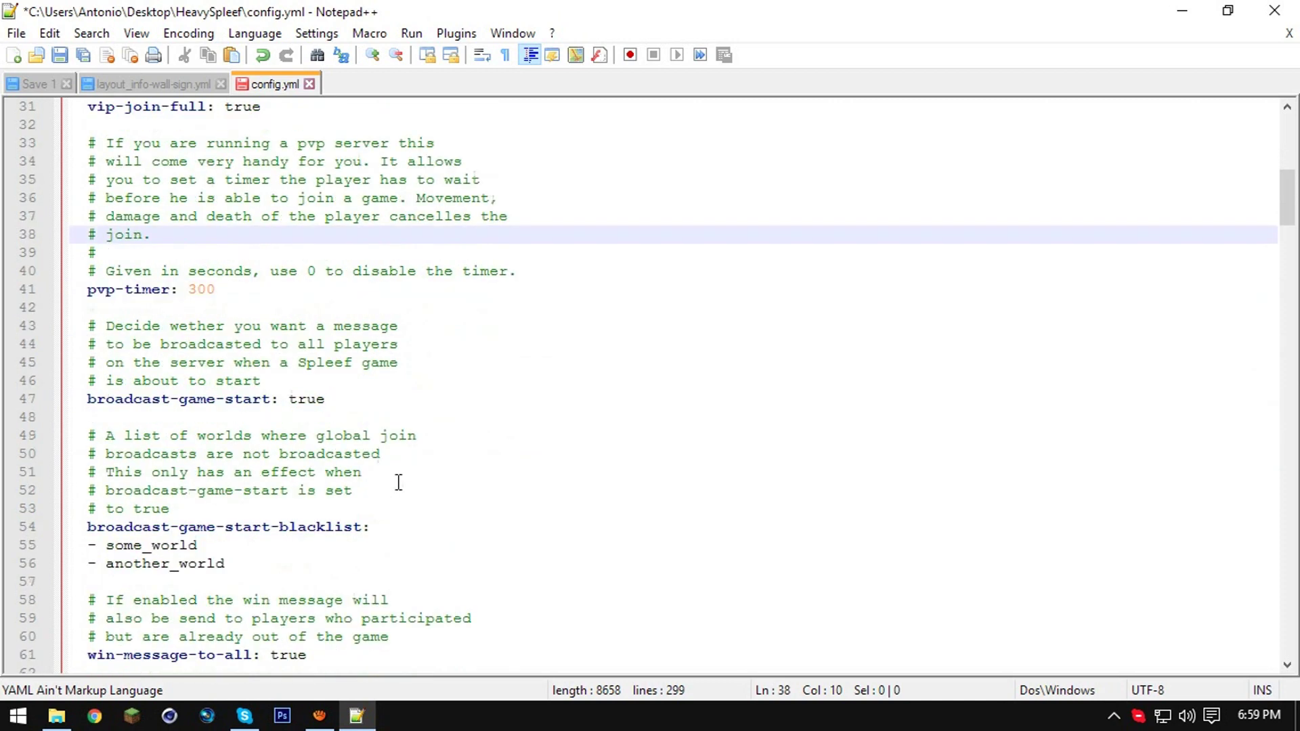
pyautogui.scroll(-2, 399, 483)
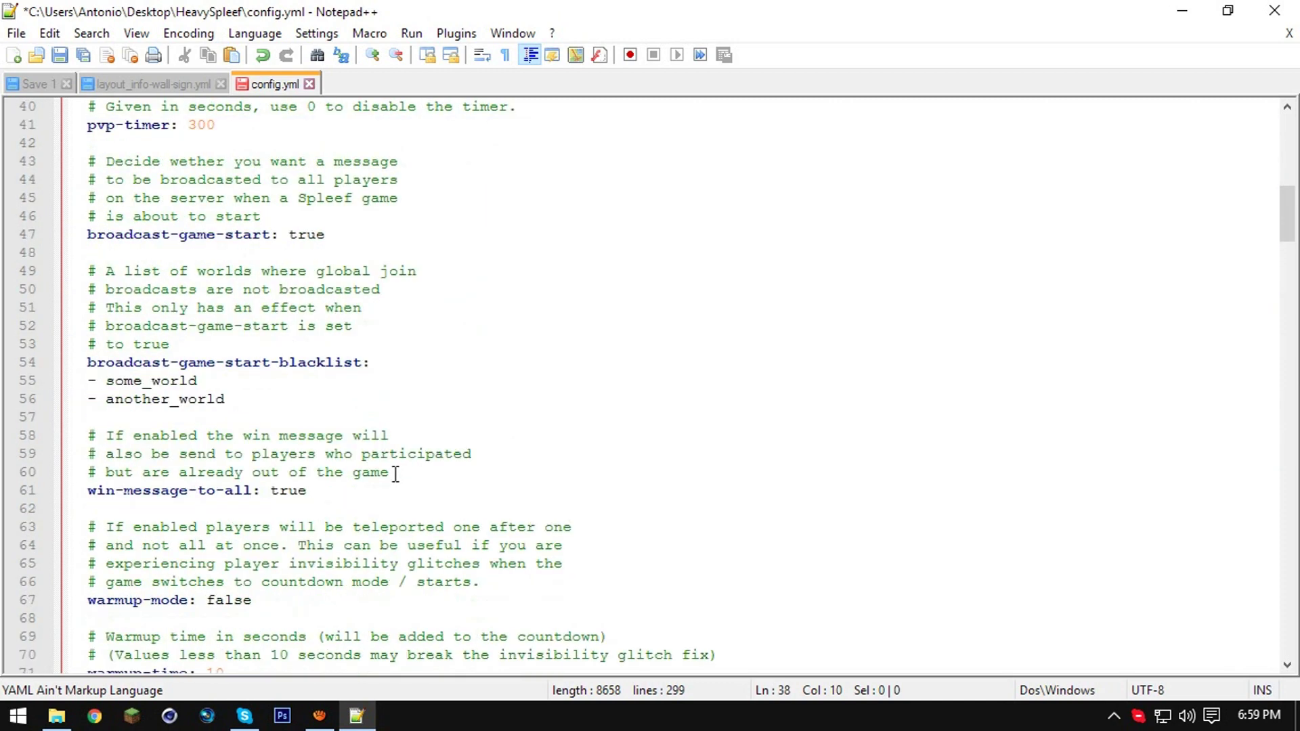
pyautogui.scroll(-1, 383, 482)
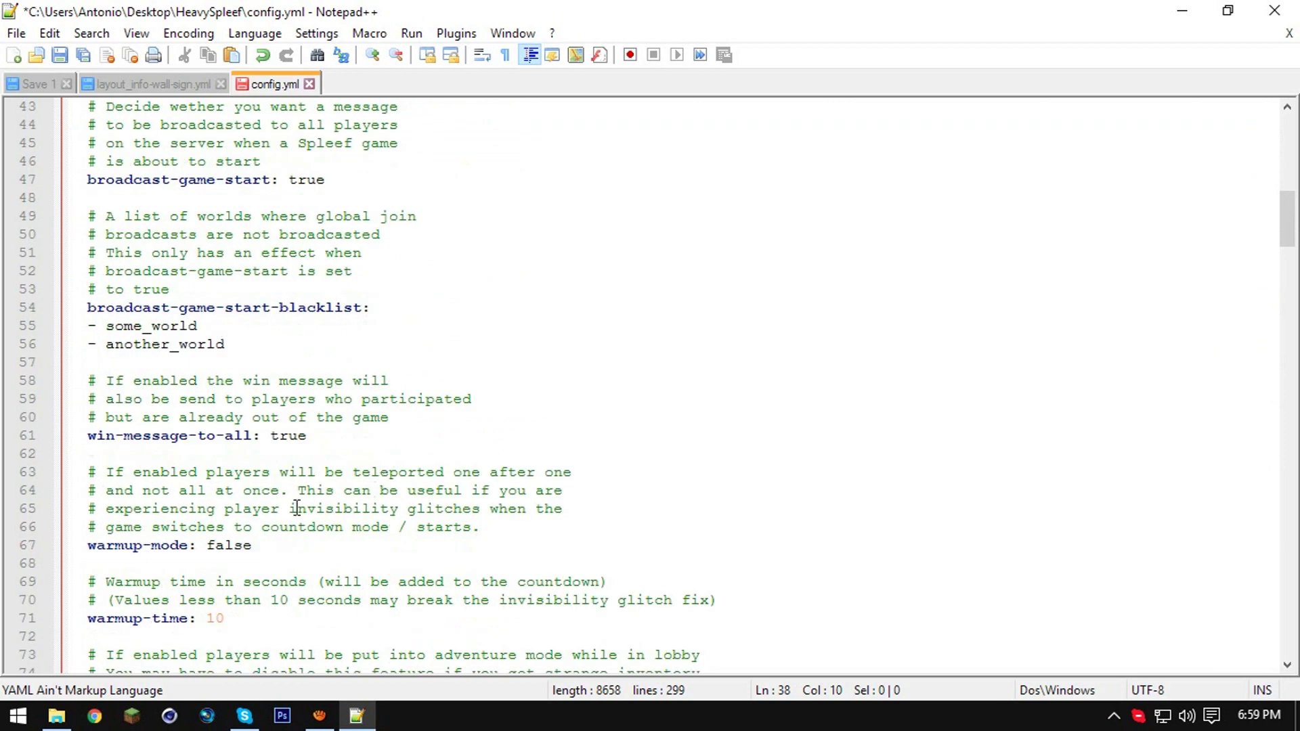
pyautogui.scroll(-2, 296, 508)
pyautogui.click(260, 435)
pyautogui.press('BackSpace')
pyautogui.press('BackSpace')
pyautogui.press('BackSpace')
pyautogui.press('BackSpace')
pyautogui.press('BackSpace')
pyautogui.write('true')
pyautogui.click(429, 459)
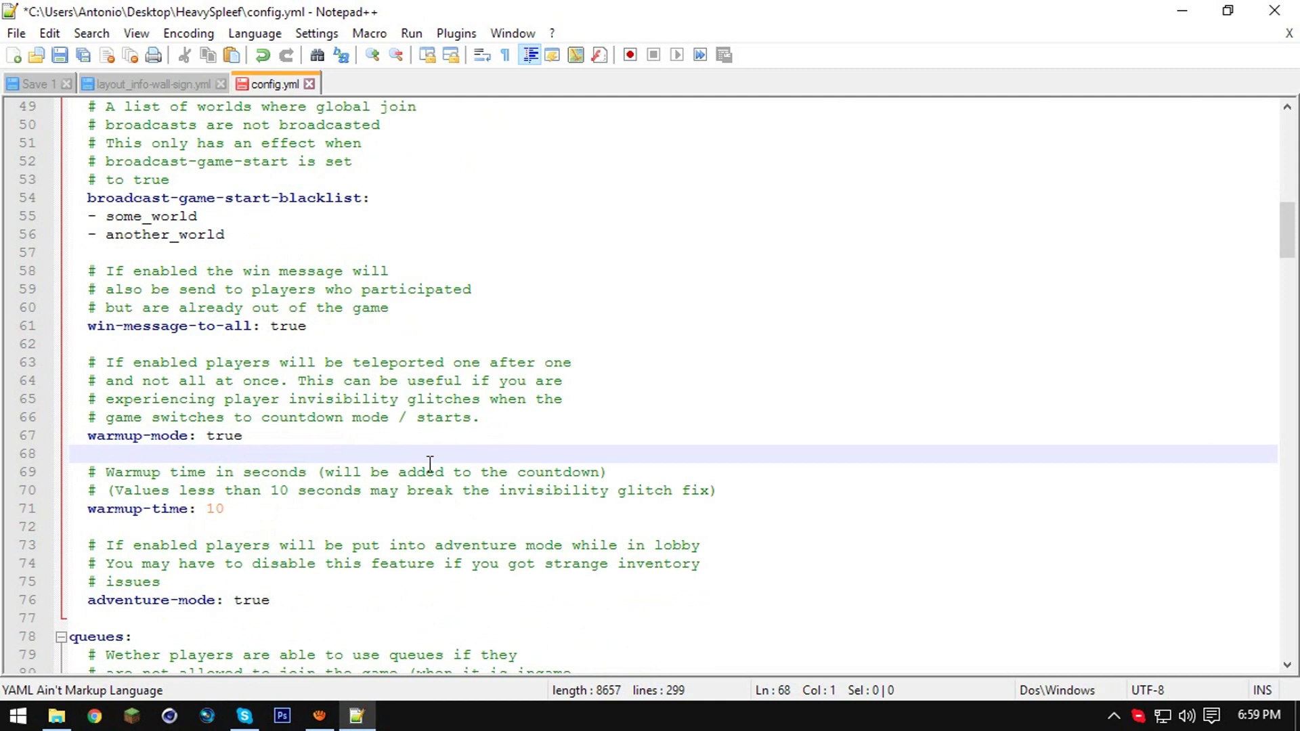
# - Review the adventure-mode, queue and default game settings down to the broadcast-radius entry
pyautogui.scroll(-2, 320, 488)
pyautogui.click(320, 489)
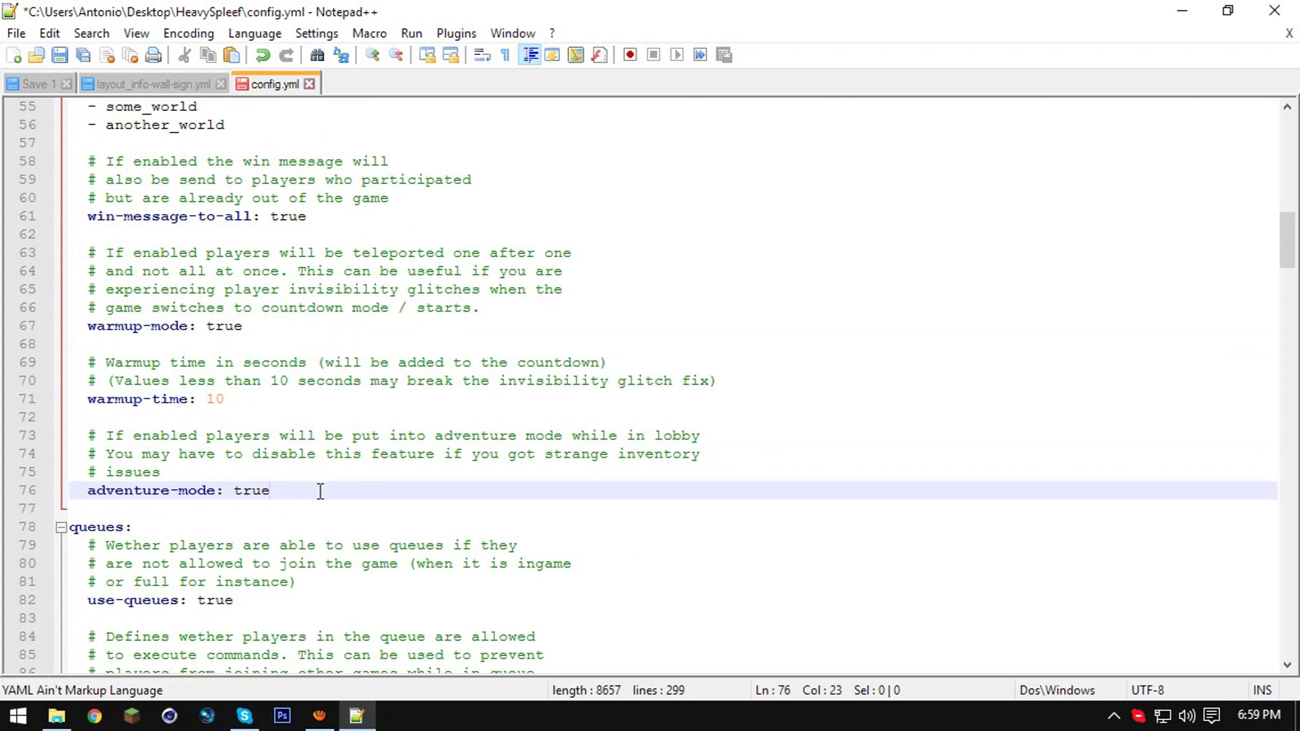
pyautogui.scroll(-17, 320, 490)
pyautogui.scroll(-7, 371, 535)
pyautogui.scroll(5, 343, 531)
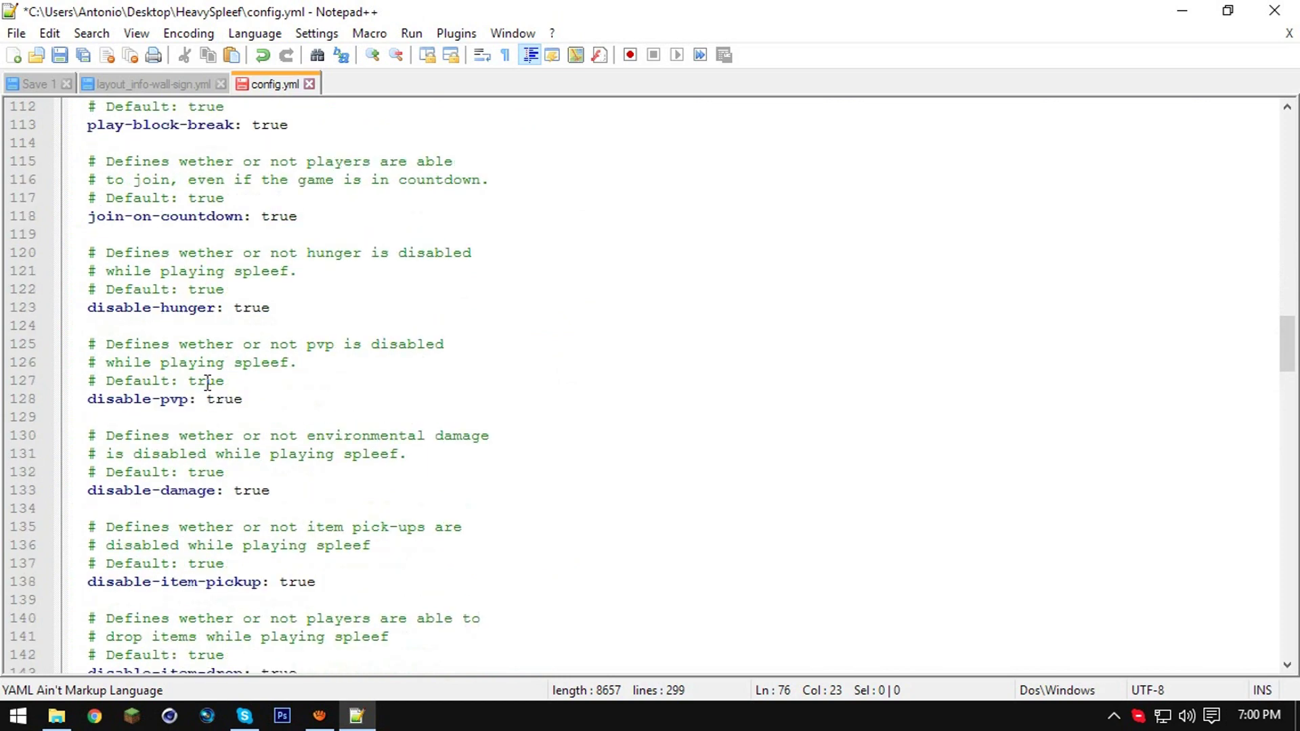
pyautogui.scroll(-1, 208, 383)
pyautogui.scroll(-15, 270, 464)
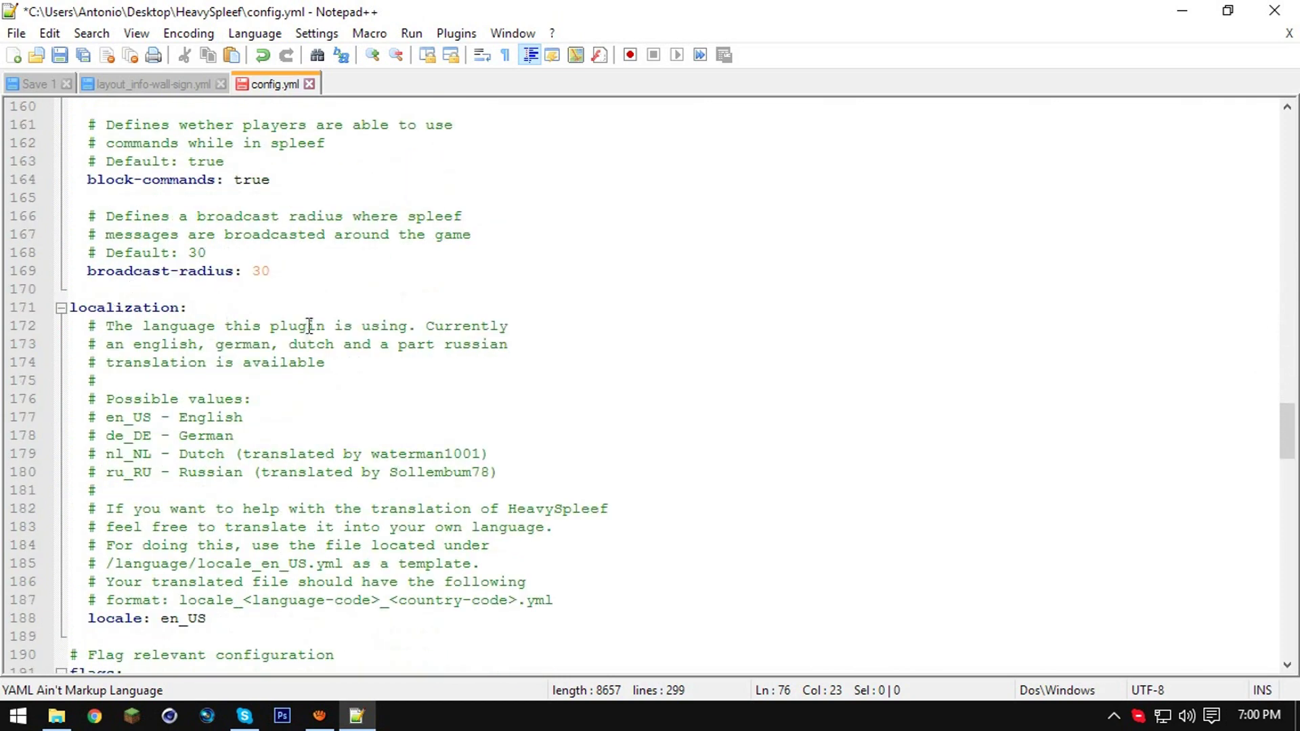
# - Set the broadcast-radius value to 0
pyautogui.click(302, 275)
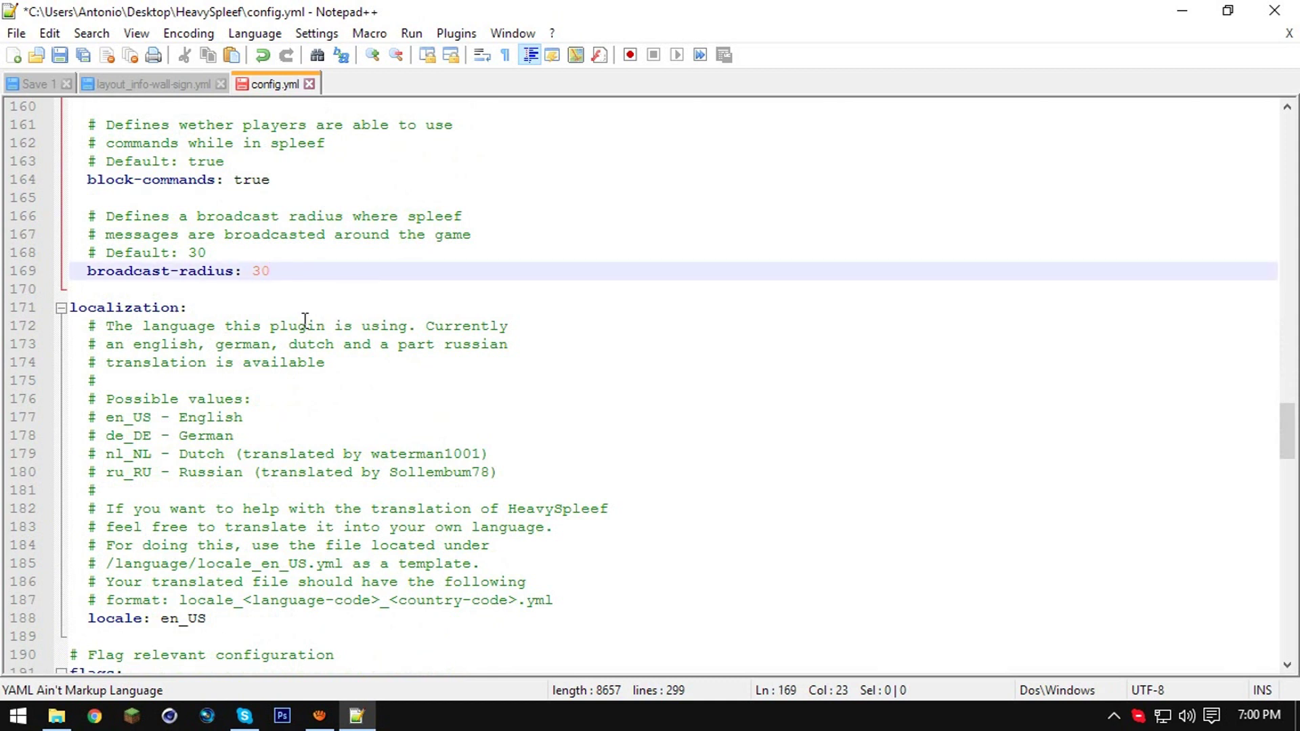
pyautogui.press('BackSpace')
pyautogui.press('BackSpace')
pyautogui.write('0')
pyautogui.click(320, 290)
# - Set the anticamping-warn value in the flags section to 15
pyautogui.scroll(-10, 325, 291)
pyautogui.click(270, 415)
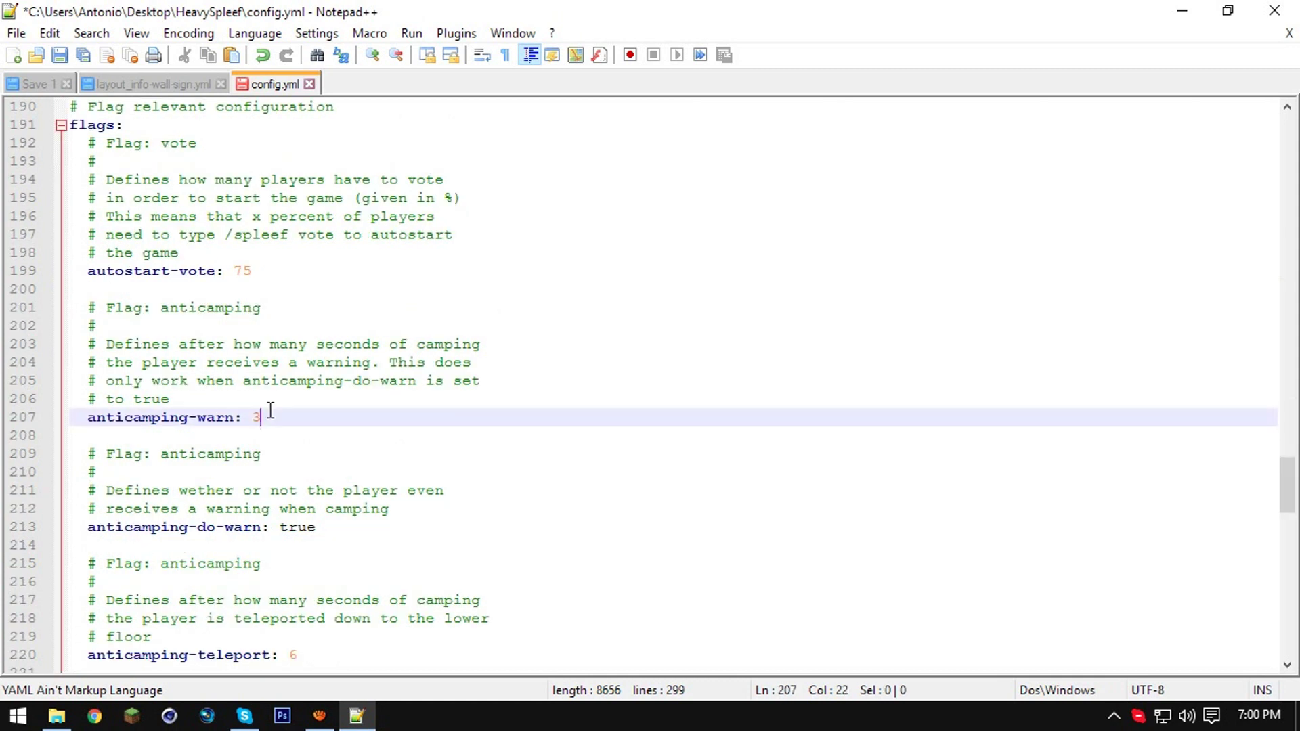
pyautogui.press('BackSpace')
pyautogui.write('15')
# - Examine the leave-item and ready-block values in the flags section
pyautogui.scroll(-5, 143, 502)
pyautogui.scroll(-2, 143, 503)
pyautogui.moveTo(208, 490); pyautogui.dragTo(272, 490)
pyautogui.click(209, 380)
pyautogui.moveTo(209, 380); pyautogui.dragTo(297, 381)
pyautogui.click(297, 379)
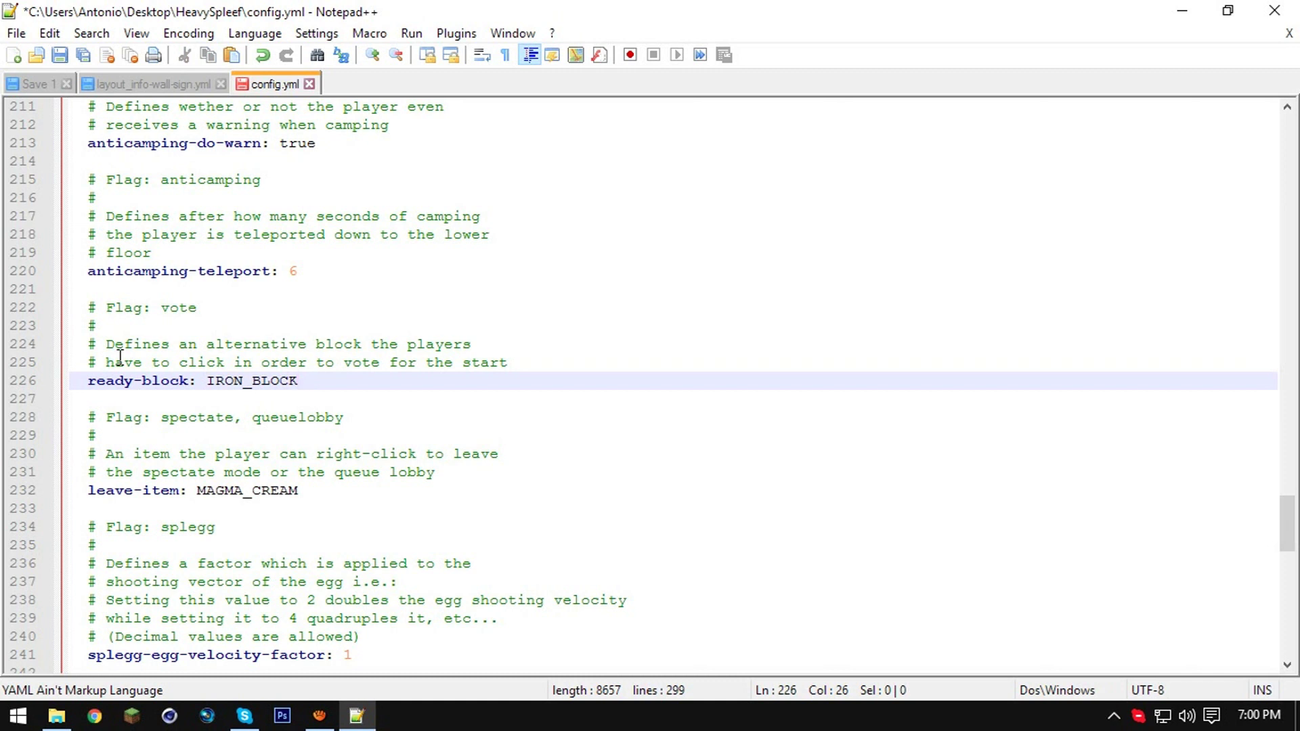
# - Review the splegg, signs, spectate, lobby and update settings of config.yml and close the editor
pyautogui.scroll(-9, 147, 355)
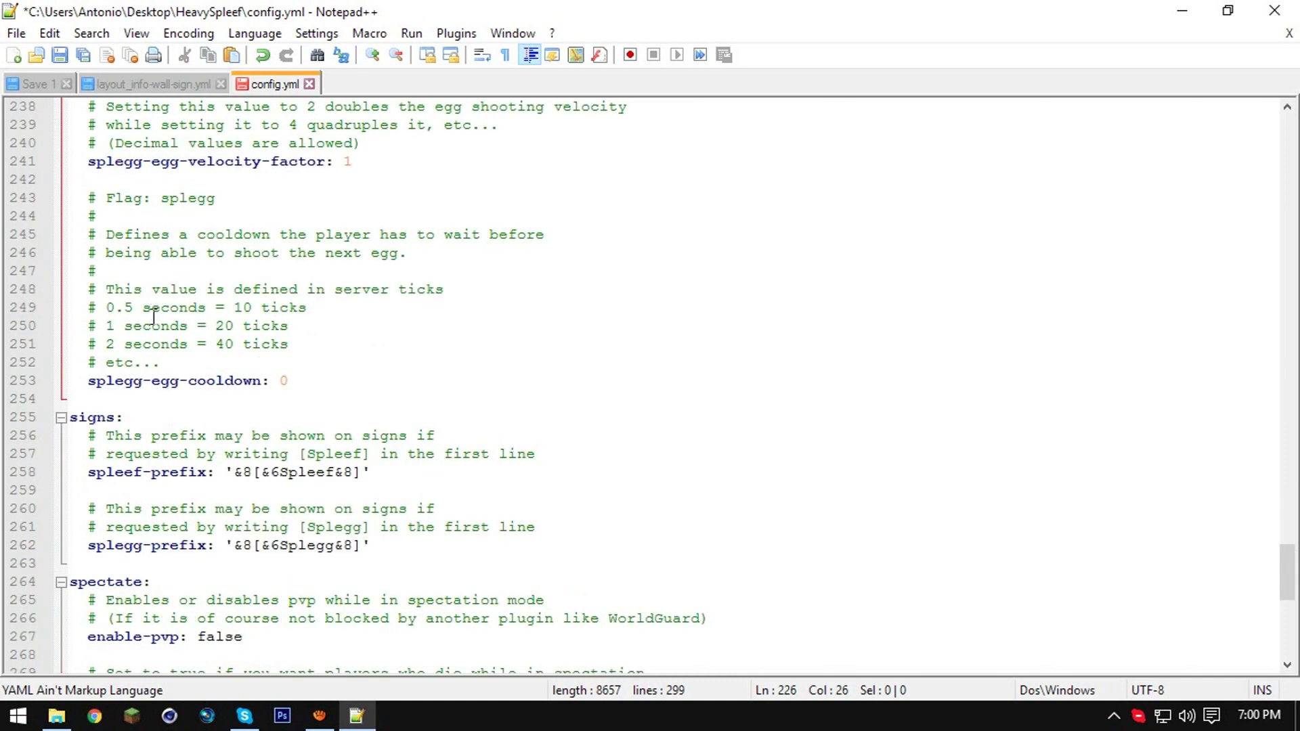
pyautogui.scroll(-7, 198, 392)
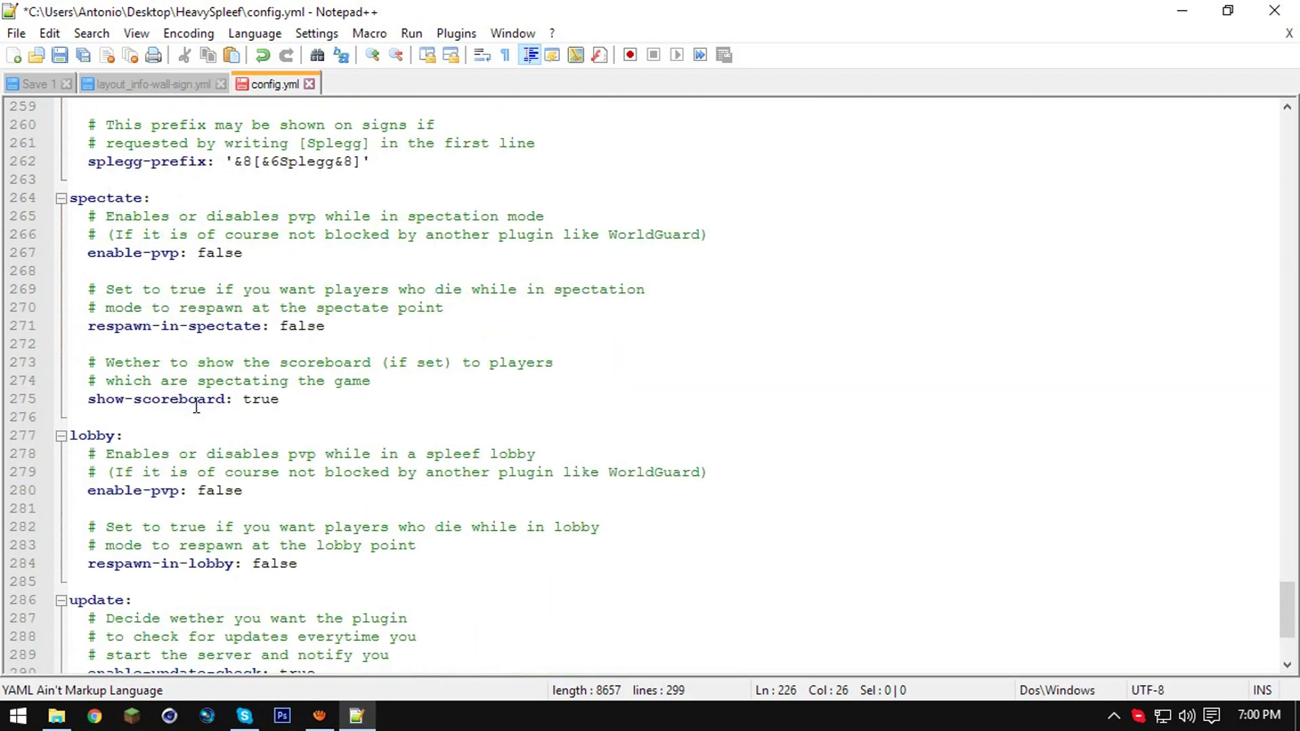
pyautogui.scroll(-4, 227, 372)
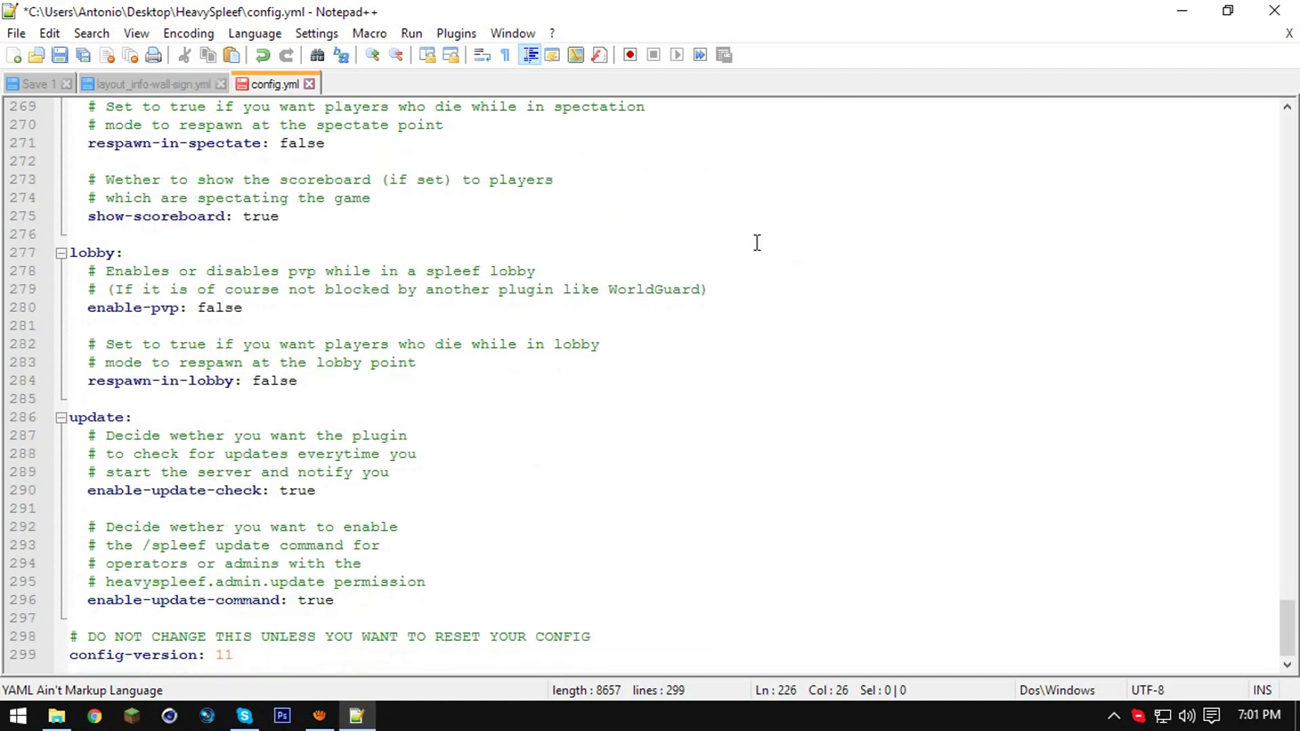
pyautogui.click(1275, 10)
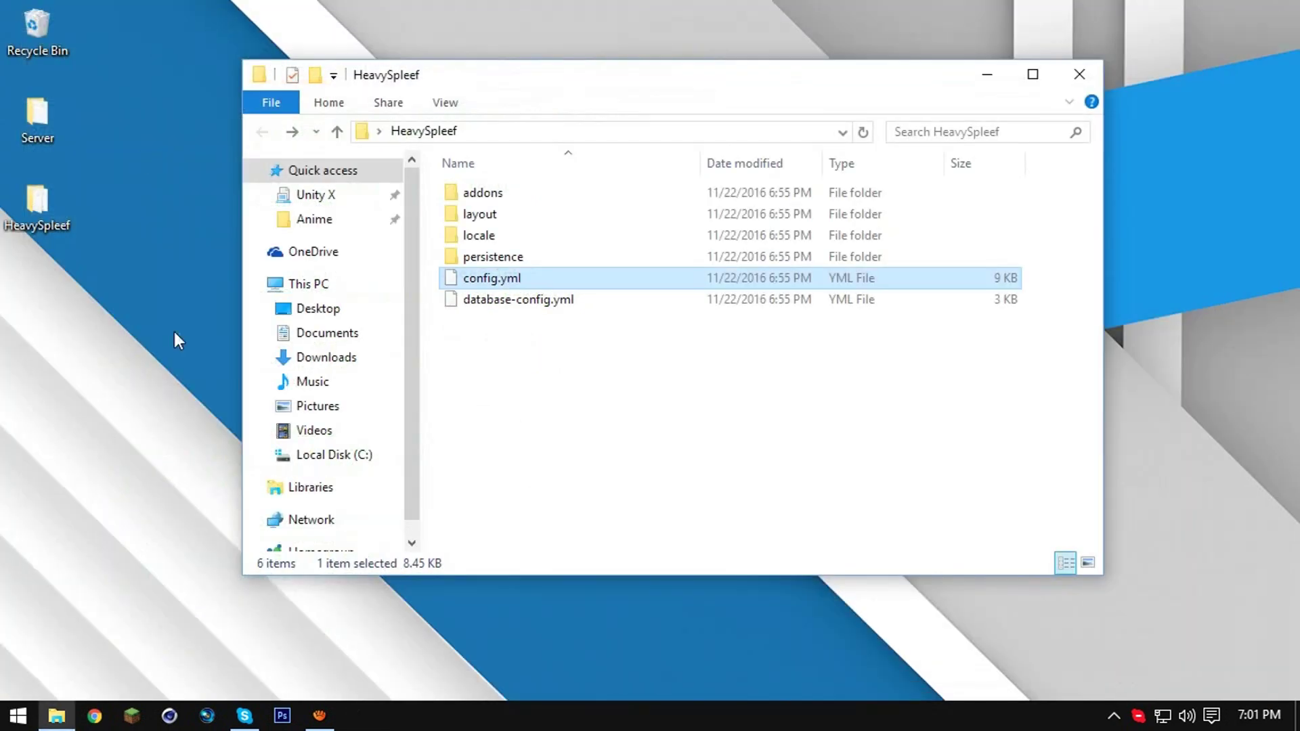
# - Open database-config.yml in Notepad++, review its database module and connection settings, and close the editor
pyautogui.click(543, 299)
pyautogui.rightClick(543, 299)
pyautogui.click(599, 332)
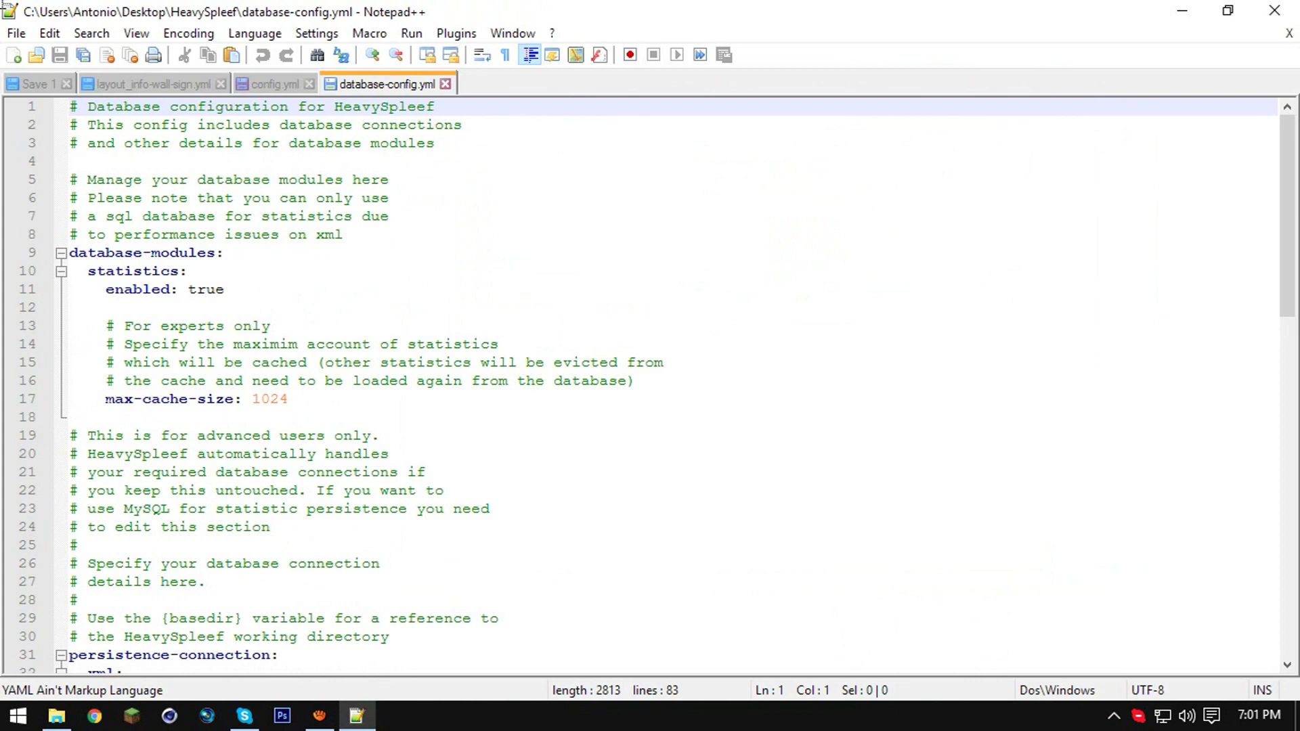
pyautogui.scroll(-17, 164, 395)
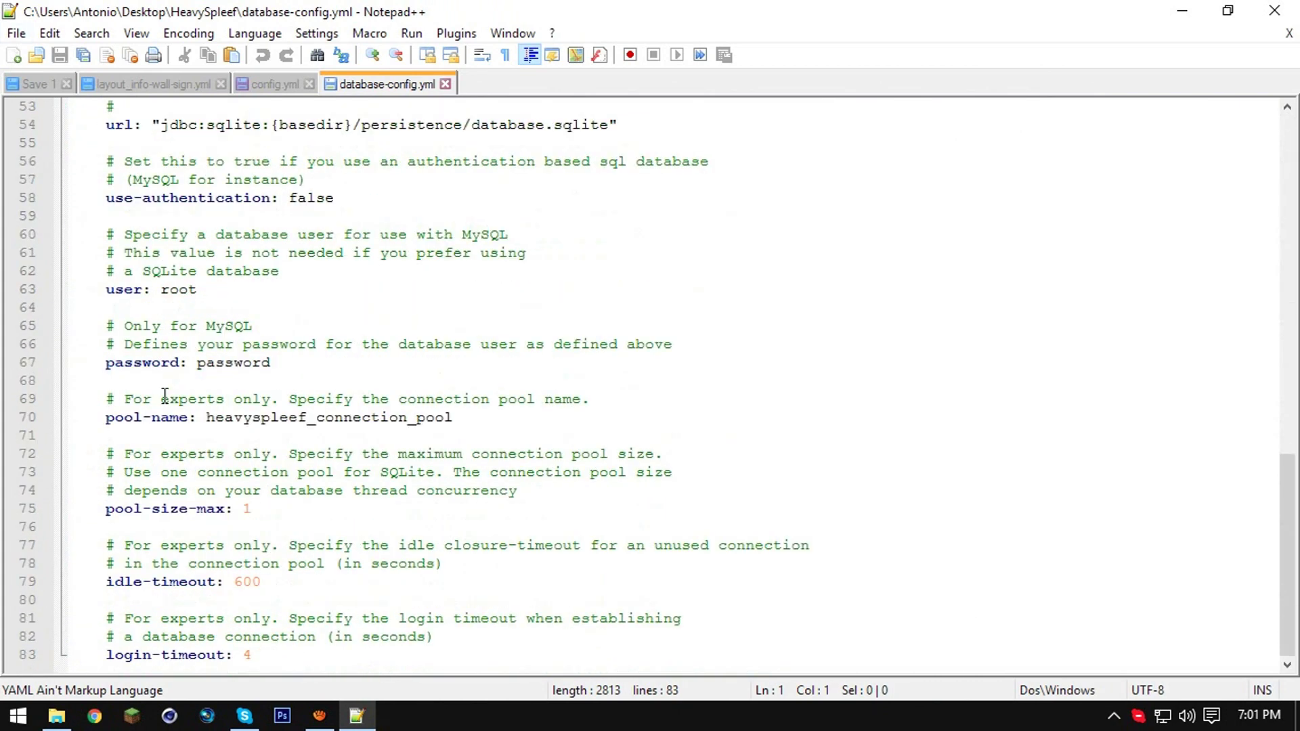
pyautogui.click(1280, 10)
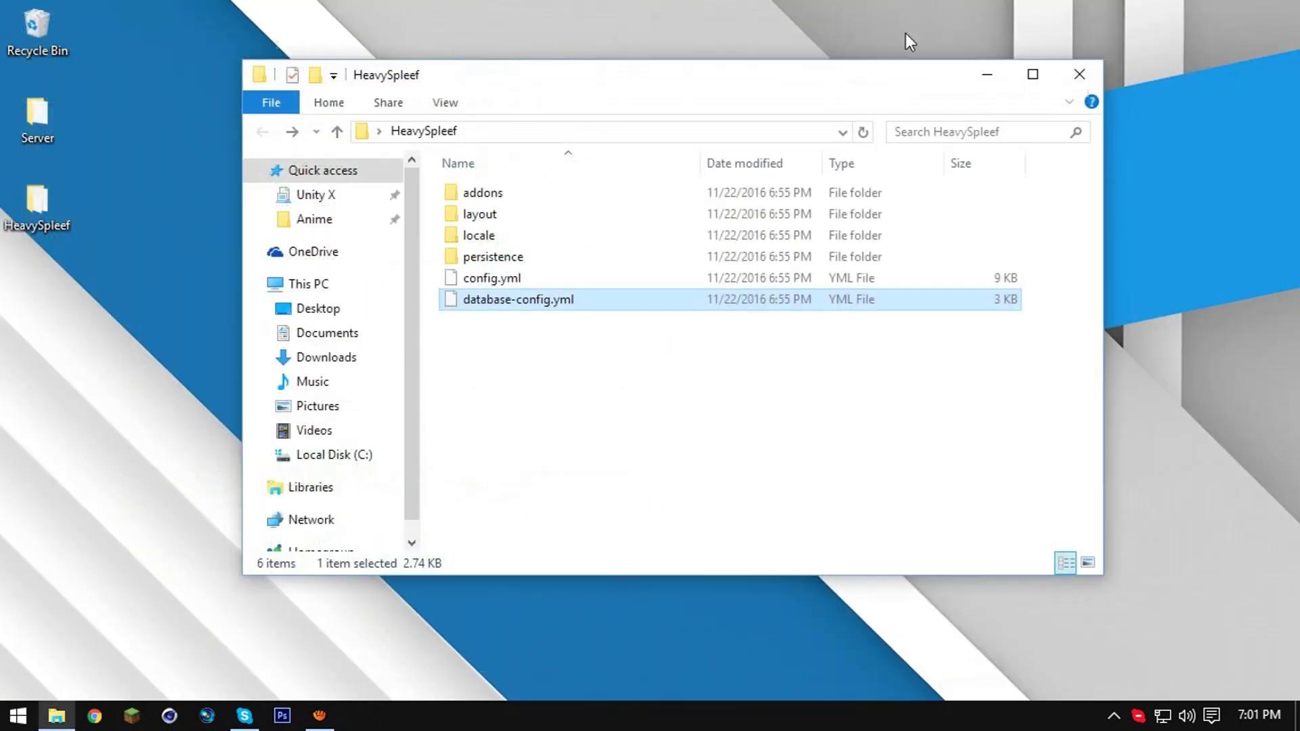